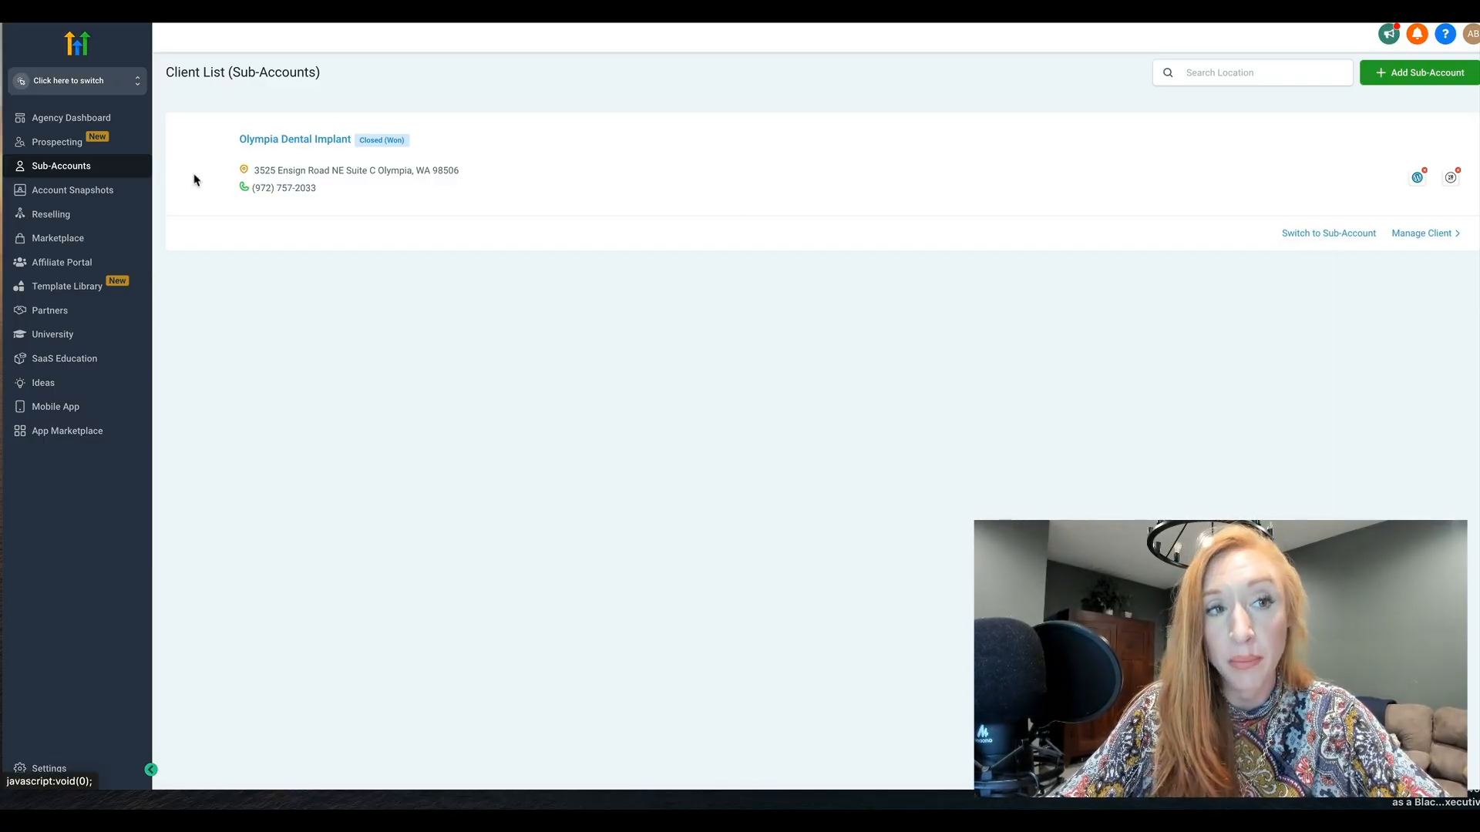
Start adding a sub-account and review the vertical, own and imported snapshot templates
left_click(83, 84)
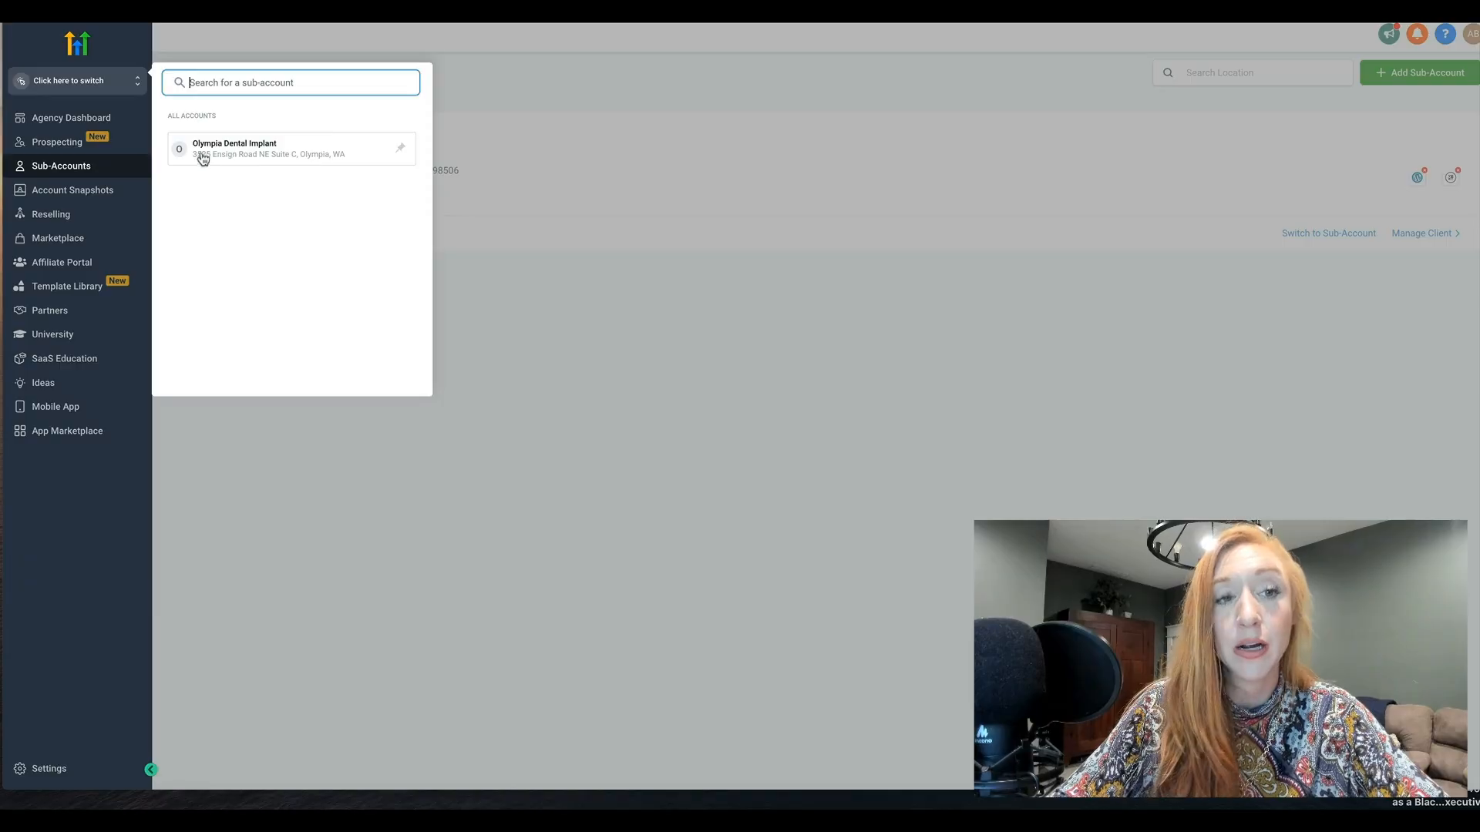
left_click(598, 68)
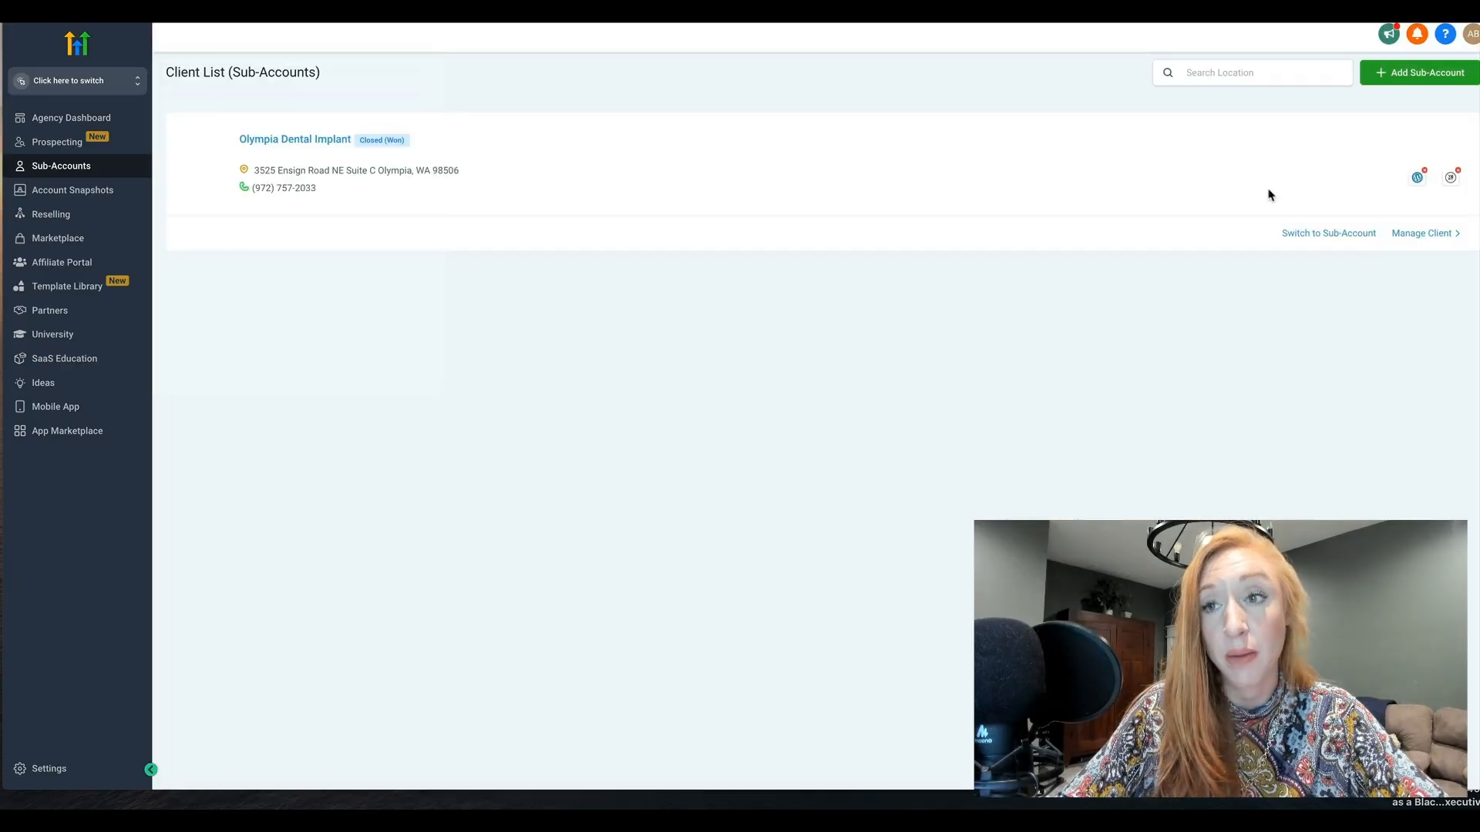
left_click(1424, 68)
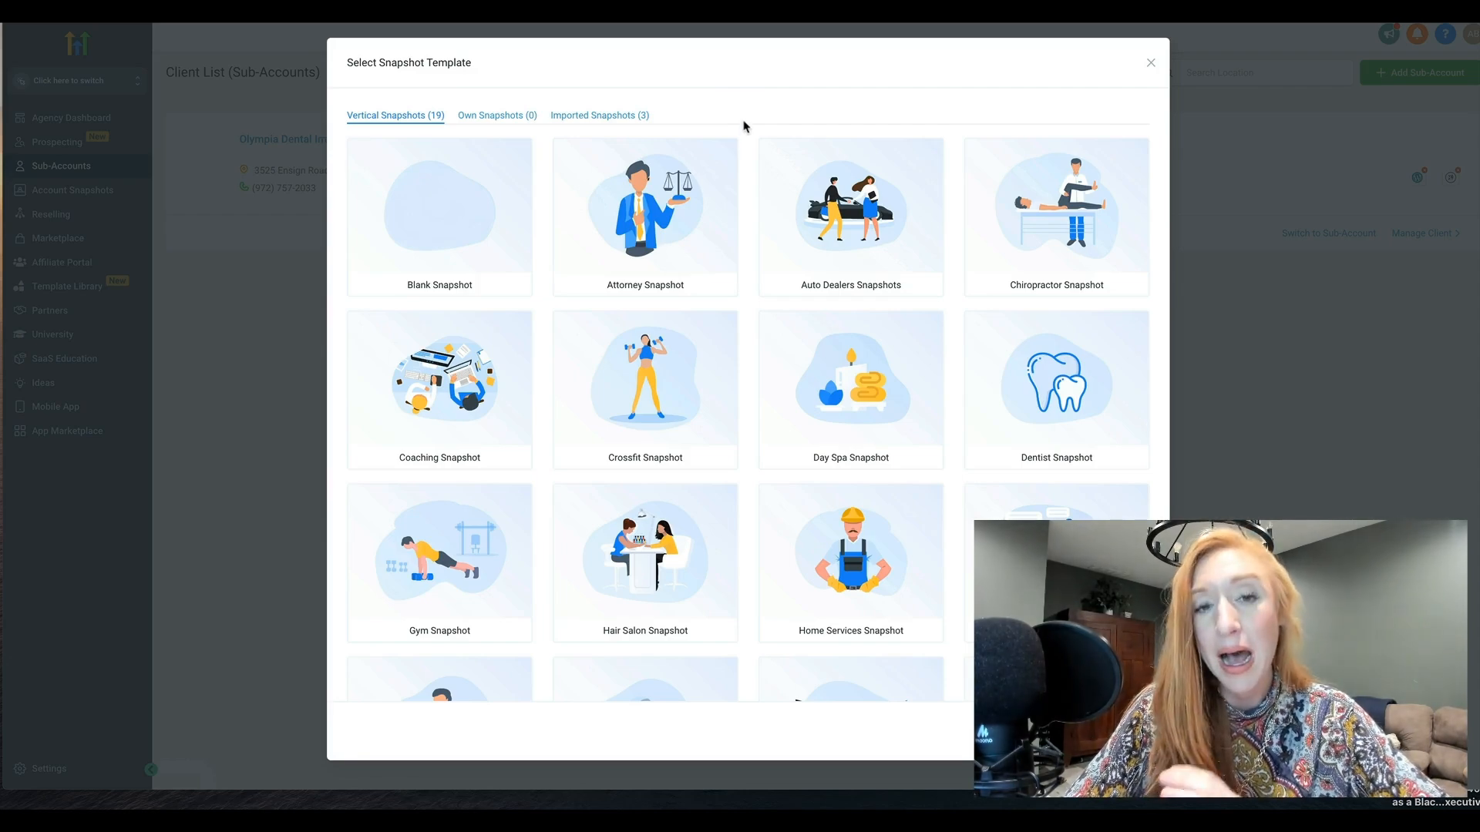
mouse_move(494, 196)
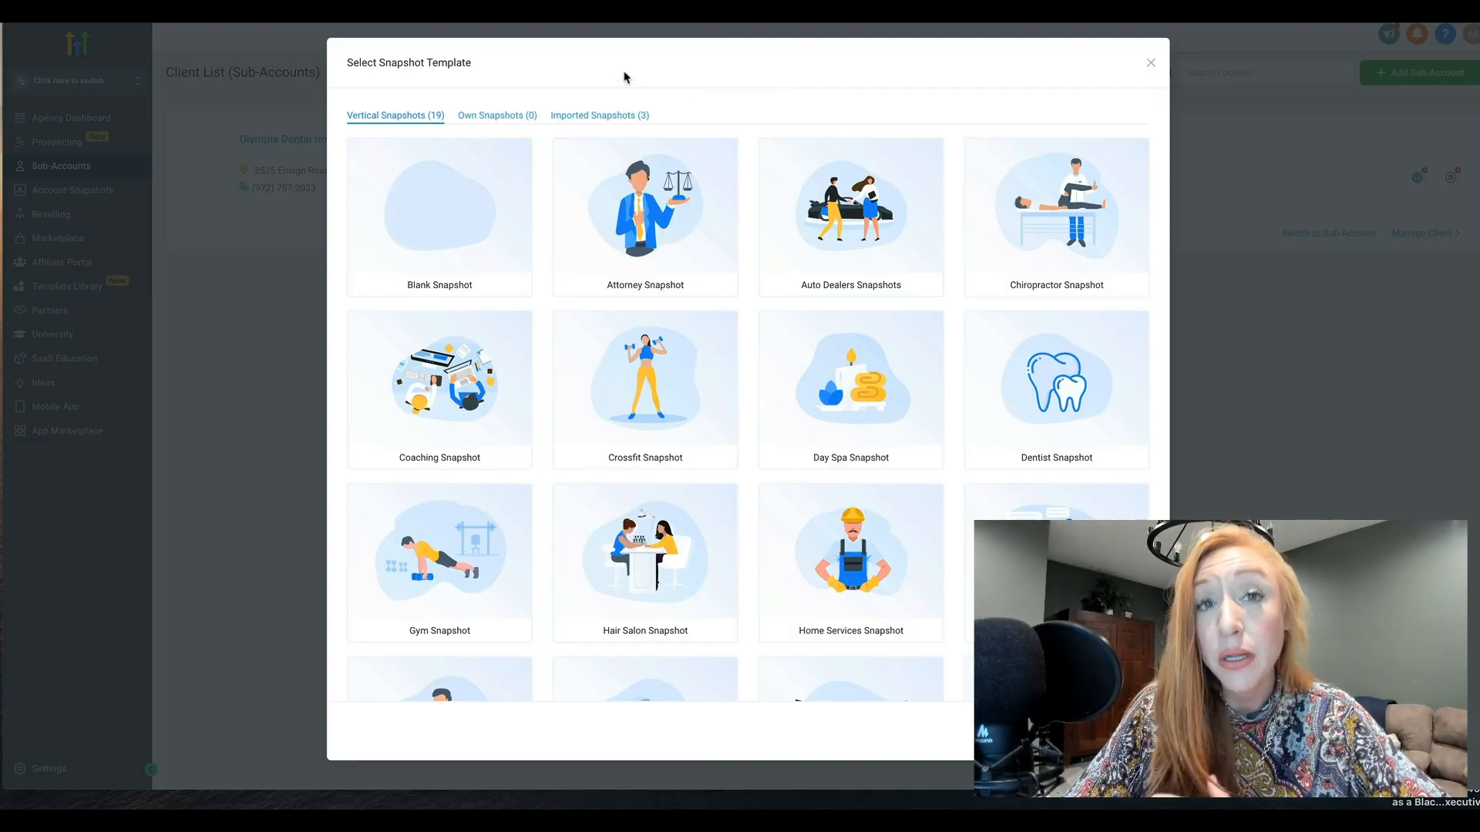
mouse_move(462, 176)
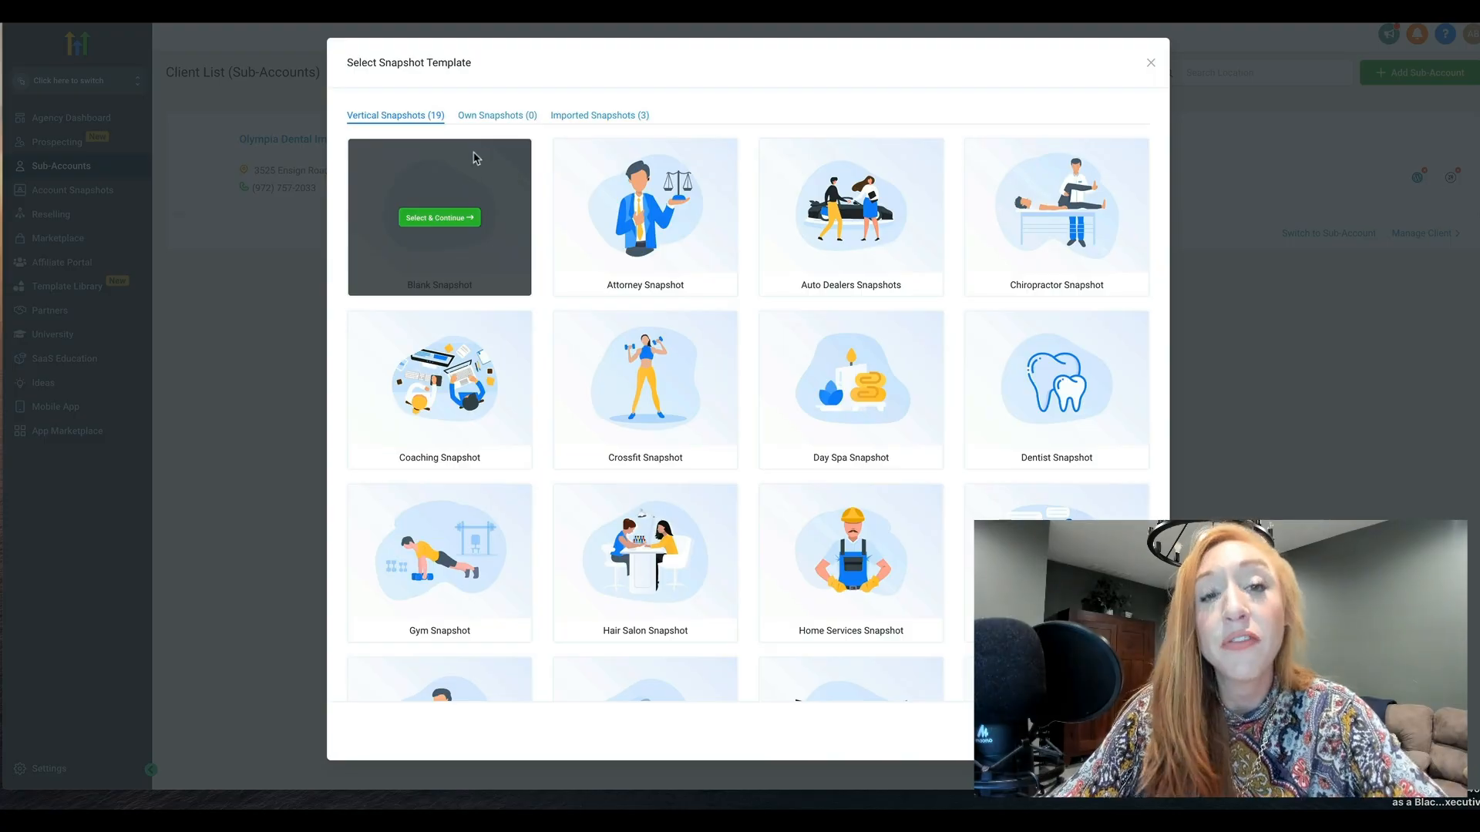
left_click(594, 116)
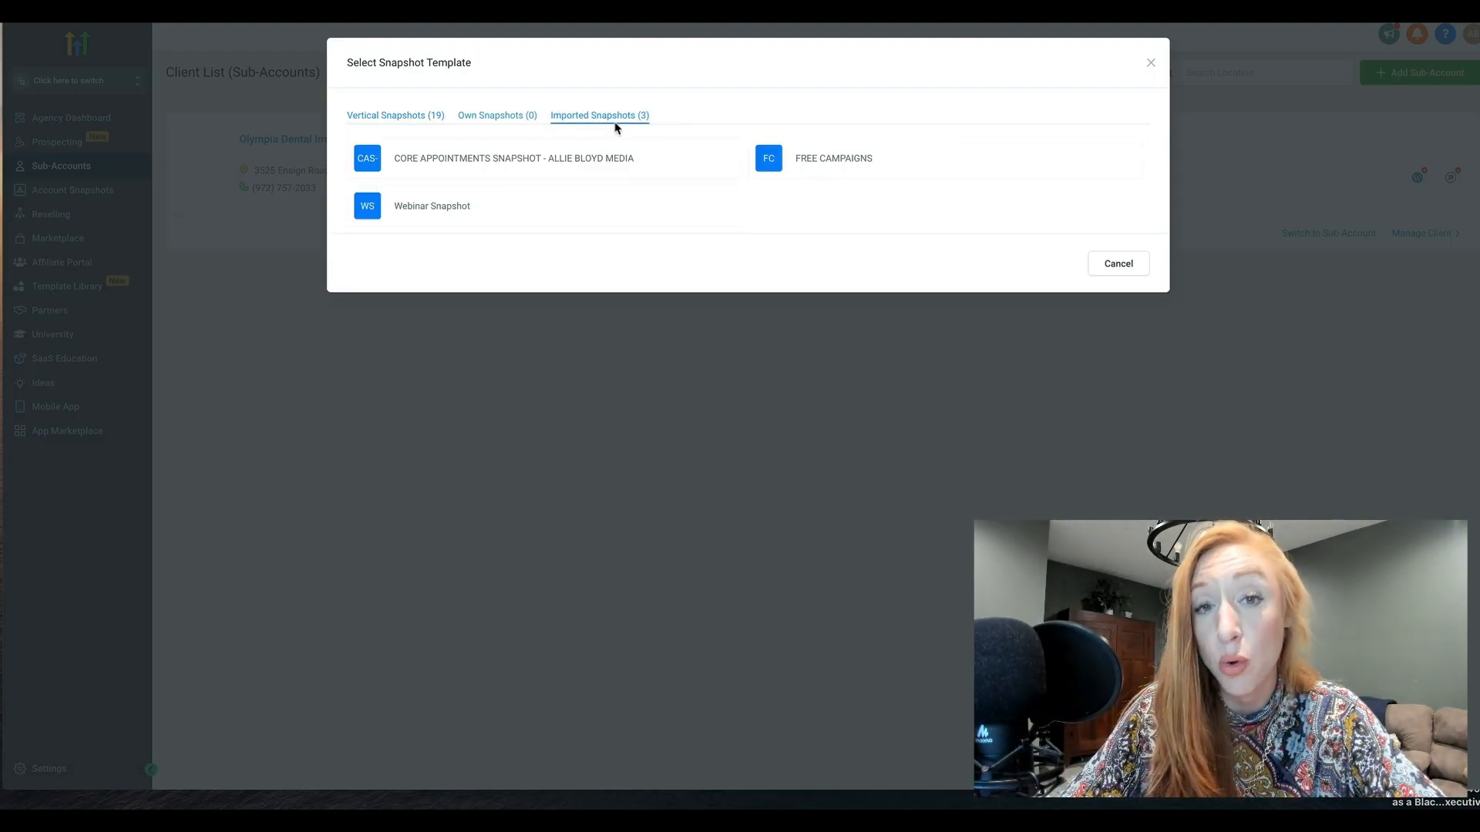
mouse_move(847, 171)
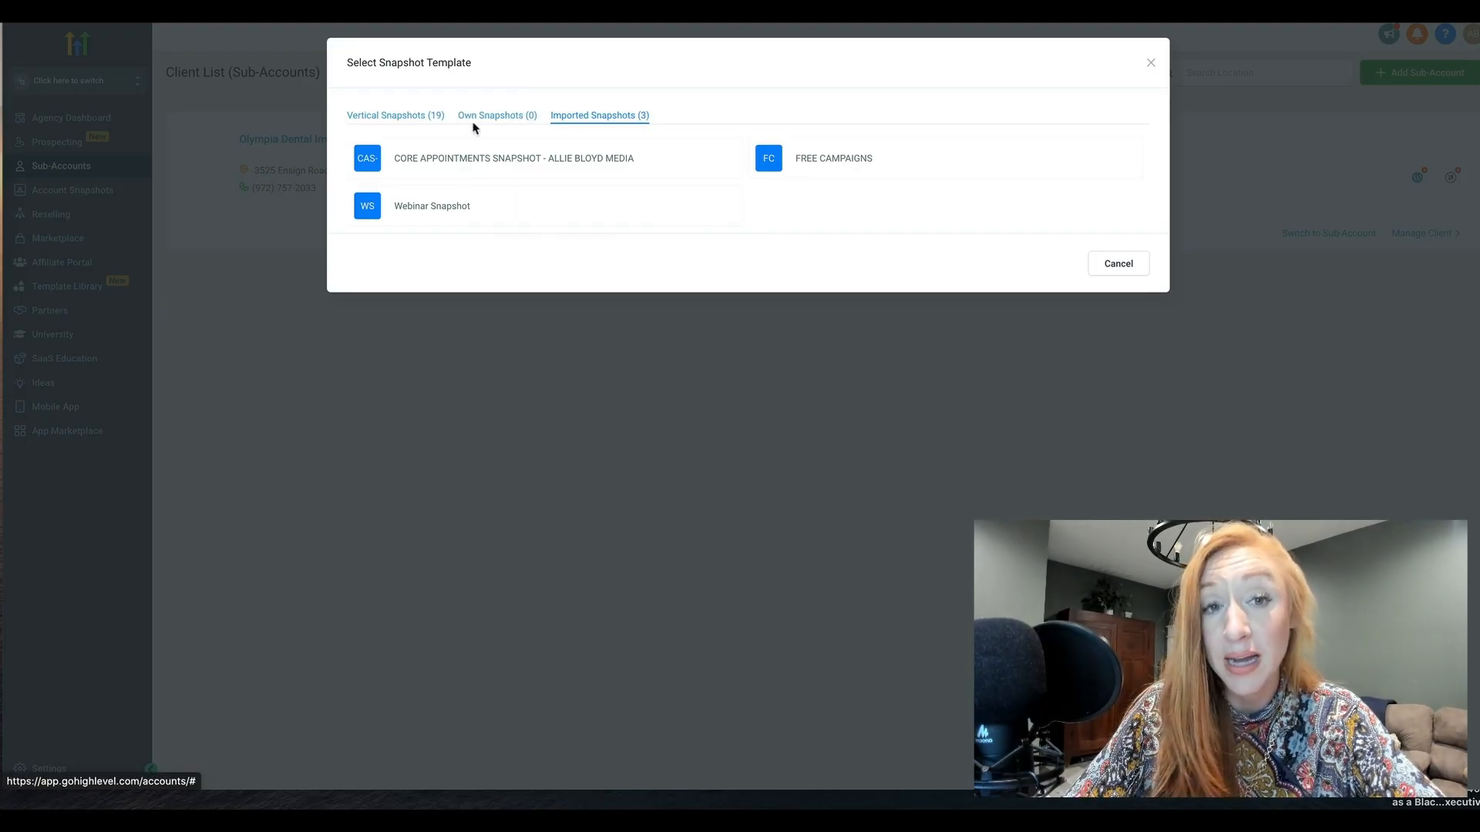
mouse_move(657, 162)
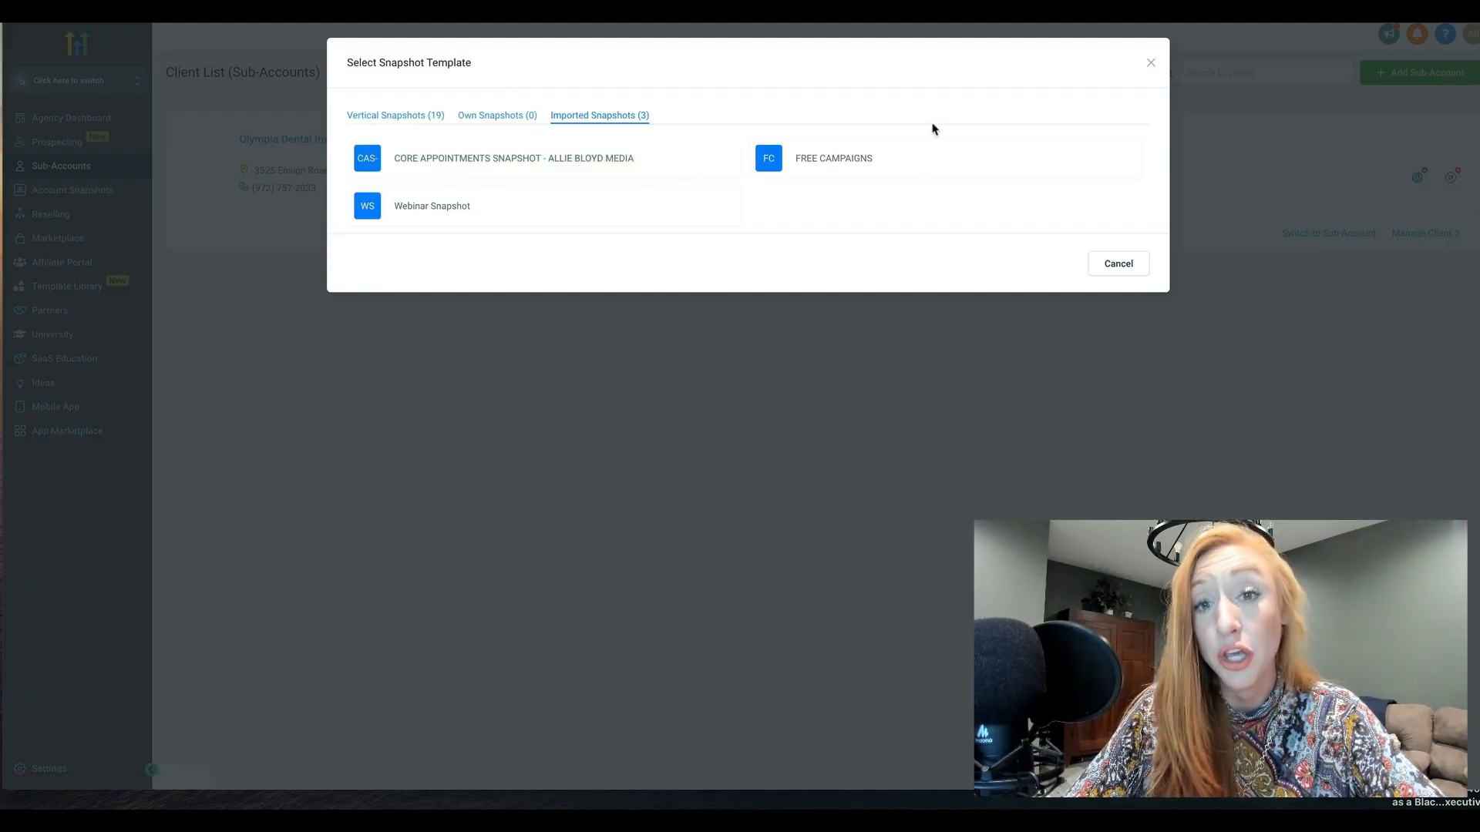
left_click(482, 117)
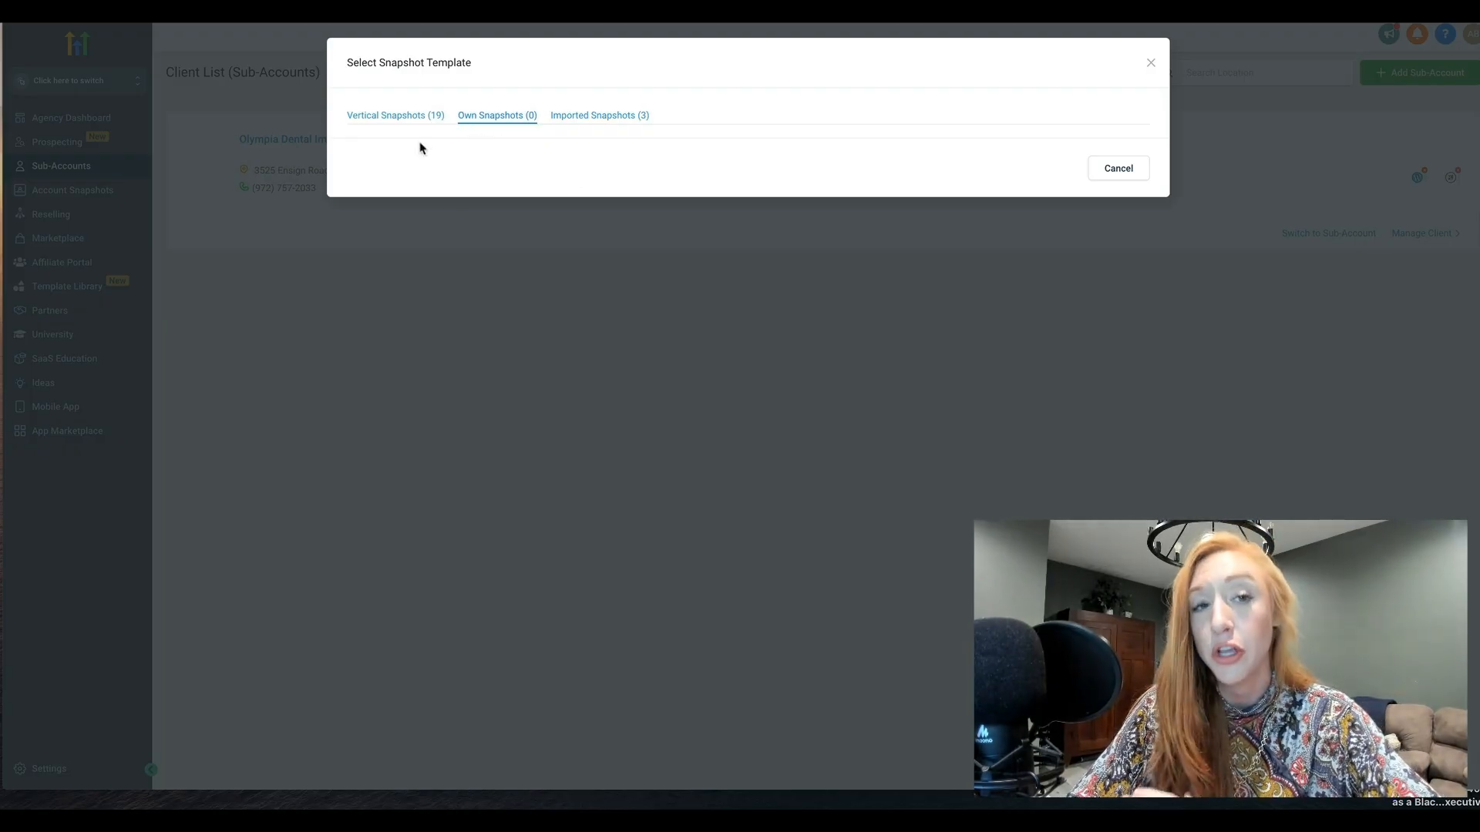
left_click(376, 115)
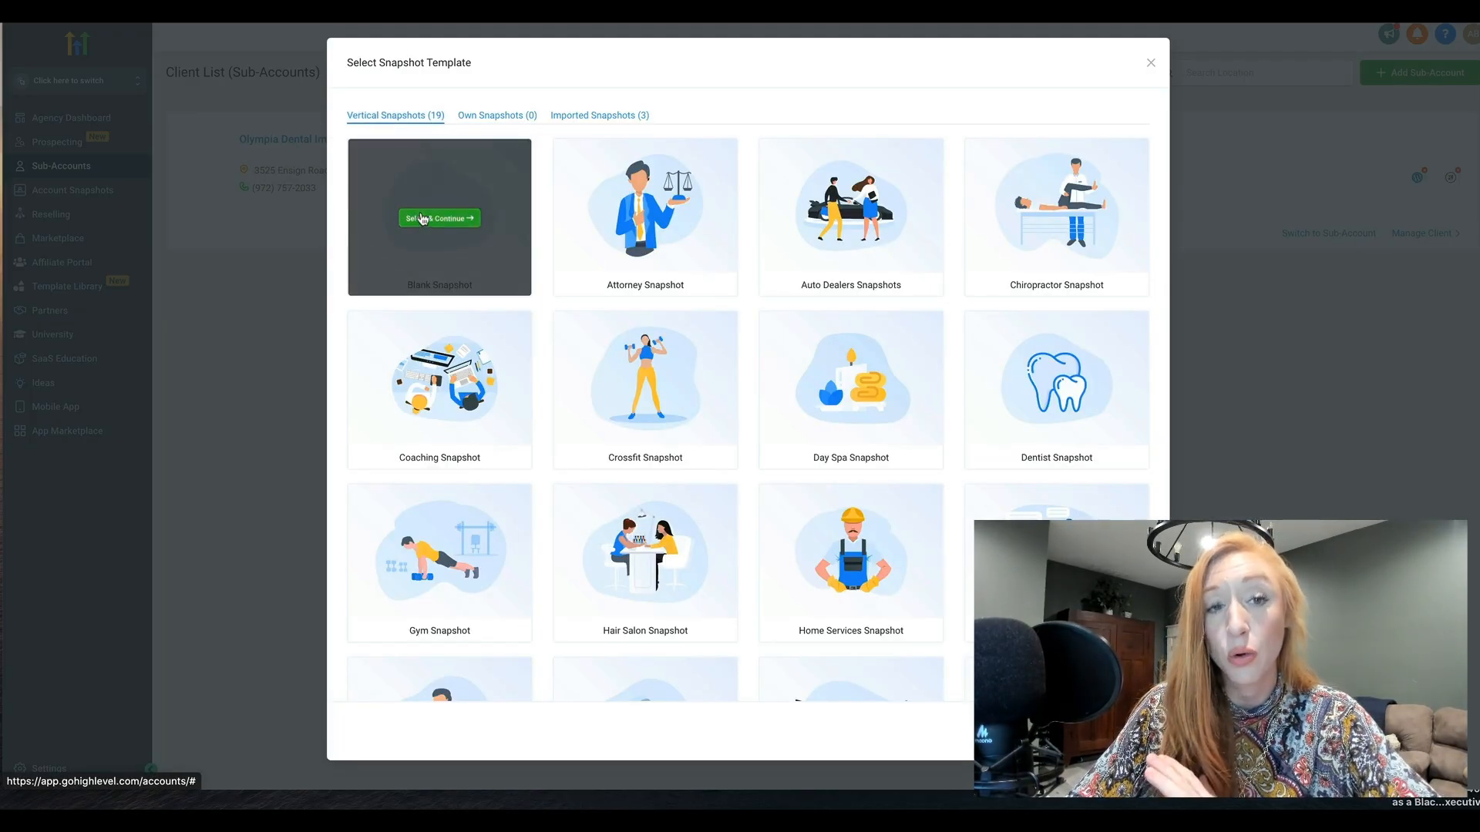
Continue with the Blank Snapshot, examine the fields of the manual Add account form, and return to the business search map
left_click(423, 219)
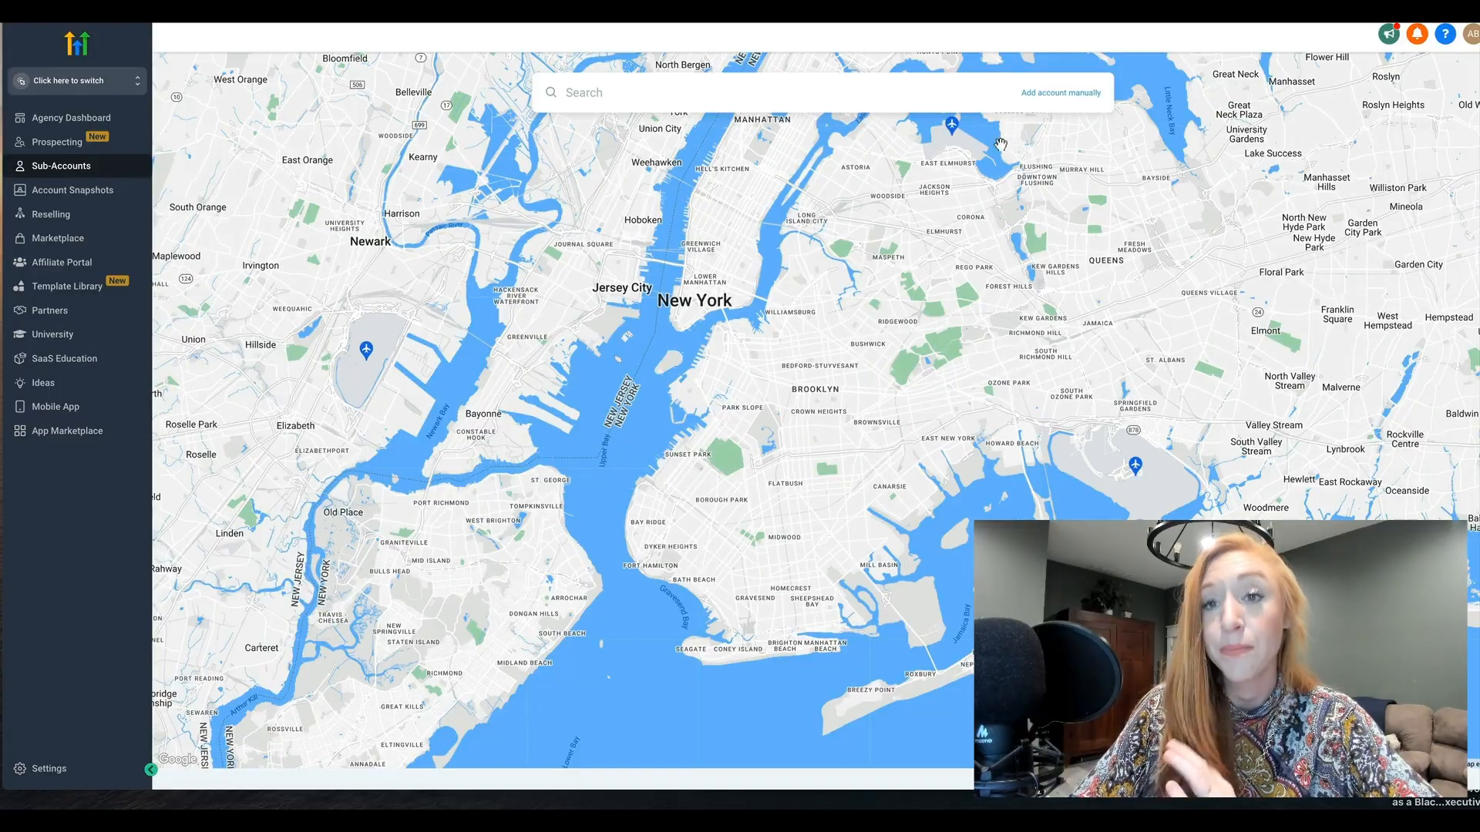
left_click(744, 105)
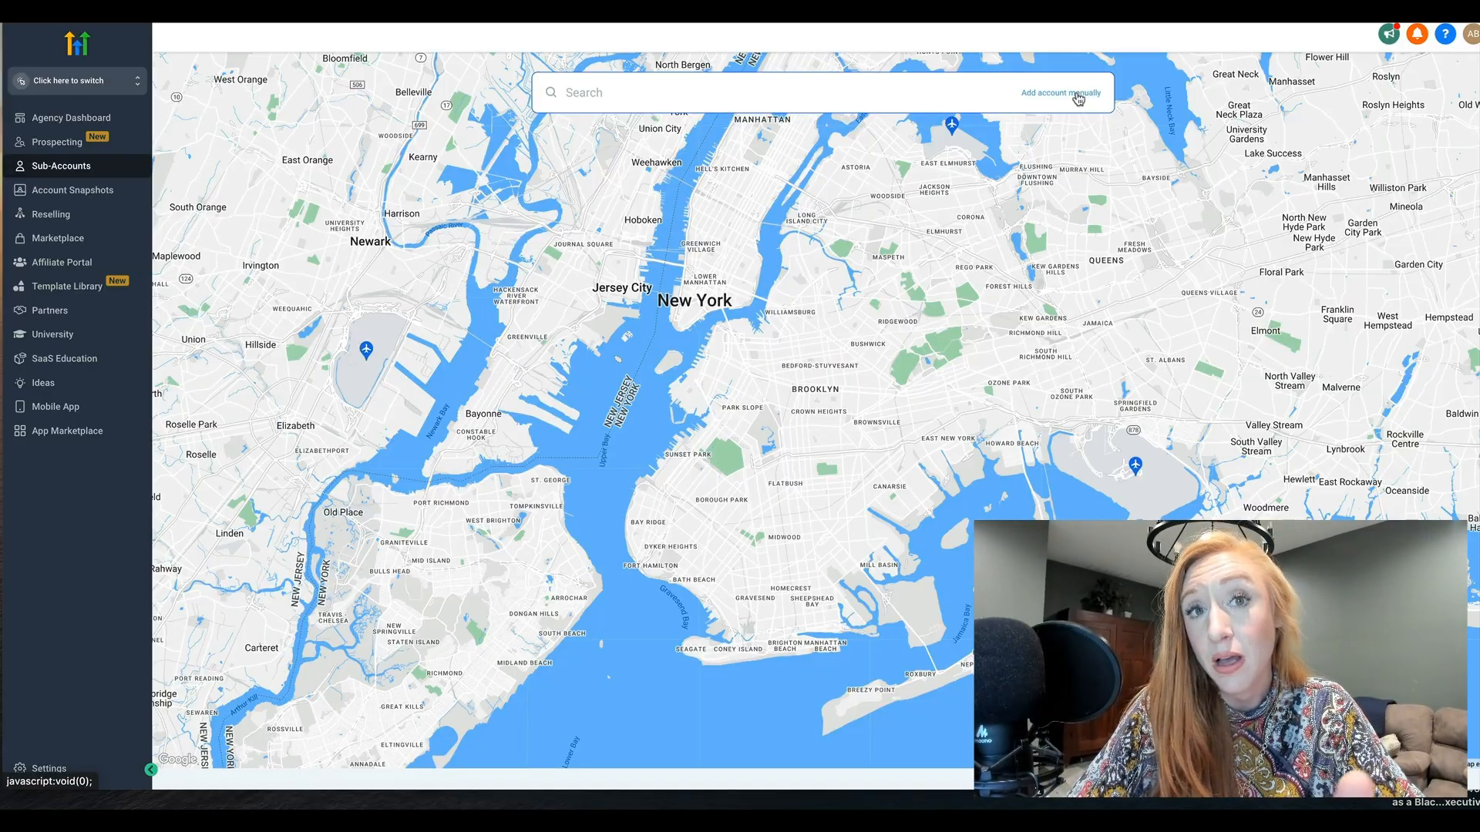
left_click(1077, 96)
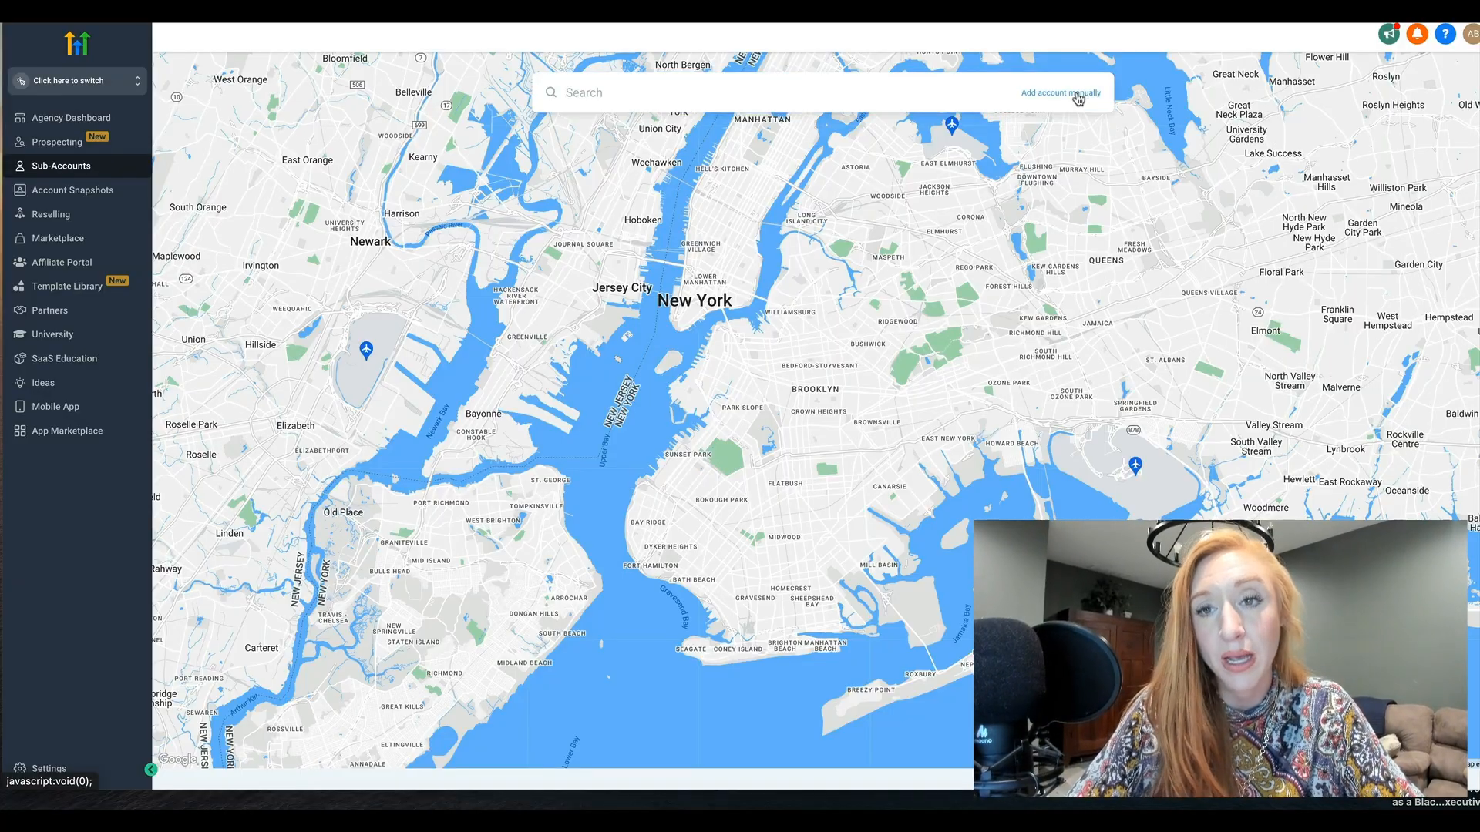
scroll(575, 384, "down", 1)
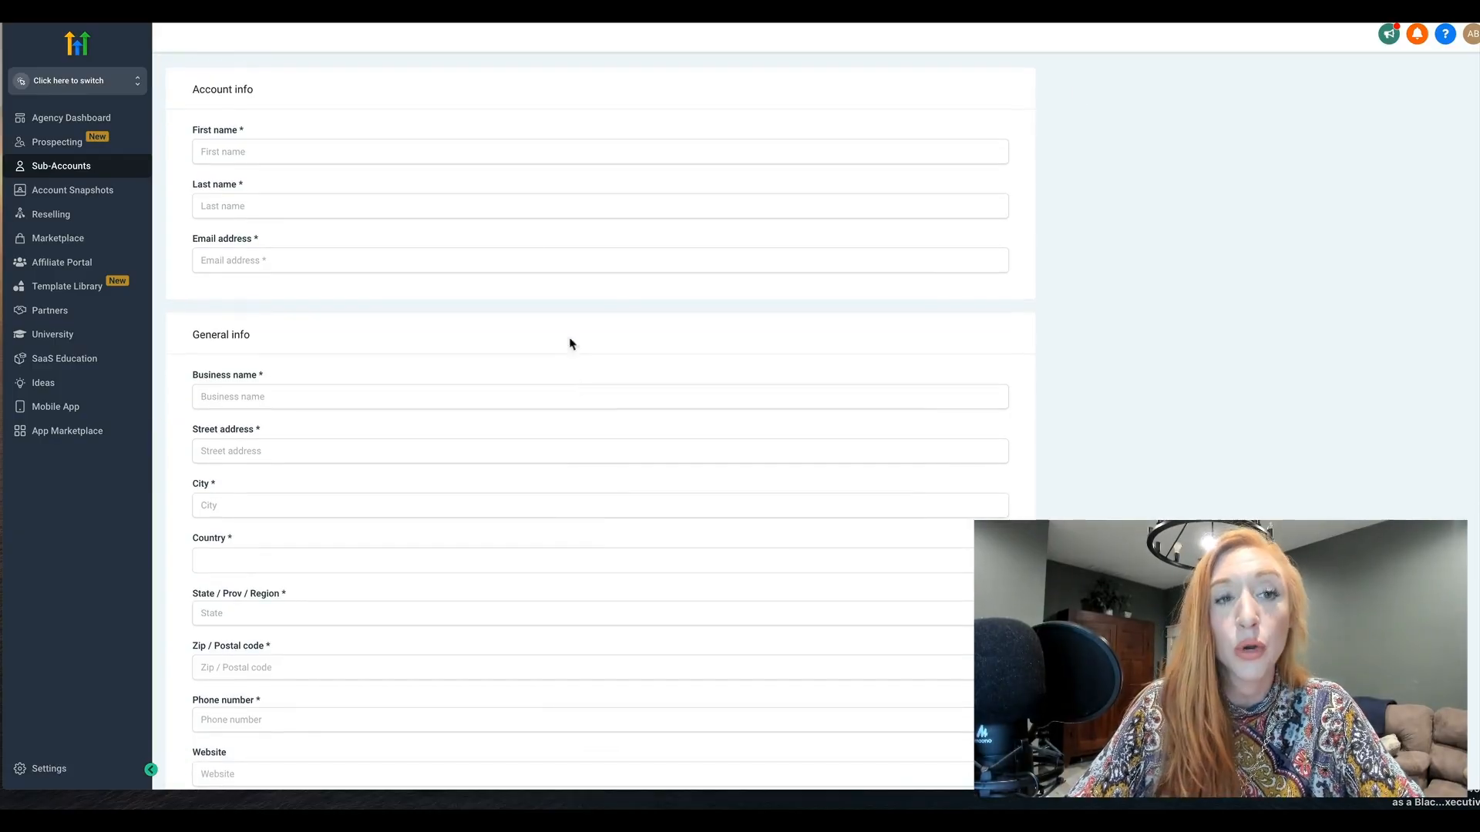
scroll(454, 308, "down", 2)
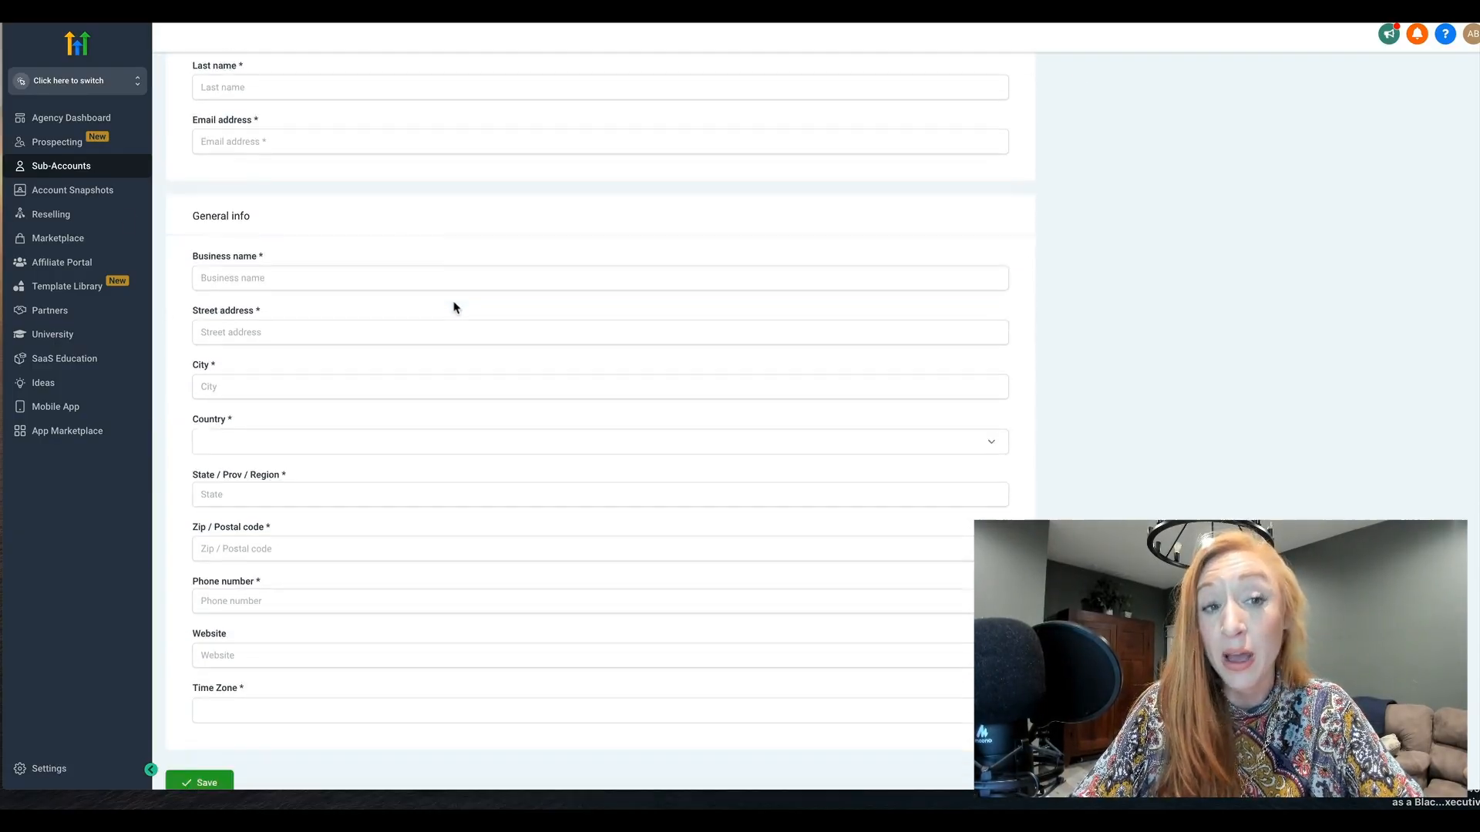
scroll(454, 308, "down", 1)
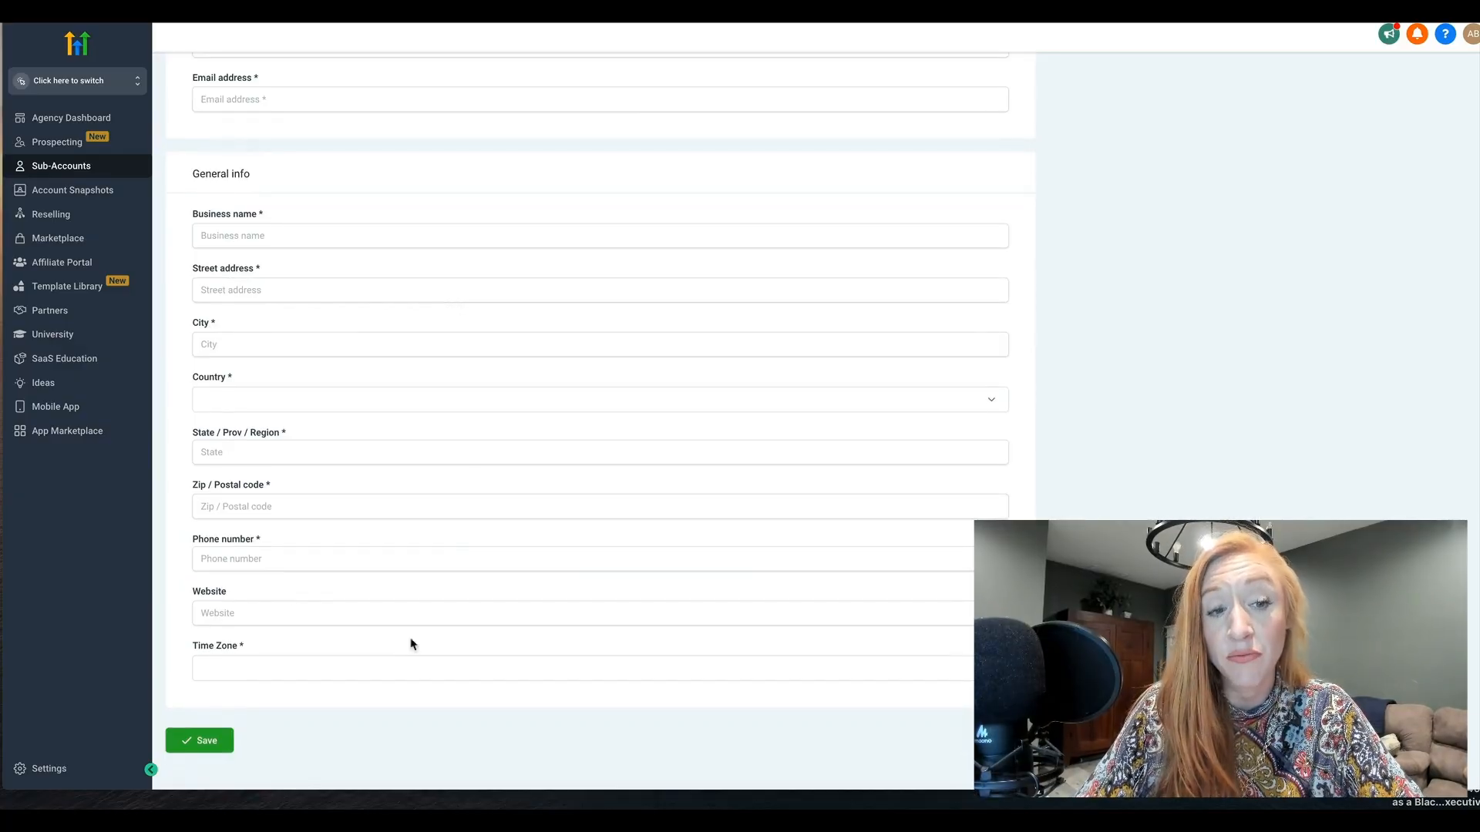
scroll(465, 354, "up", 4)
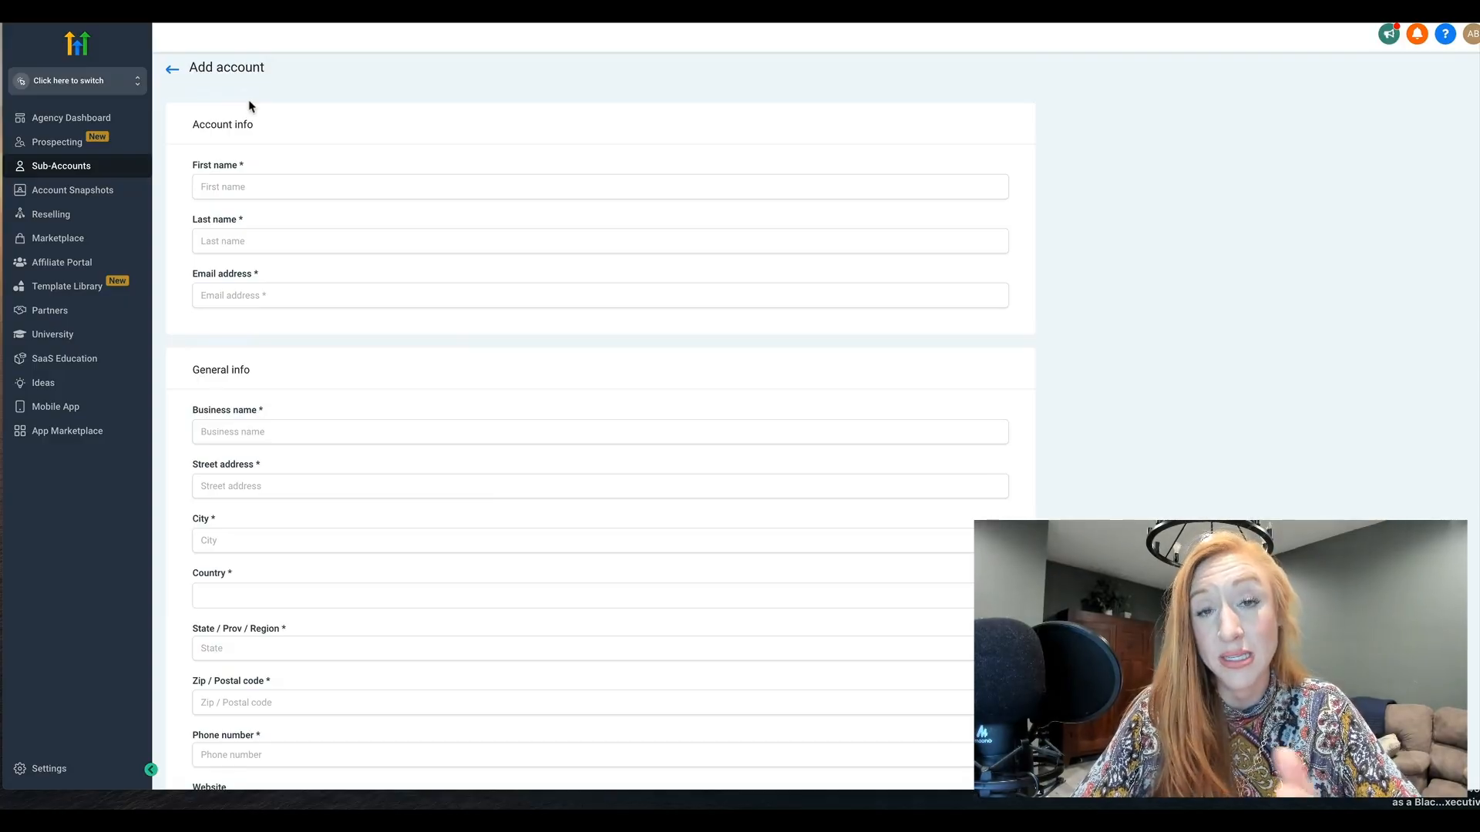
left_click(173, 71)
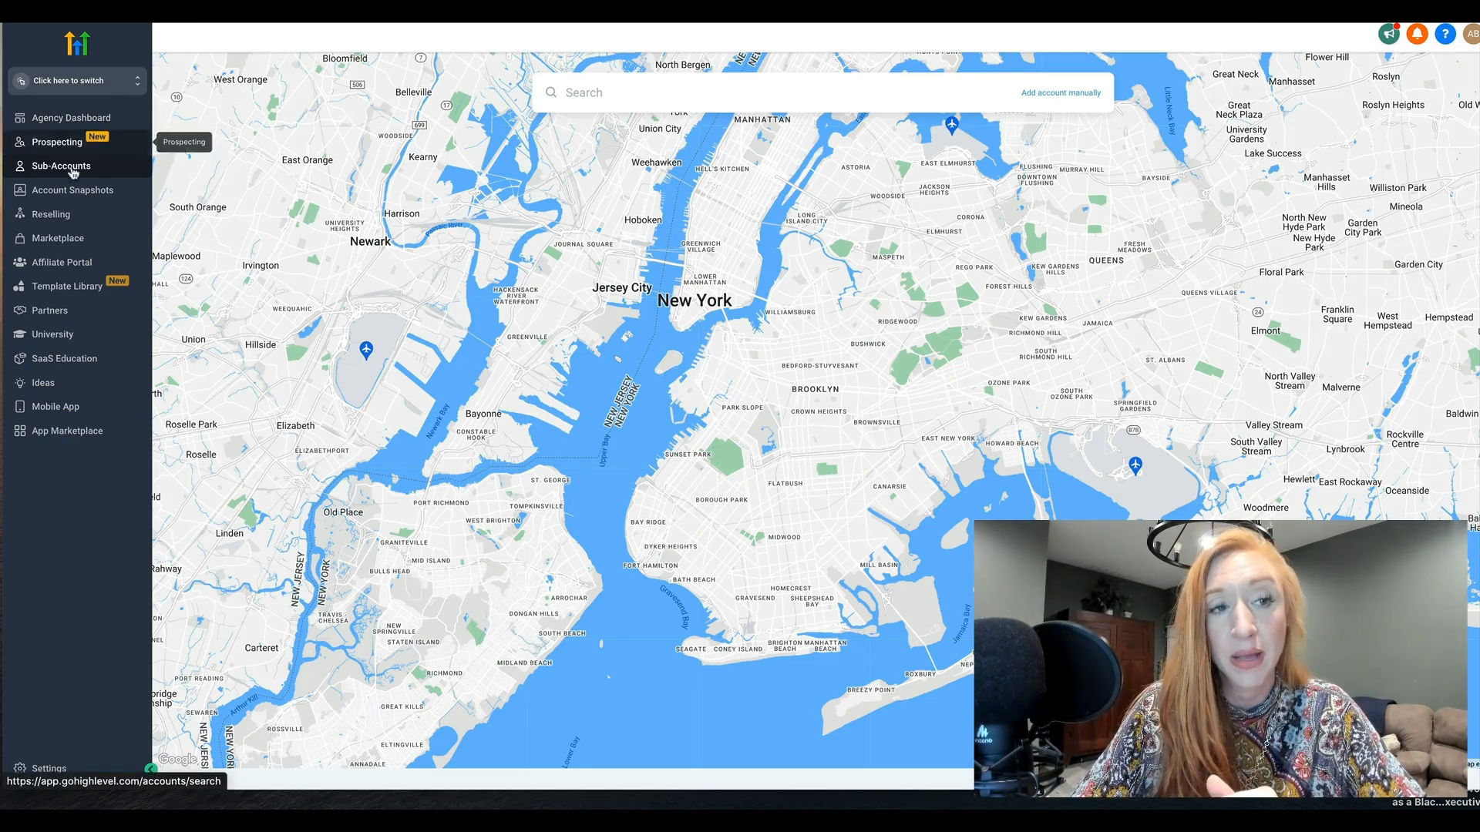
Switch to the Olympia Dental Implant sub-account and open its Business Profile settings
left_click(77, 85)
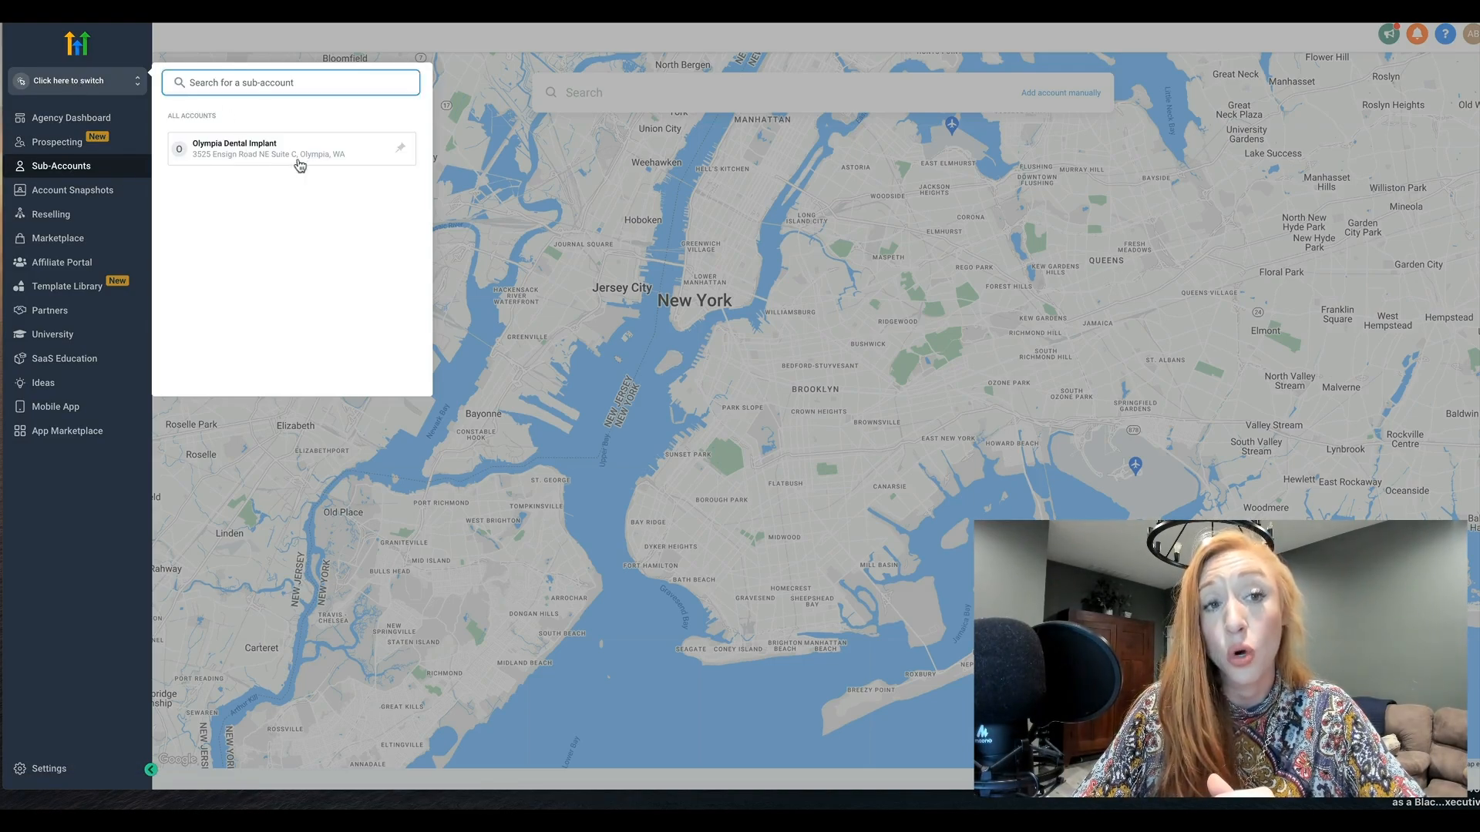
left_click(267, 153)
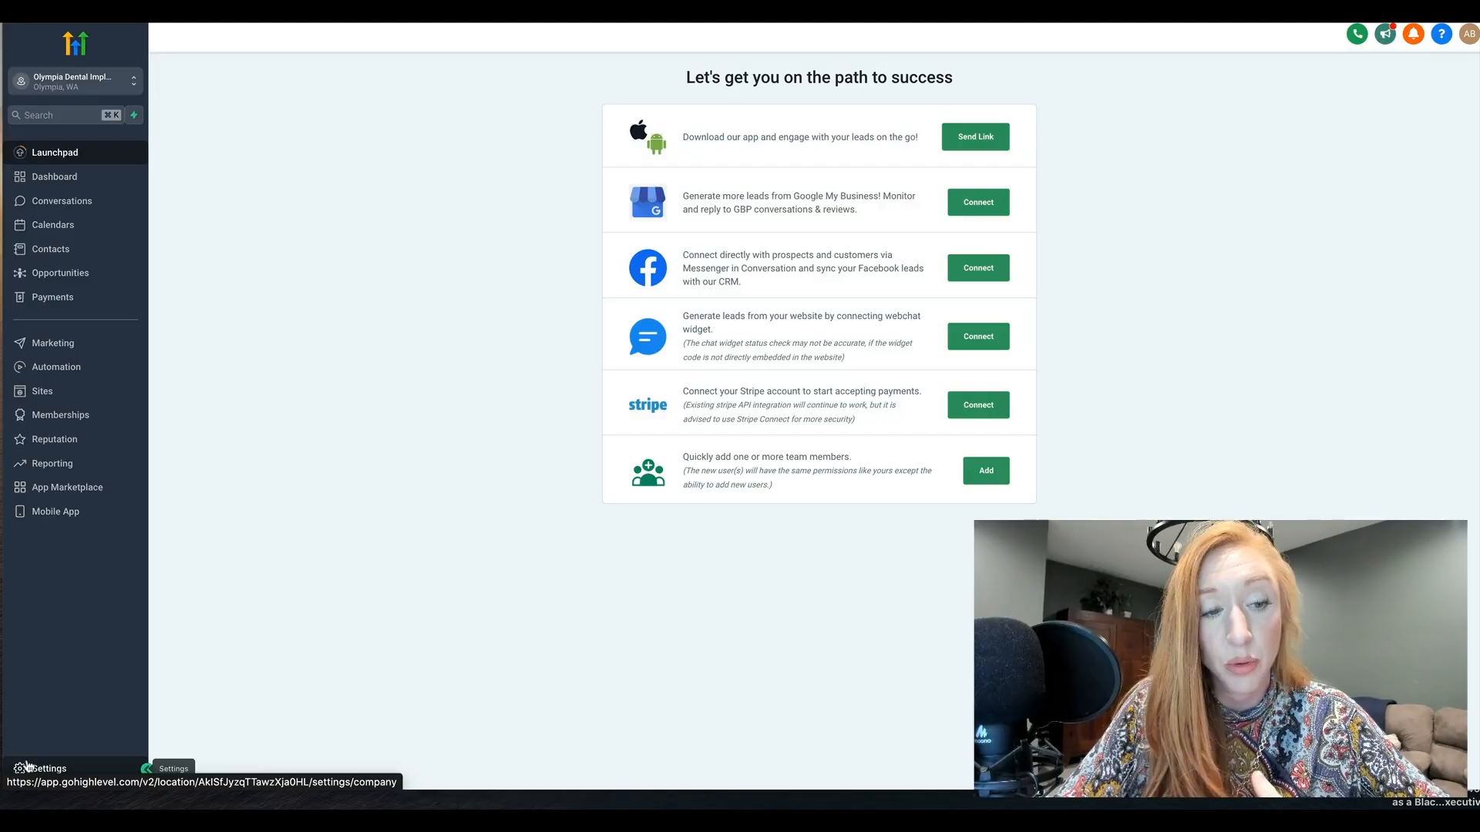
left_click(68, 769)
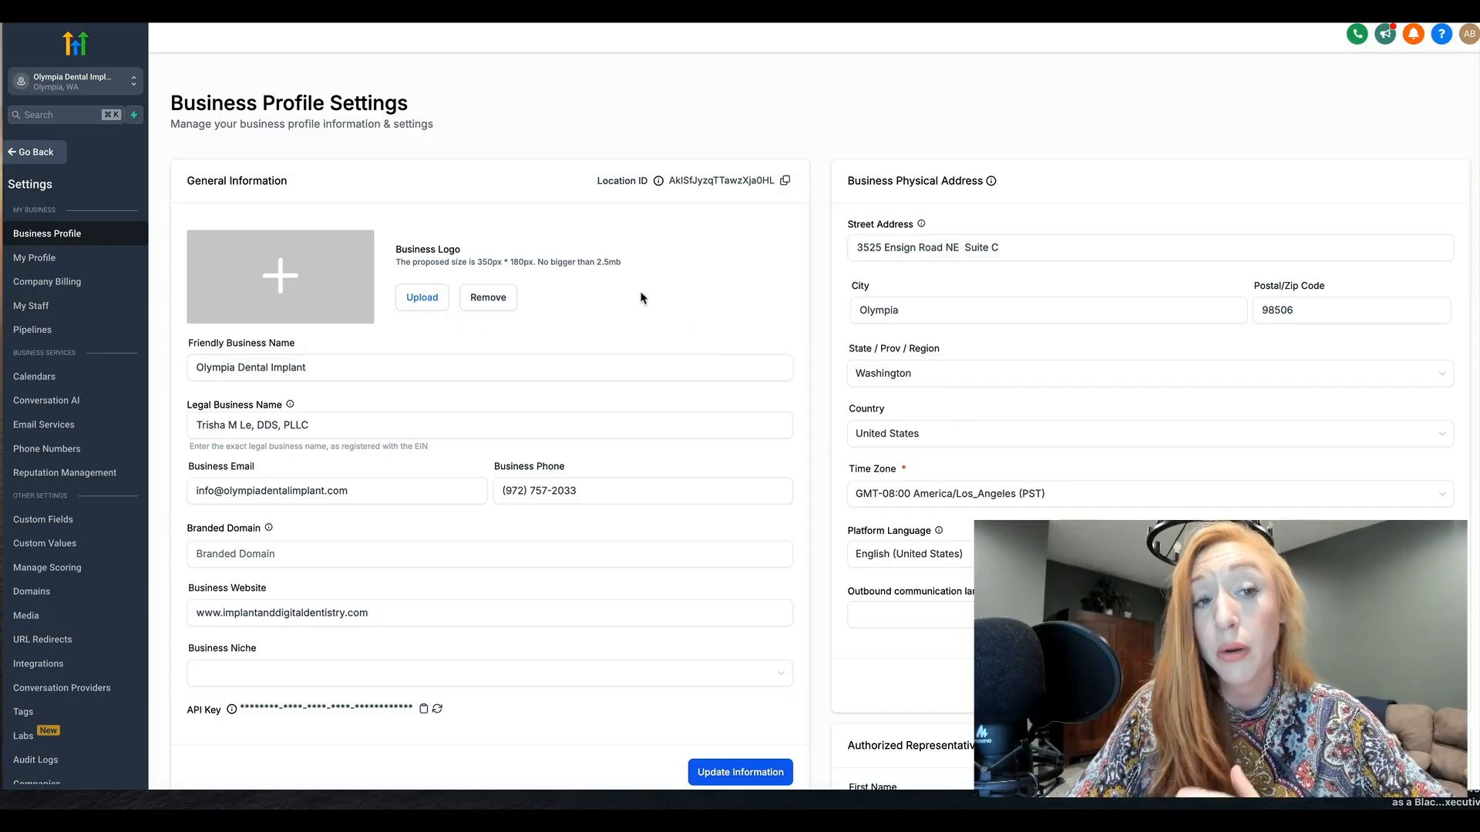
Examine the available Time Zone and Platform Language options for the business without changing them
left_click(880, 500)
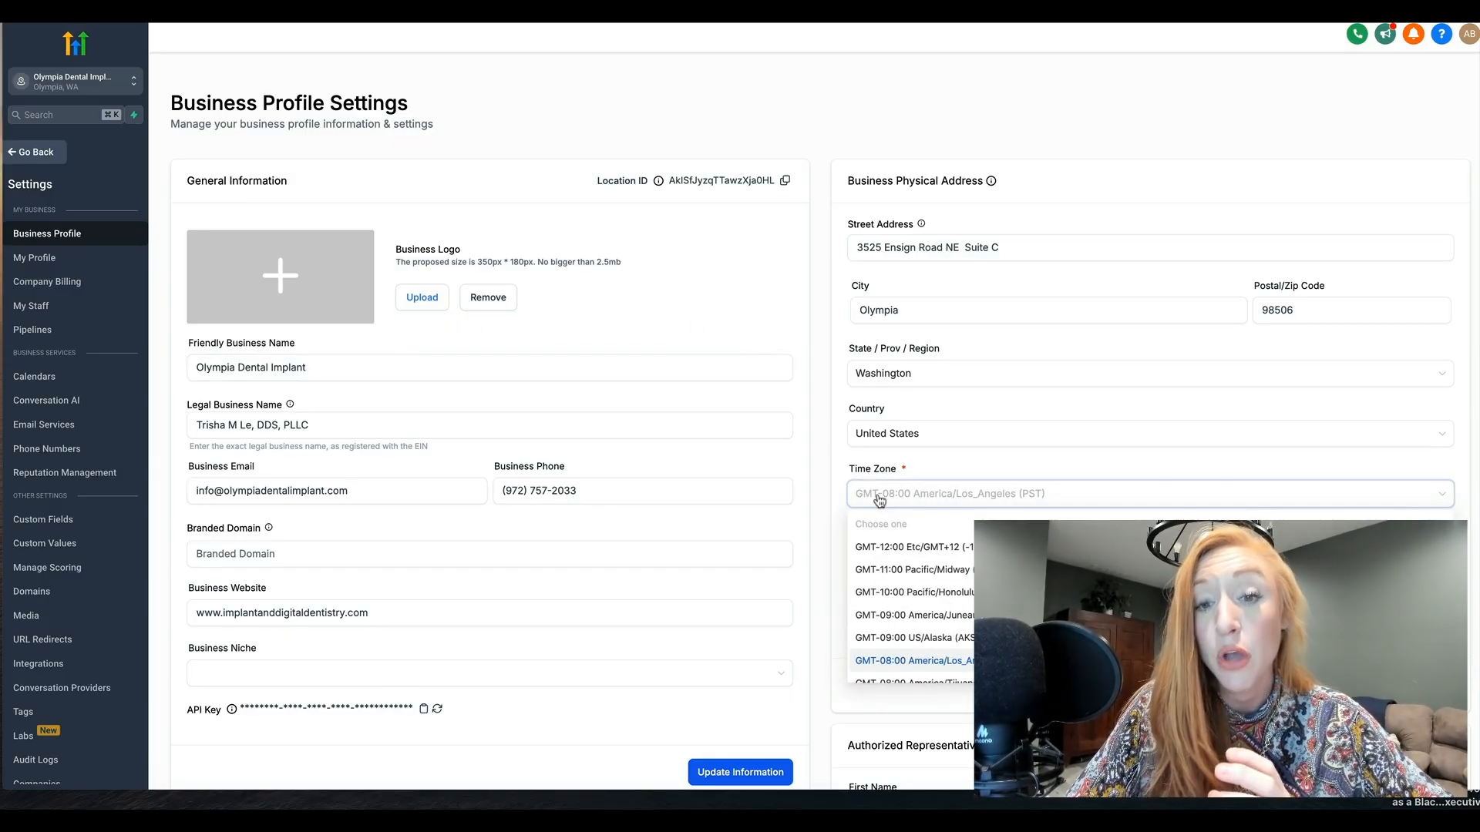
left_click(922, 471)
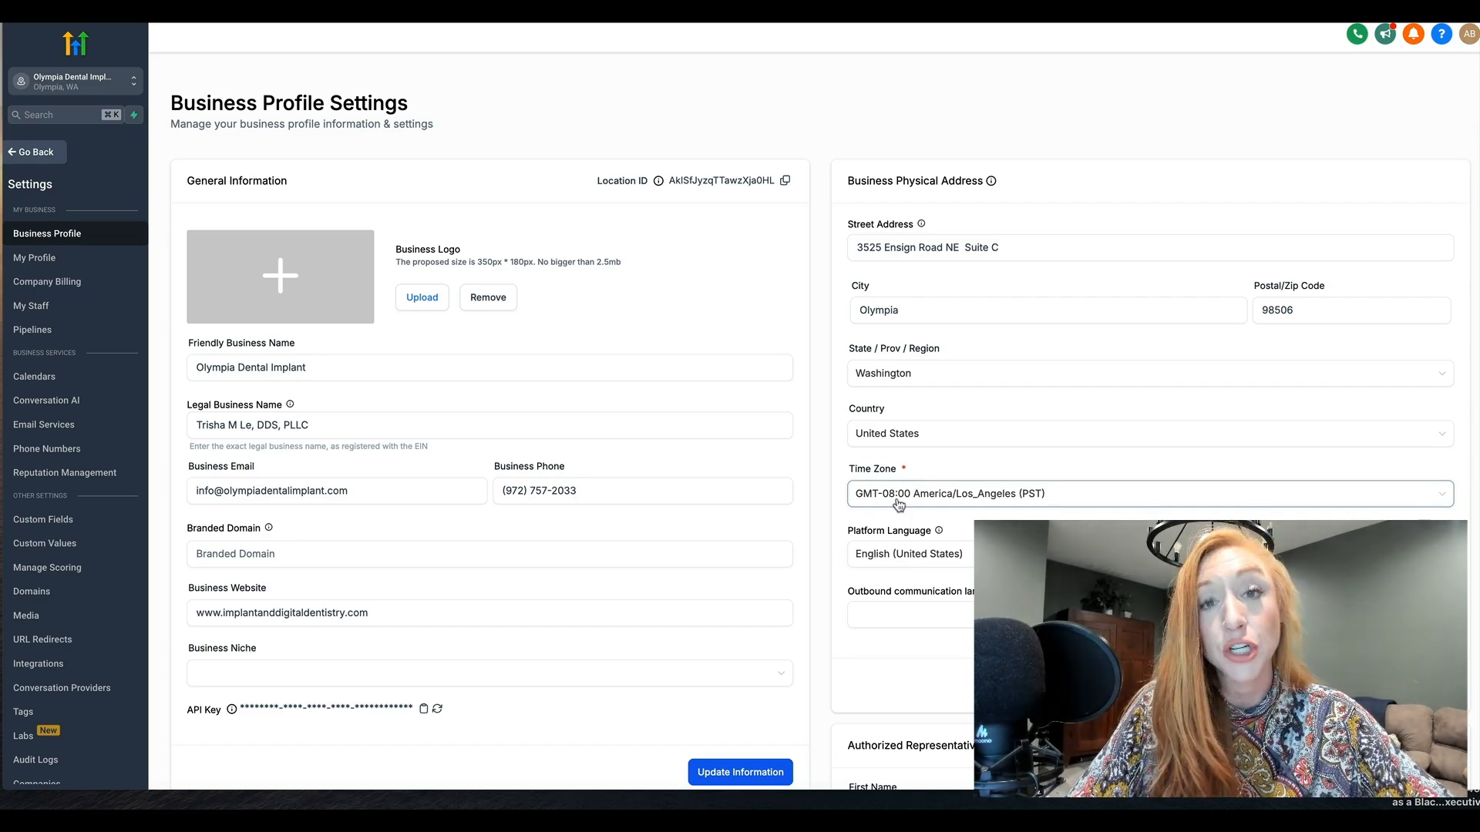
scroll(886, 493, "down", 2)
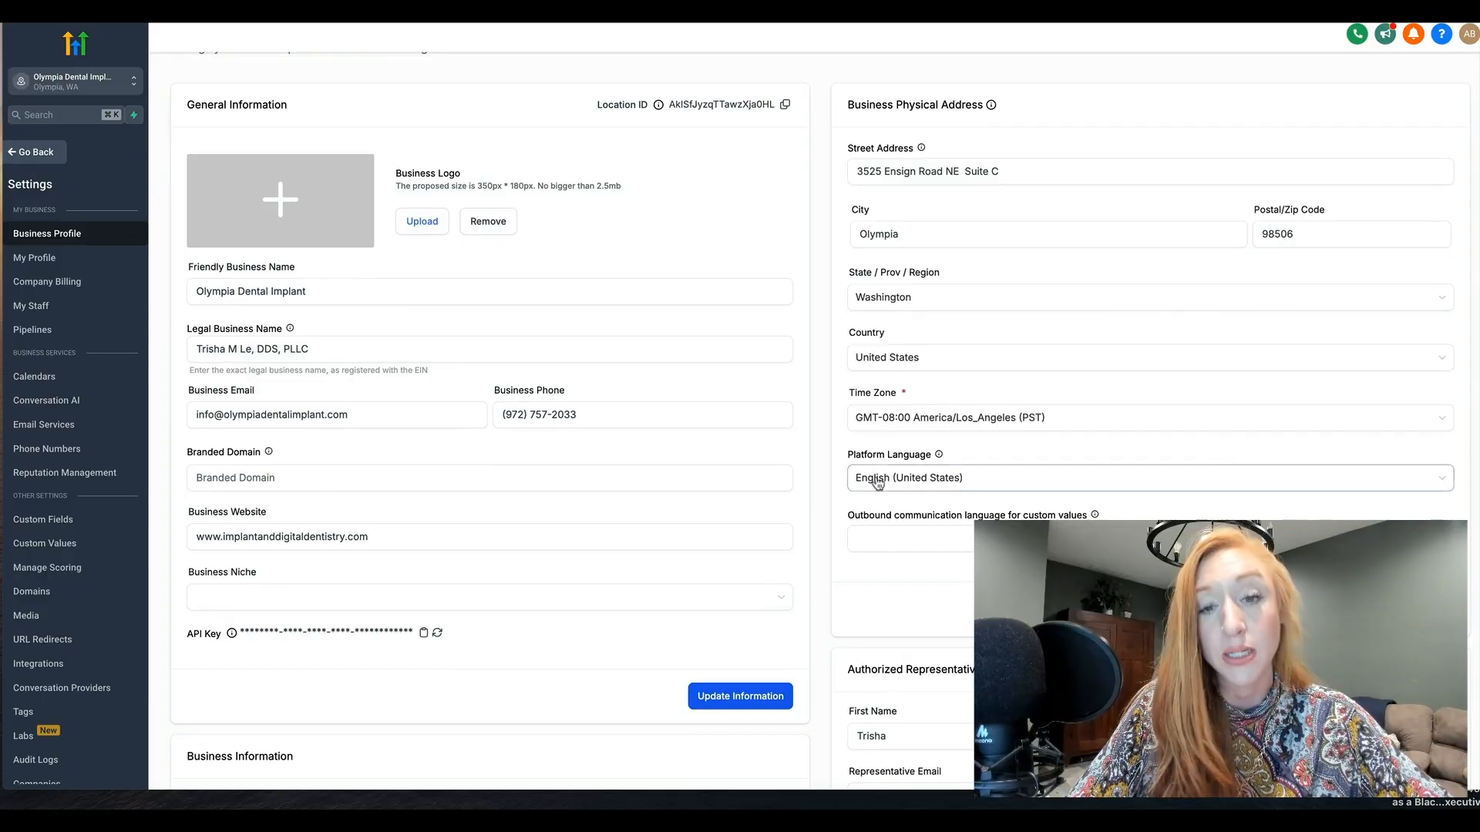
left_click(878, 481)
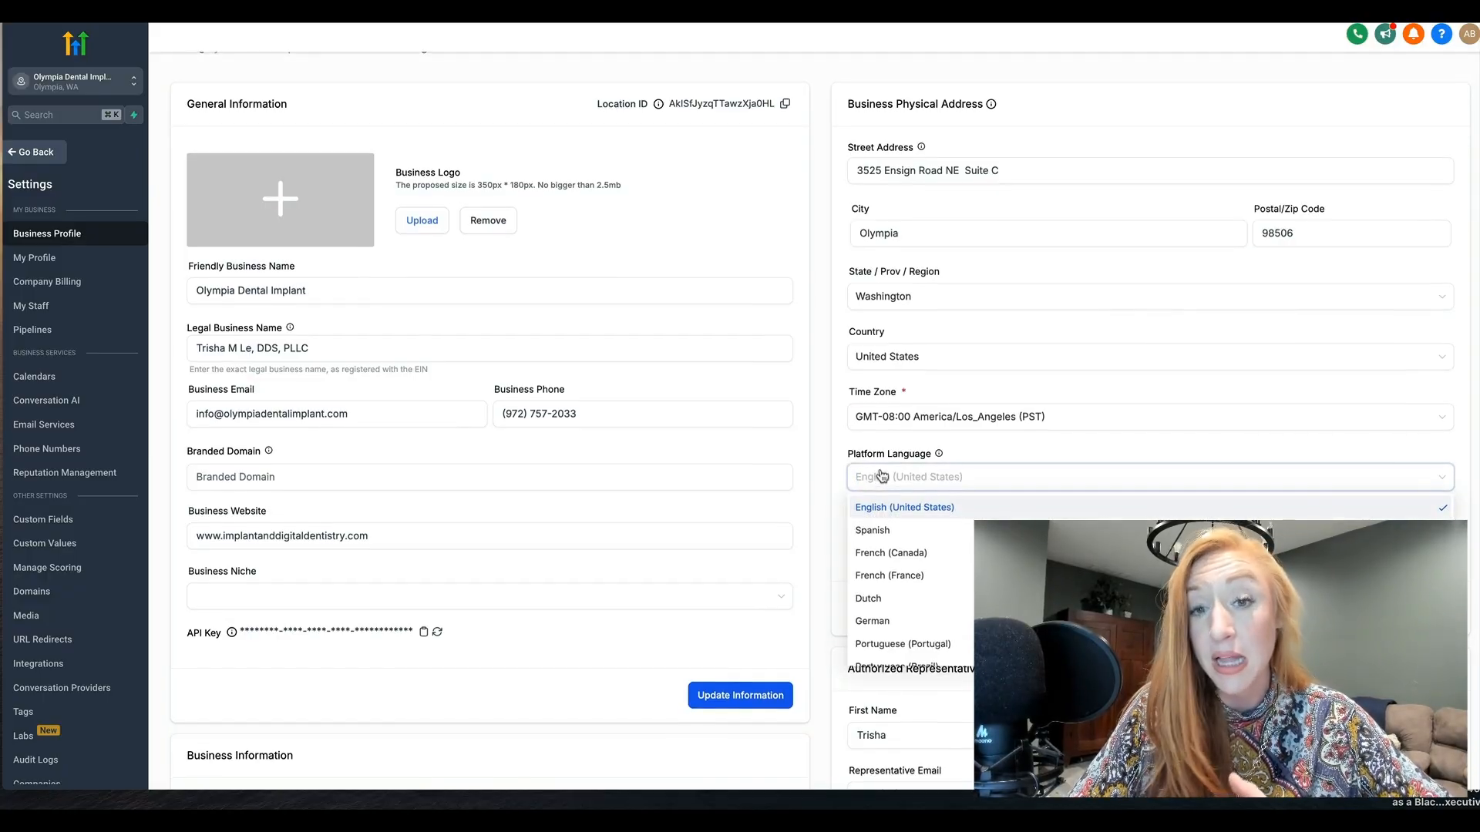
left_click(883, 447)
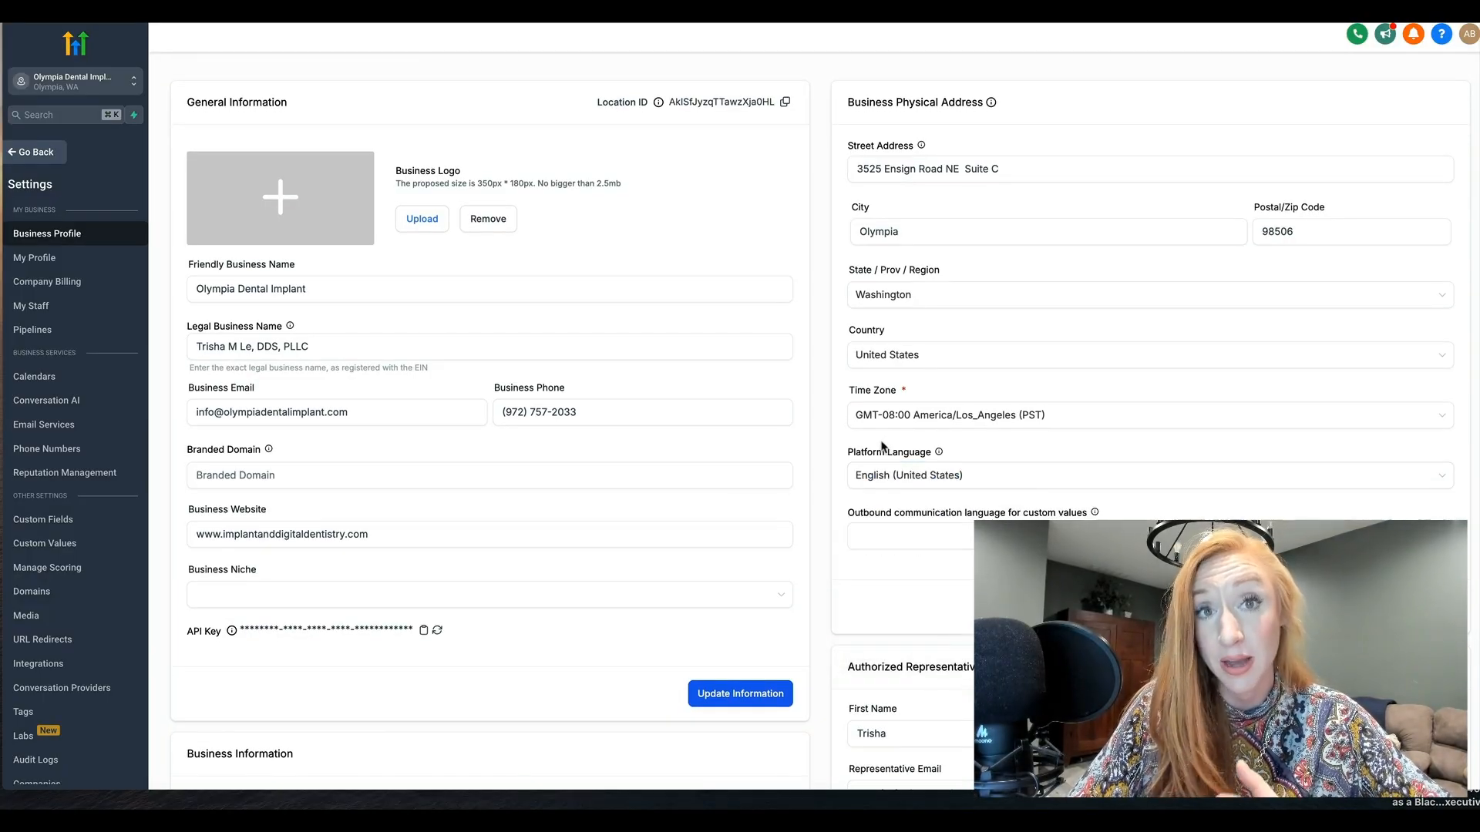
Review the Business Information, Authorized Representative and Call & Voicemail sections of the business profile
scroll(877, 509, "down", 1)
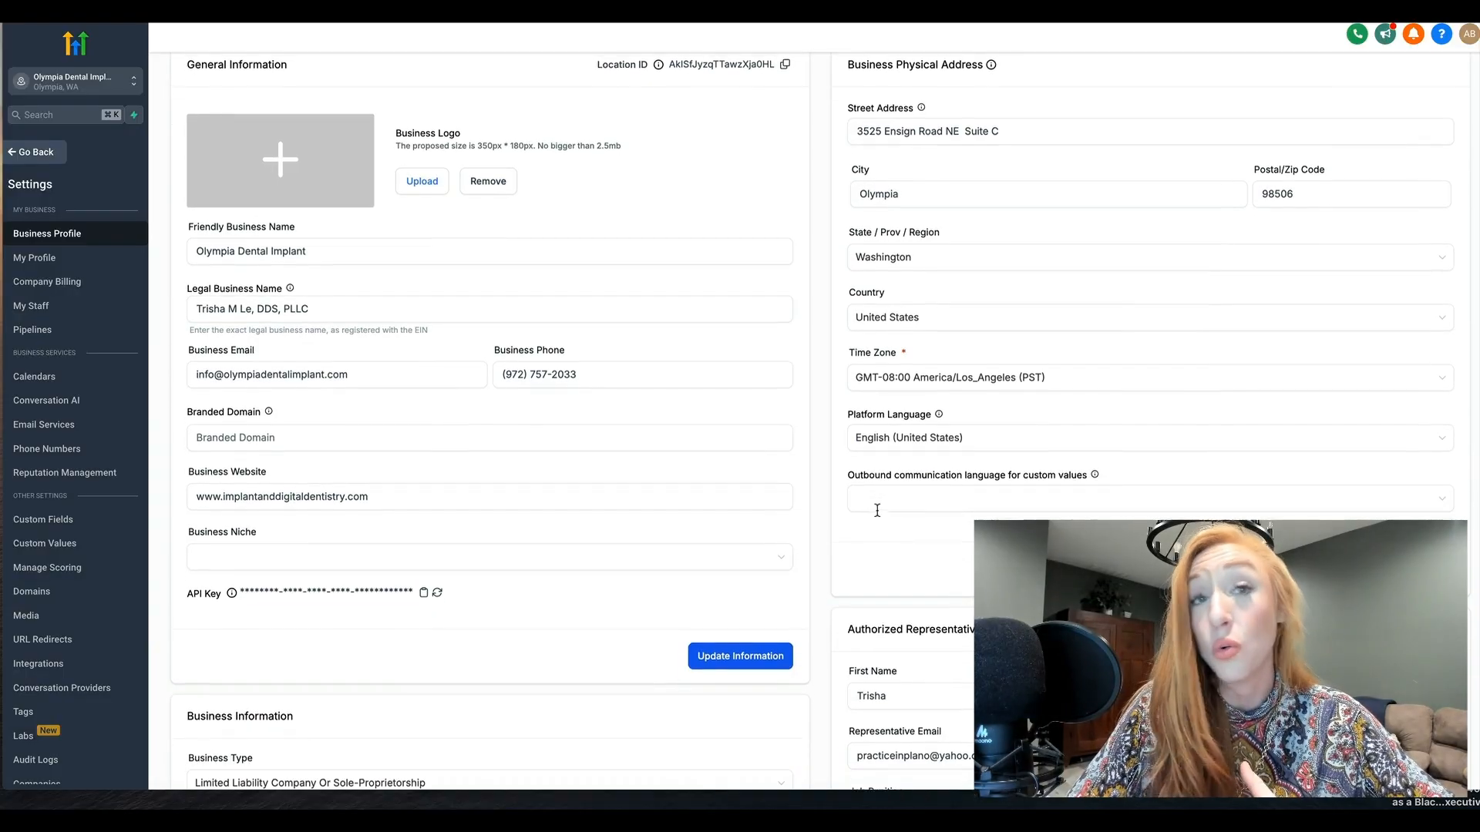
scroll(877, 511, "down", 1)
scroll(877, 510, "up", 1)
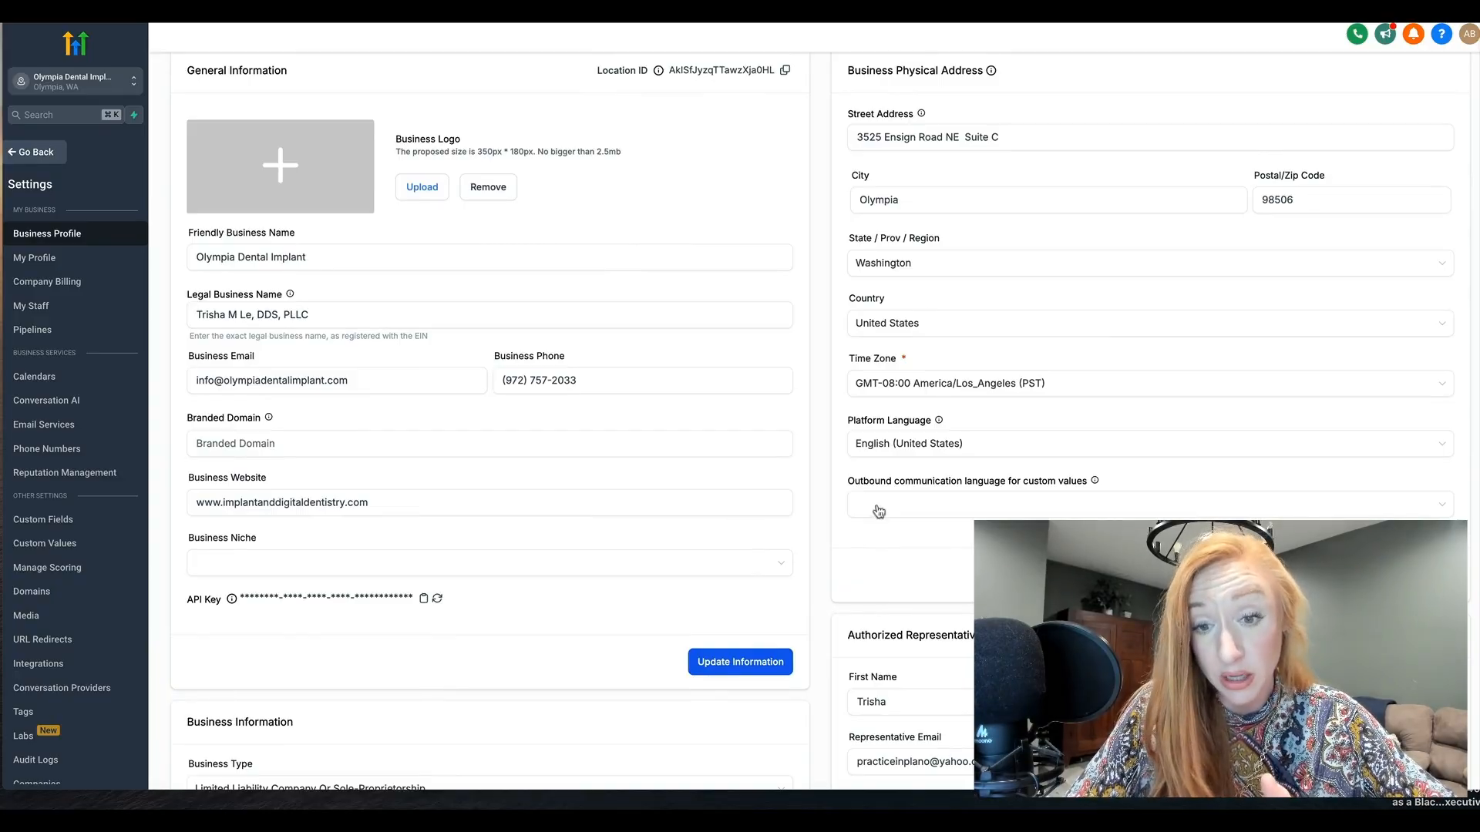
scroll(929, 482, "down", 5)
scroll(929, 479, "down", 4)
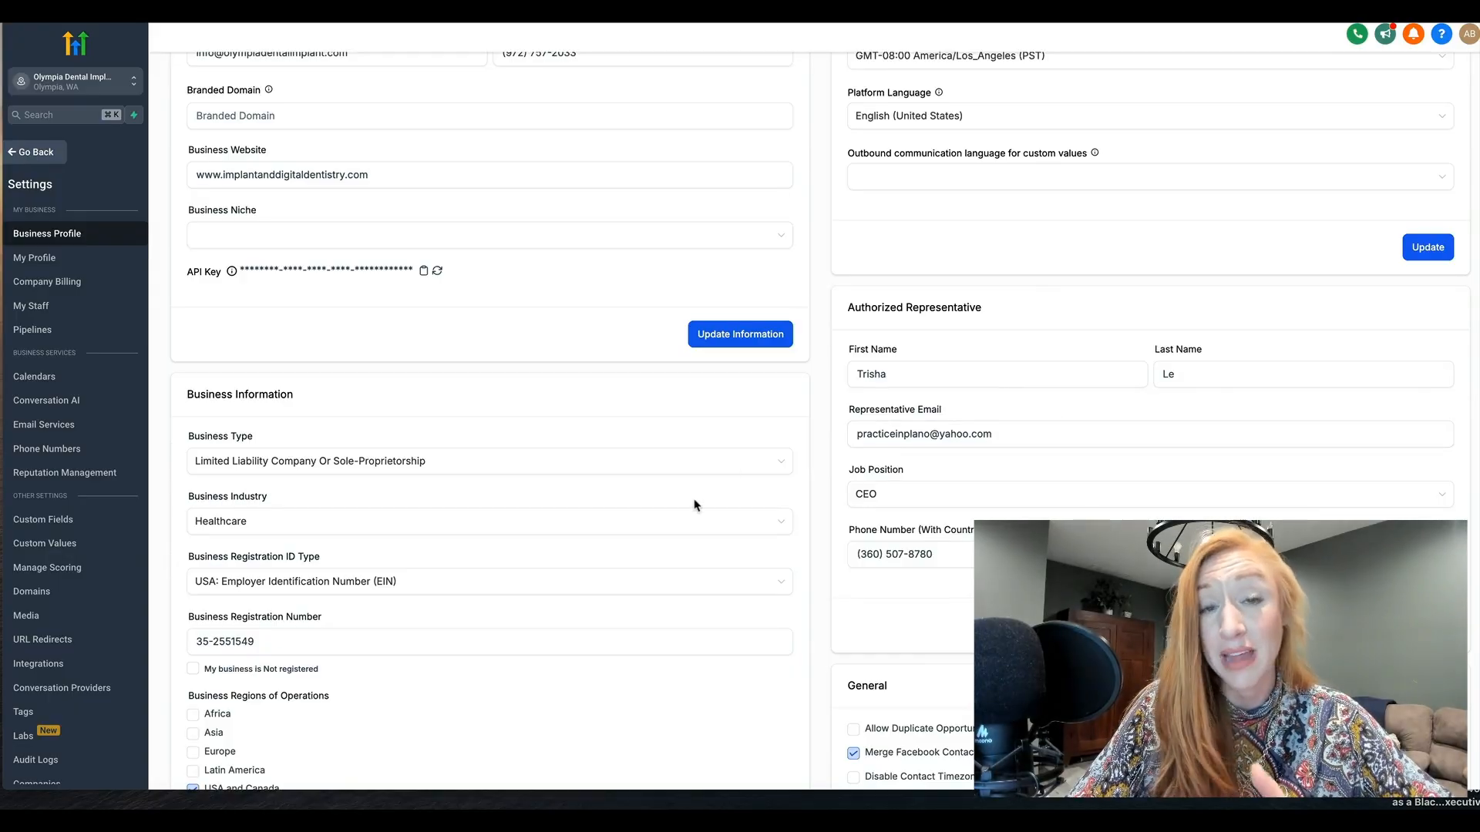
scroll(694, 502, "down", 4)
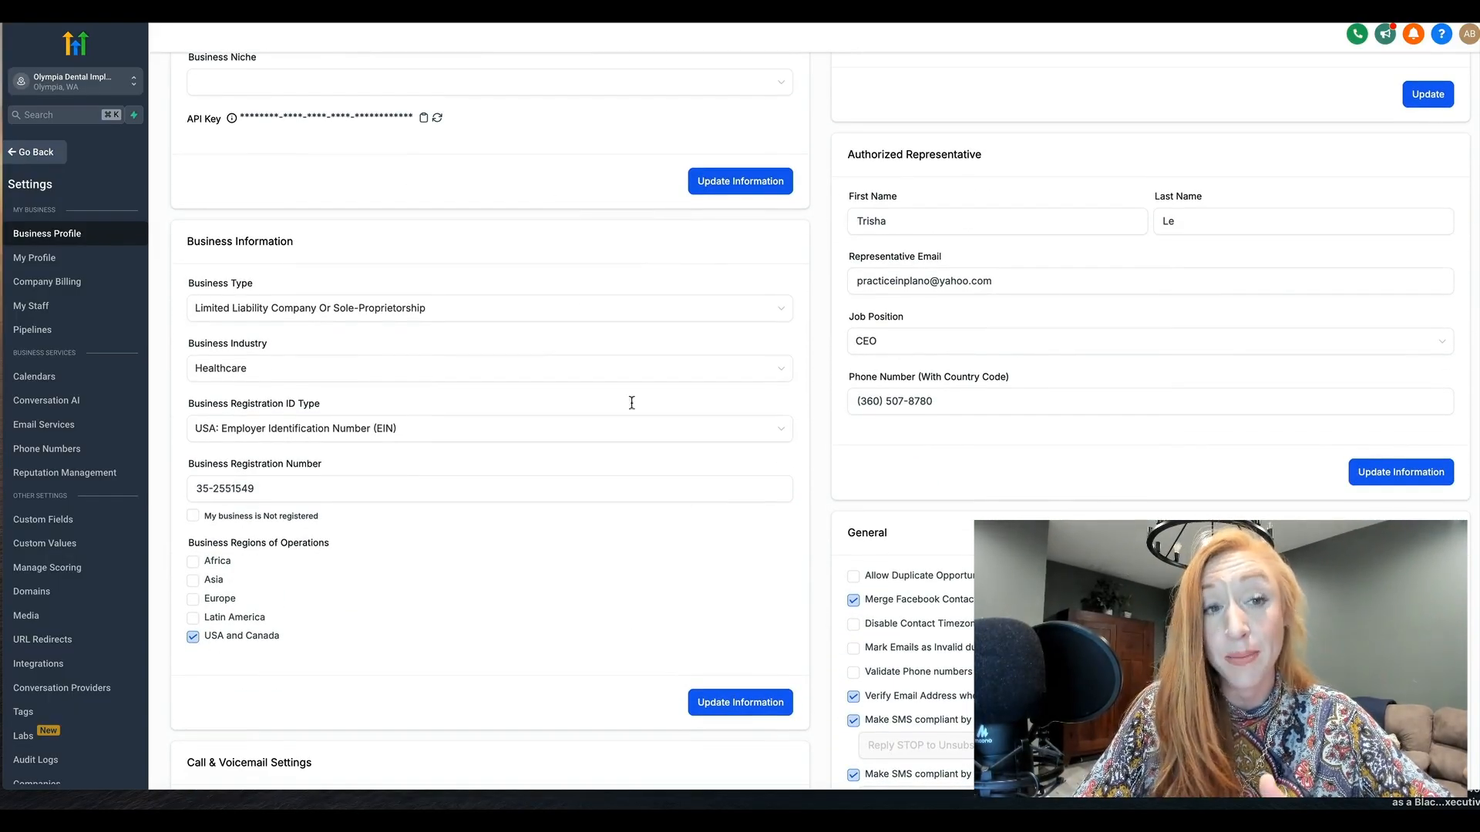
scroll(619, 429, "down", 5)
scroll(619, 429, "down", 4)
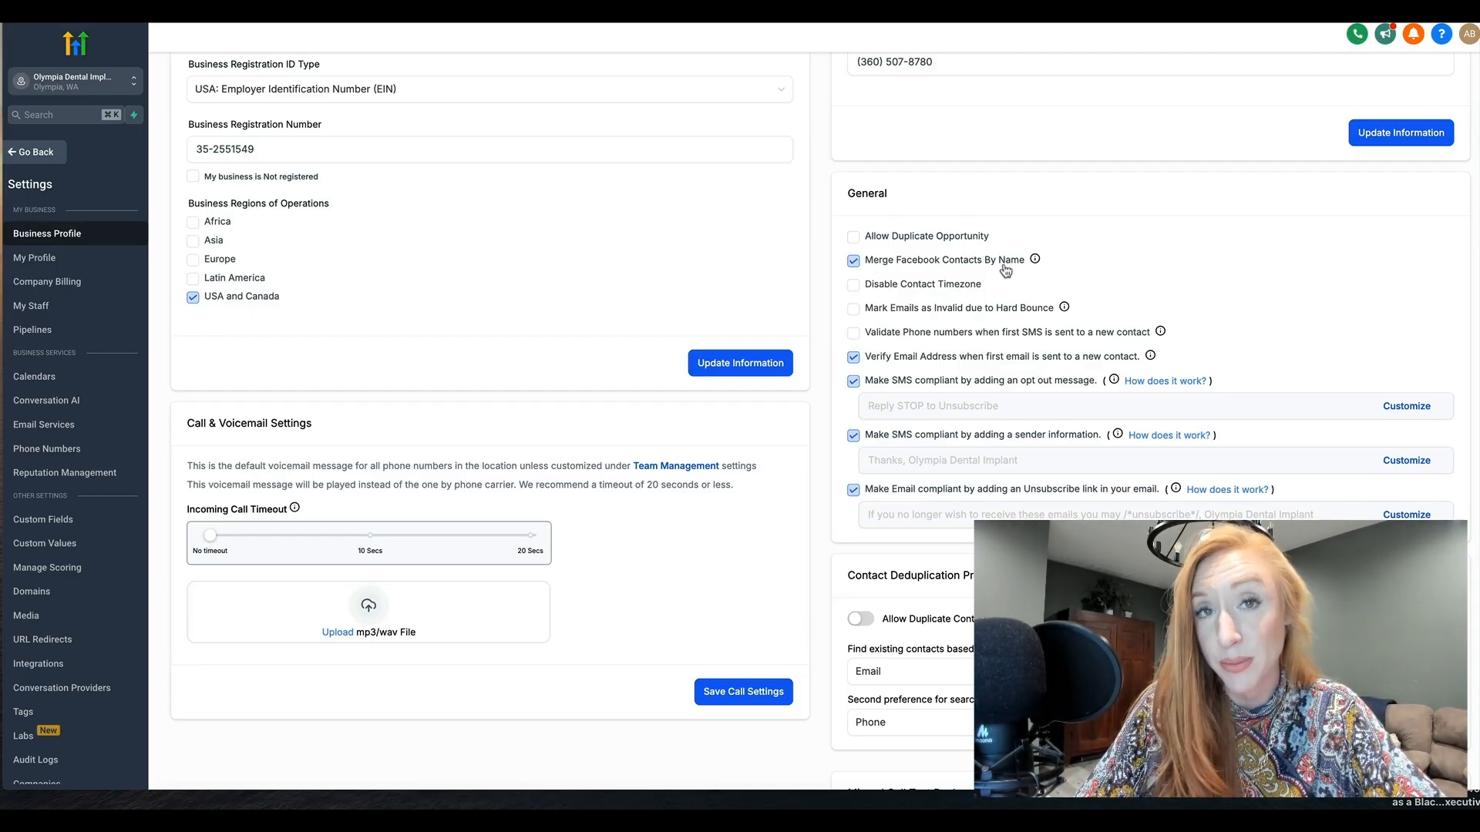
Read the explanations of the General options for merging Facebook contacts, hard-bounced emails, phone number validation and email address verification
mouse_move(1034, 264)
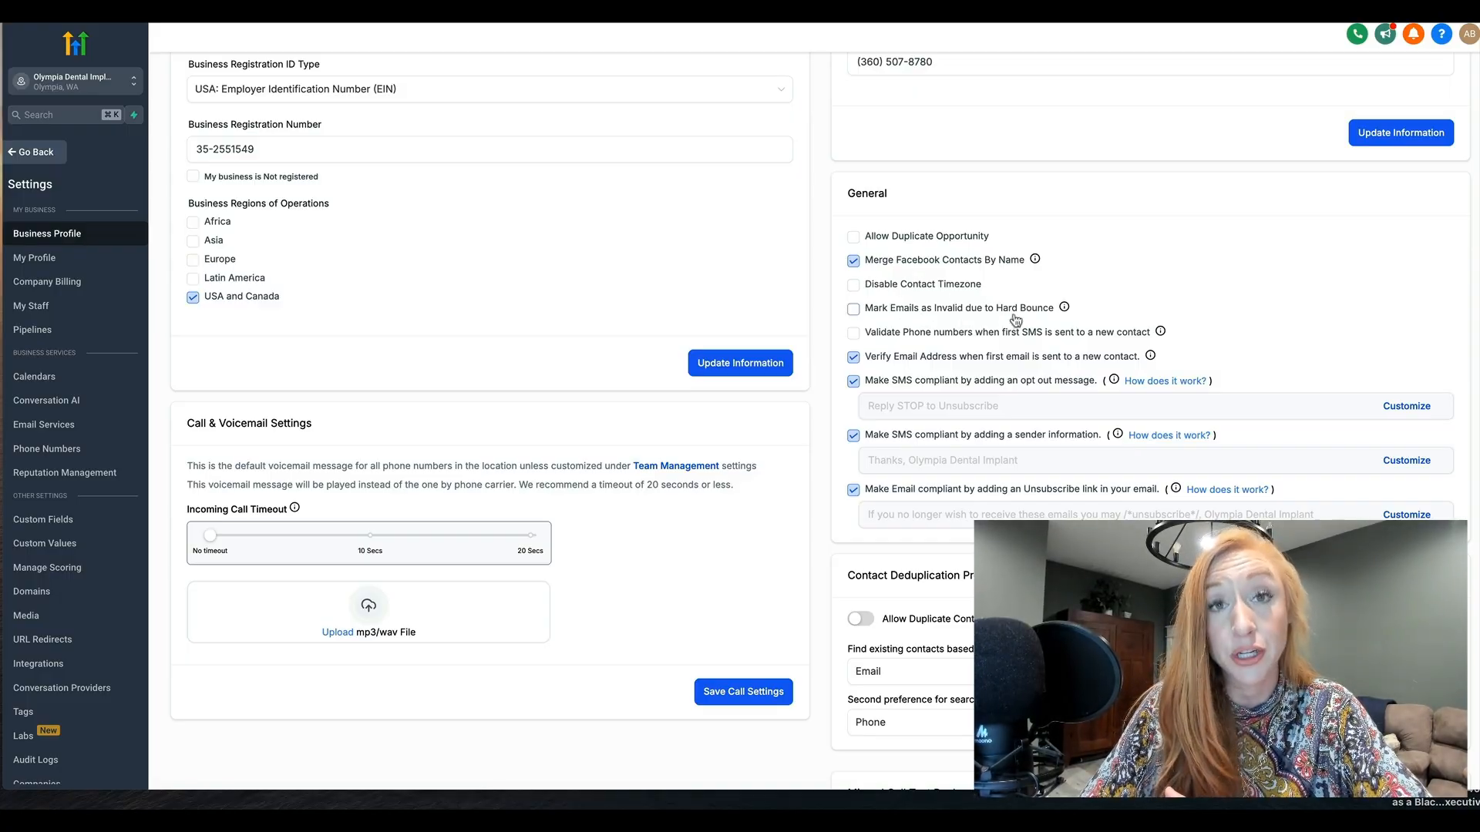
mouse_move(1065, 310)
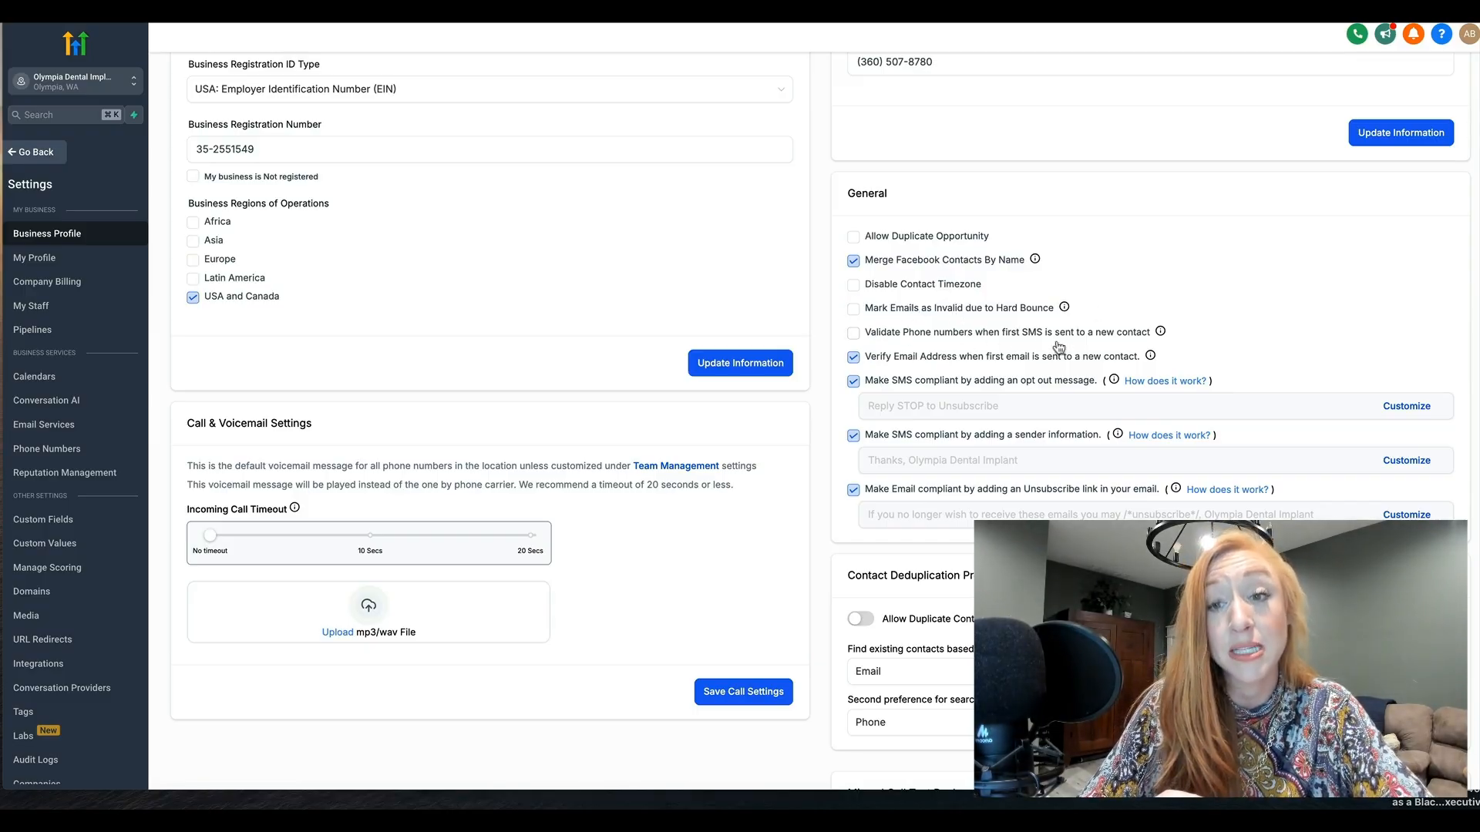
mouse_move(1161, 331)
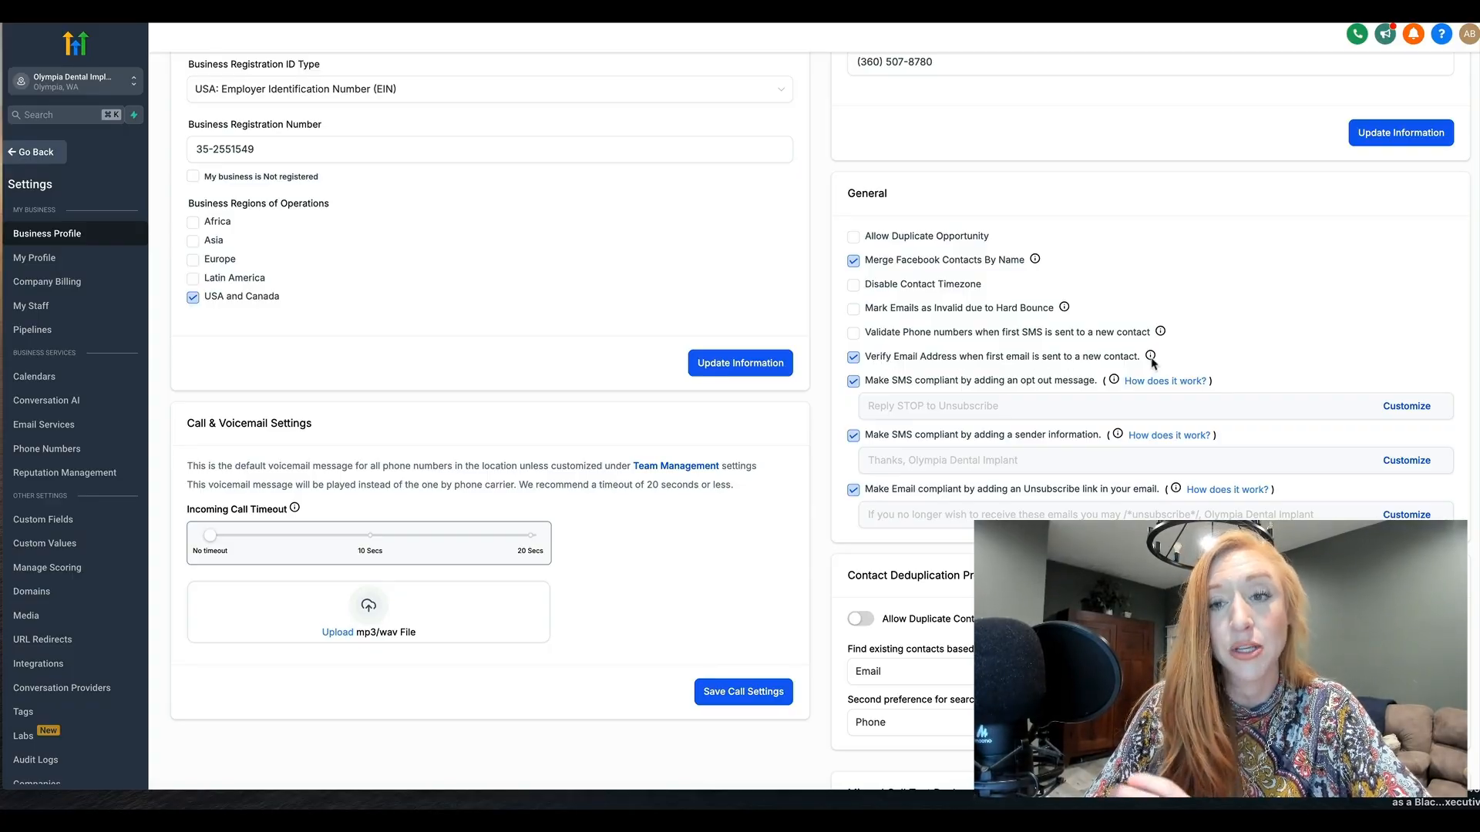
mouse_move(1152, 361)
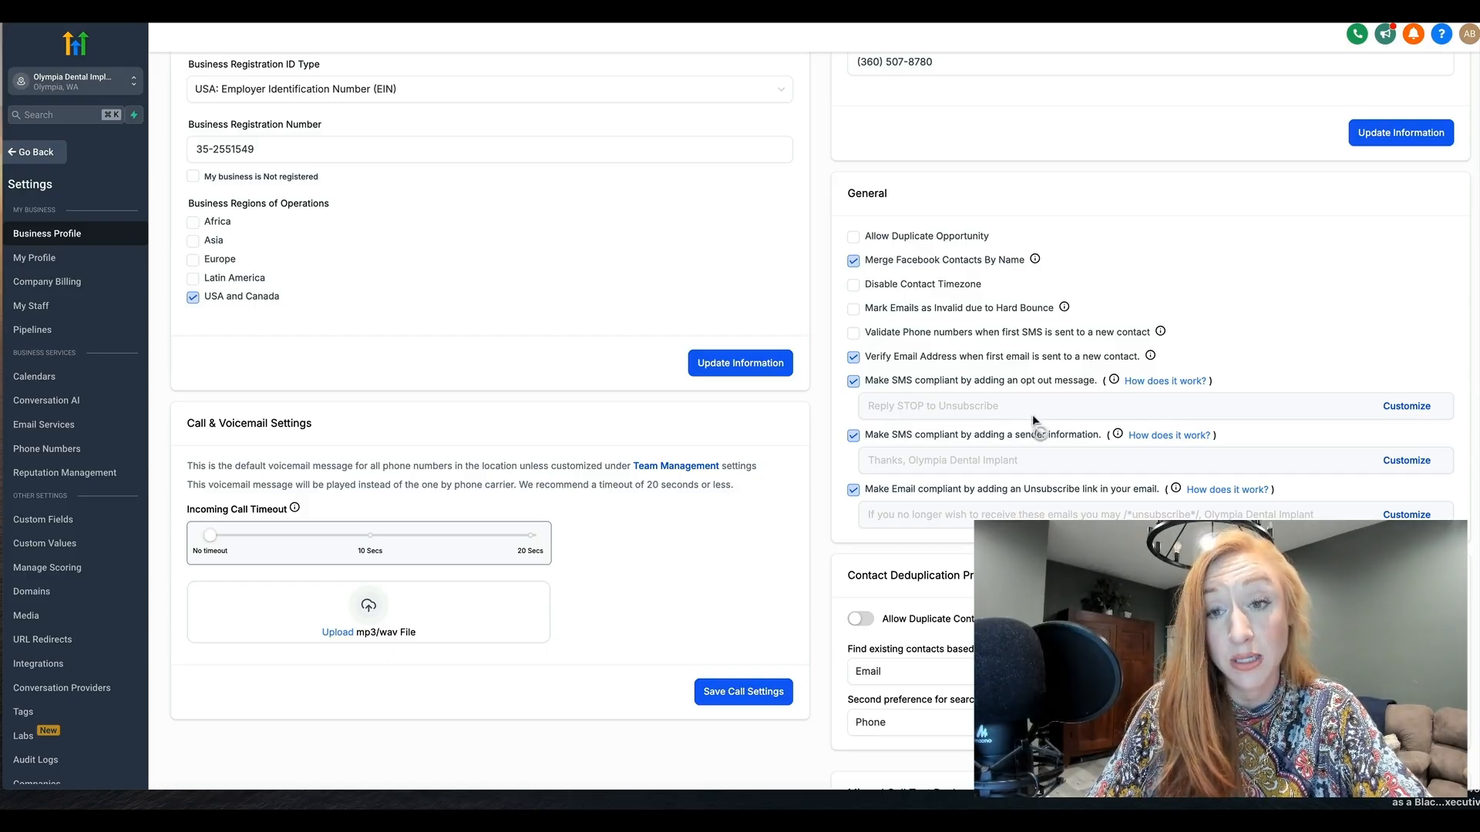
Review the SMS and email compliance options and the Allow Duplicate Contact setting under Contact Deduplication Preferences
mouse_move(1116, 435)
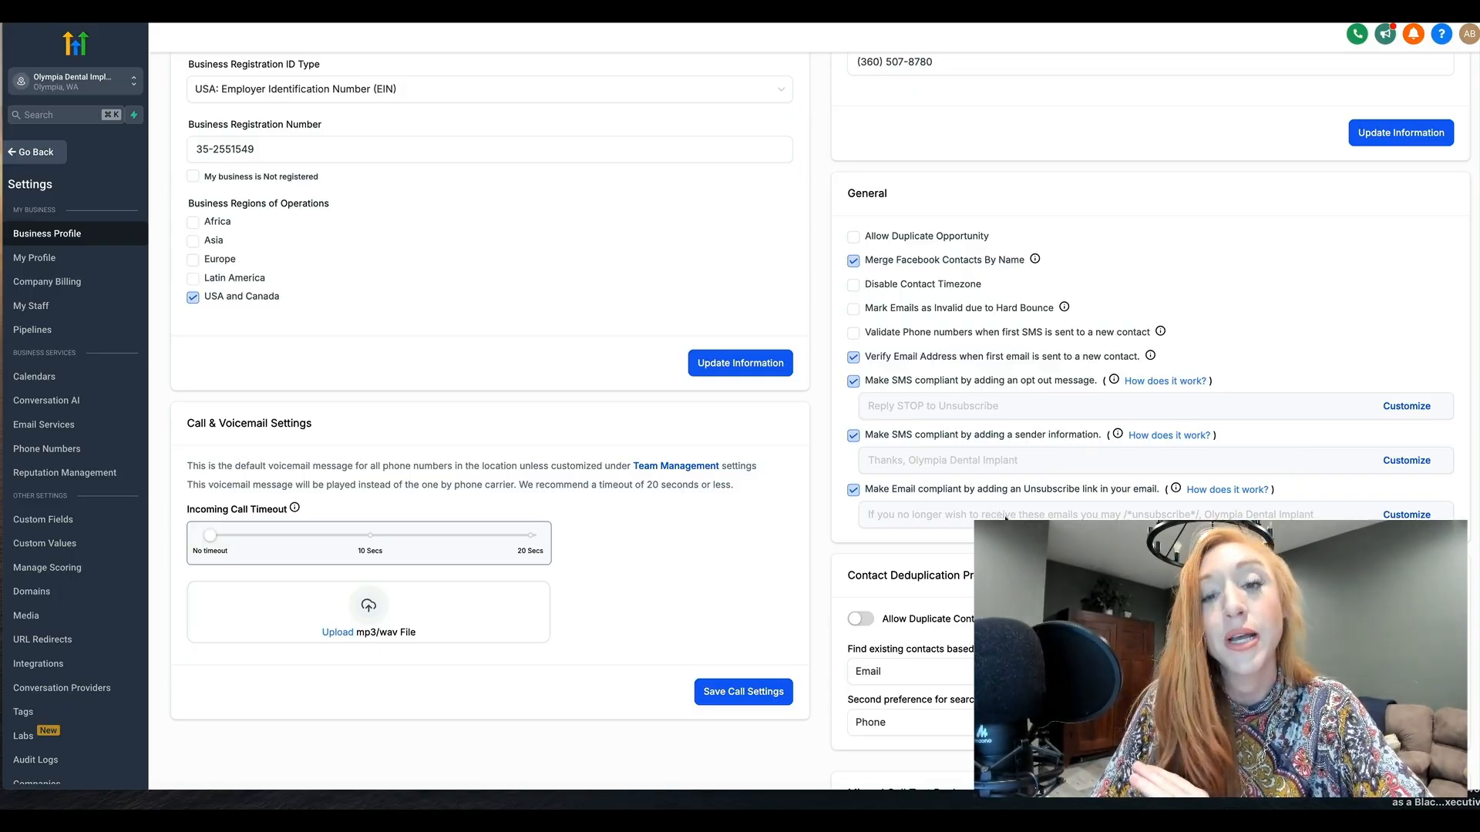
scroll(817, 408, "down", 3)
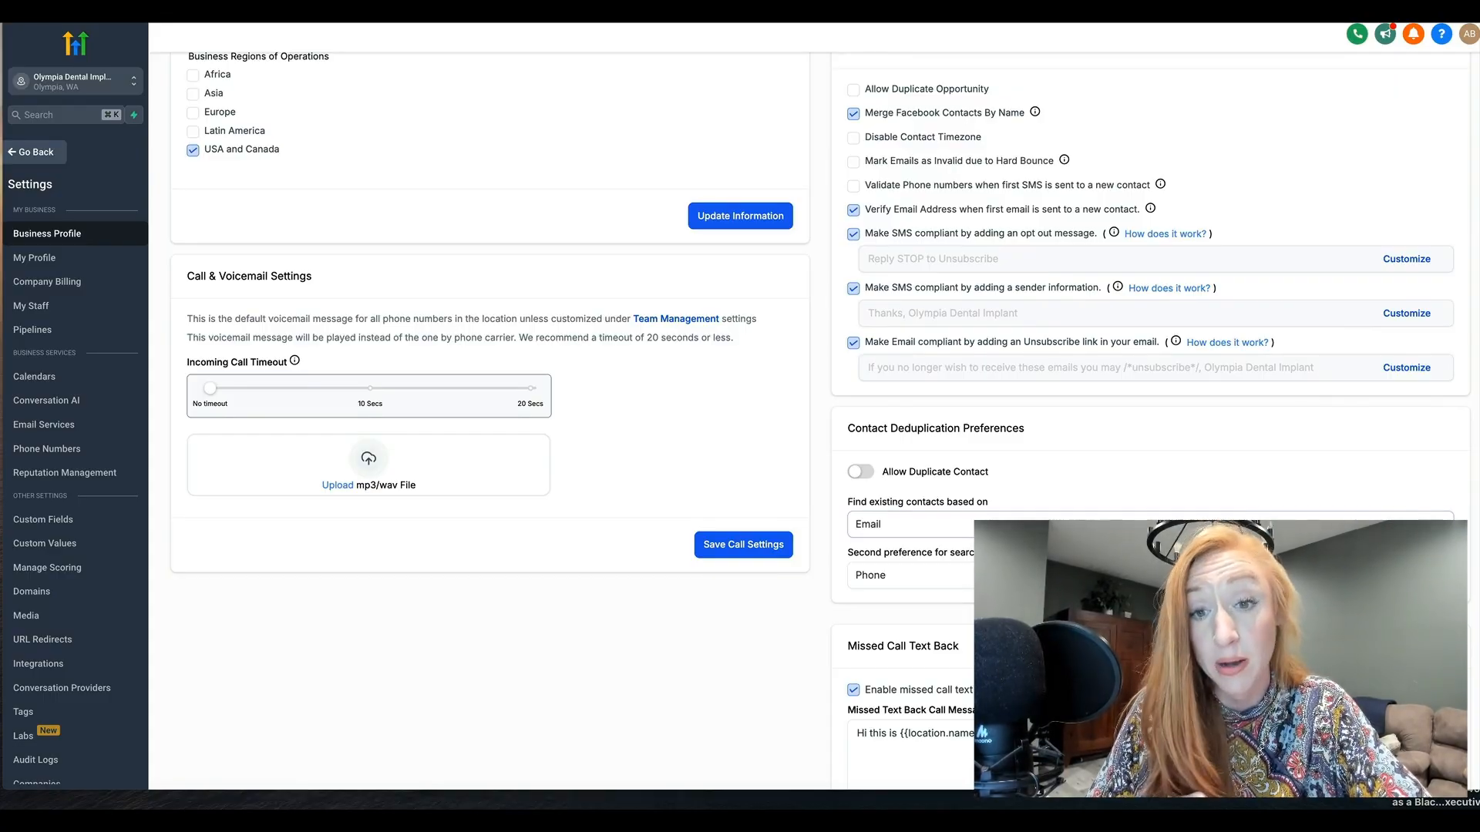
scroll(1006, 424, "down", 3)
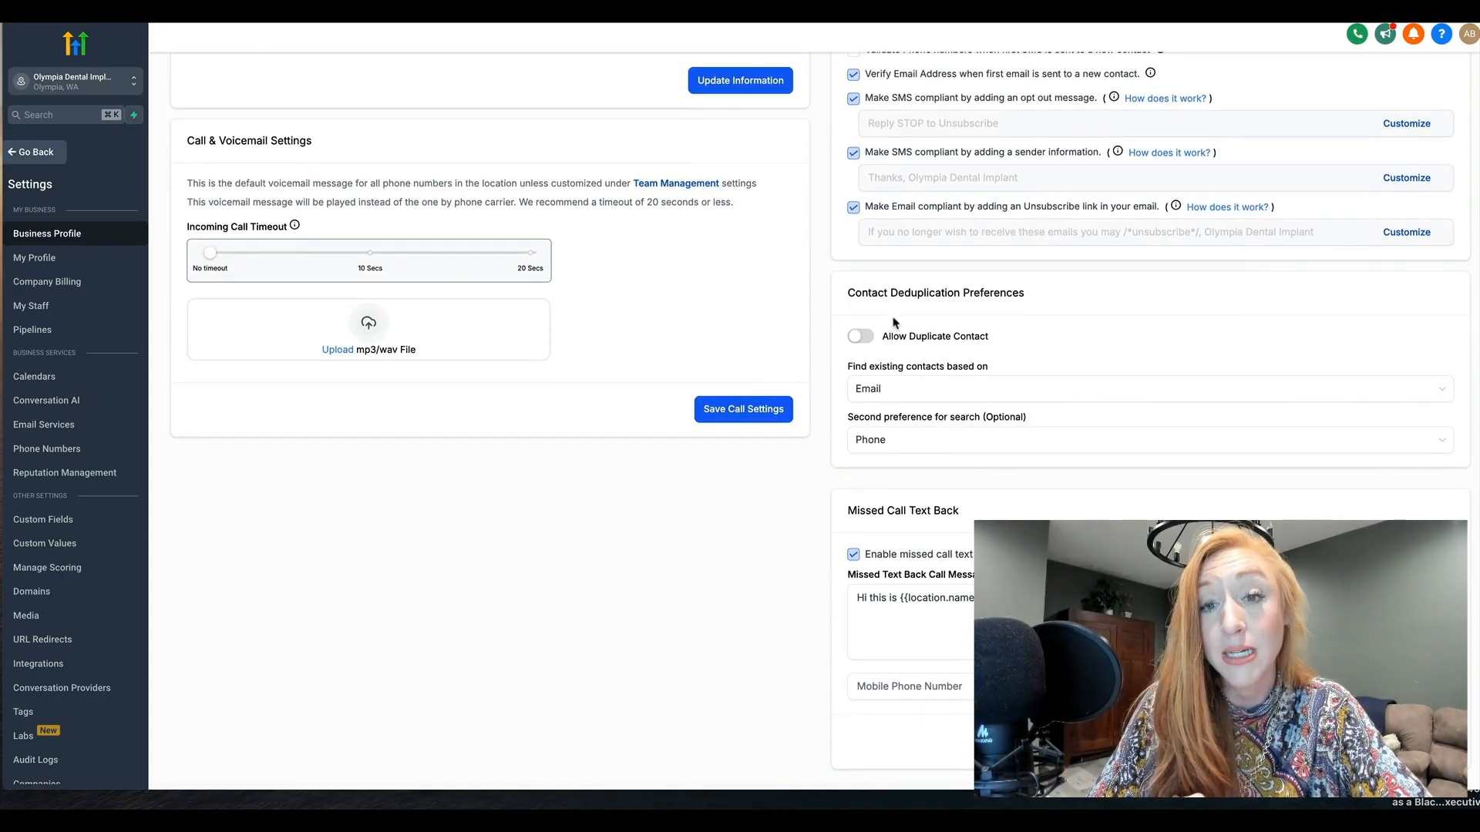
scroll(892, 321, "down", 1)
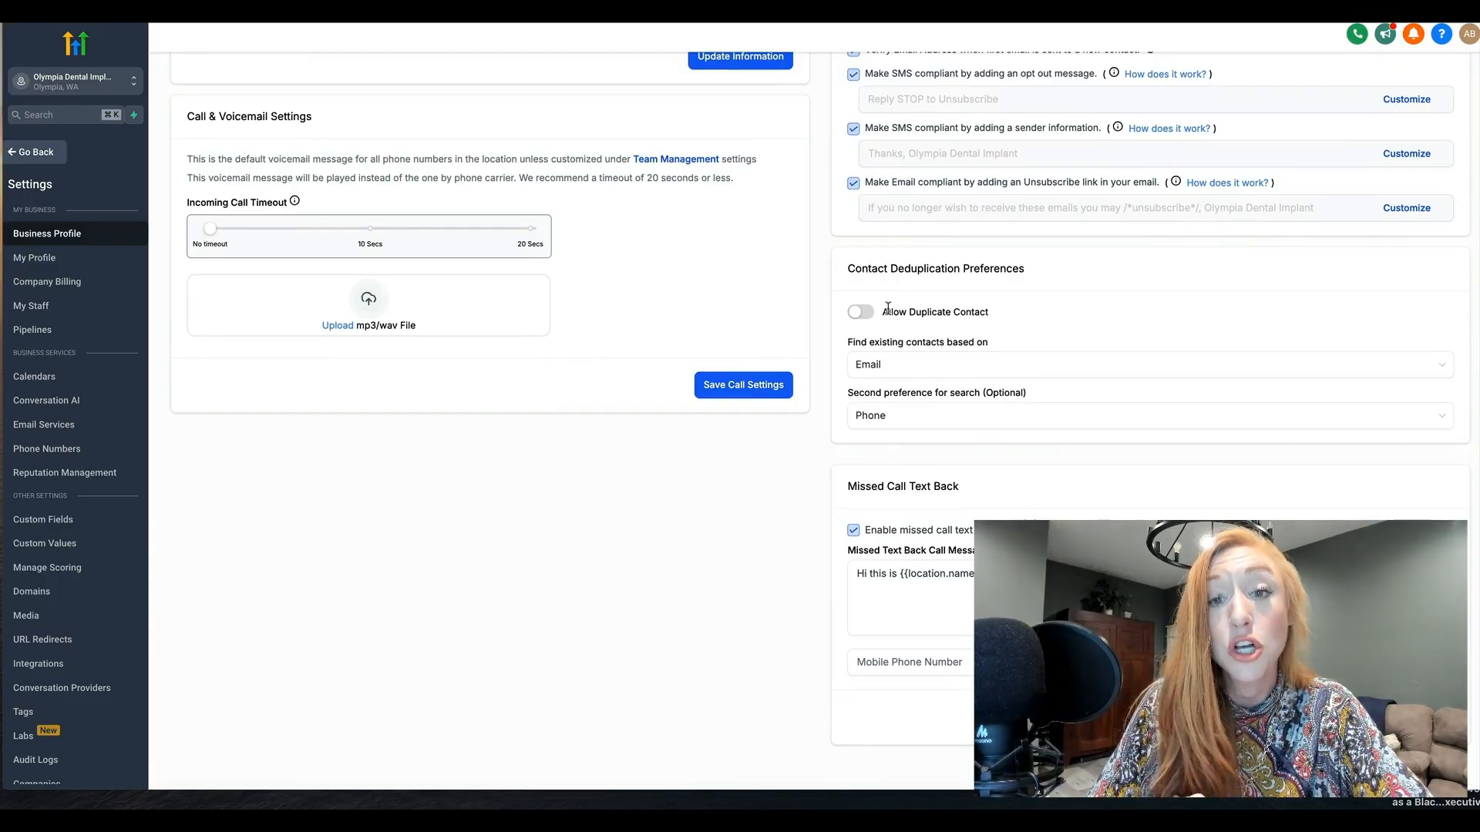
left_click_drag(879, 312, 990, 314)
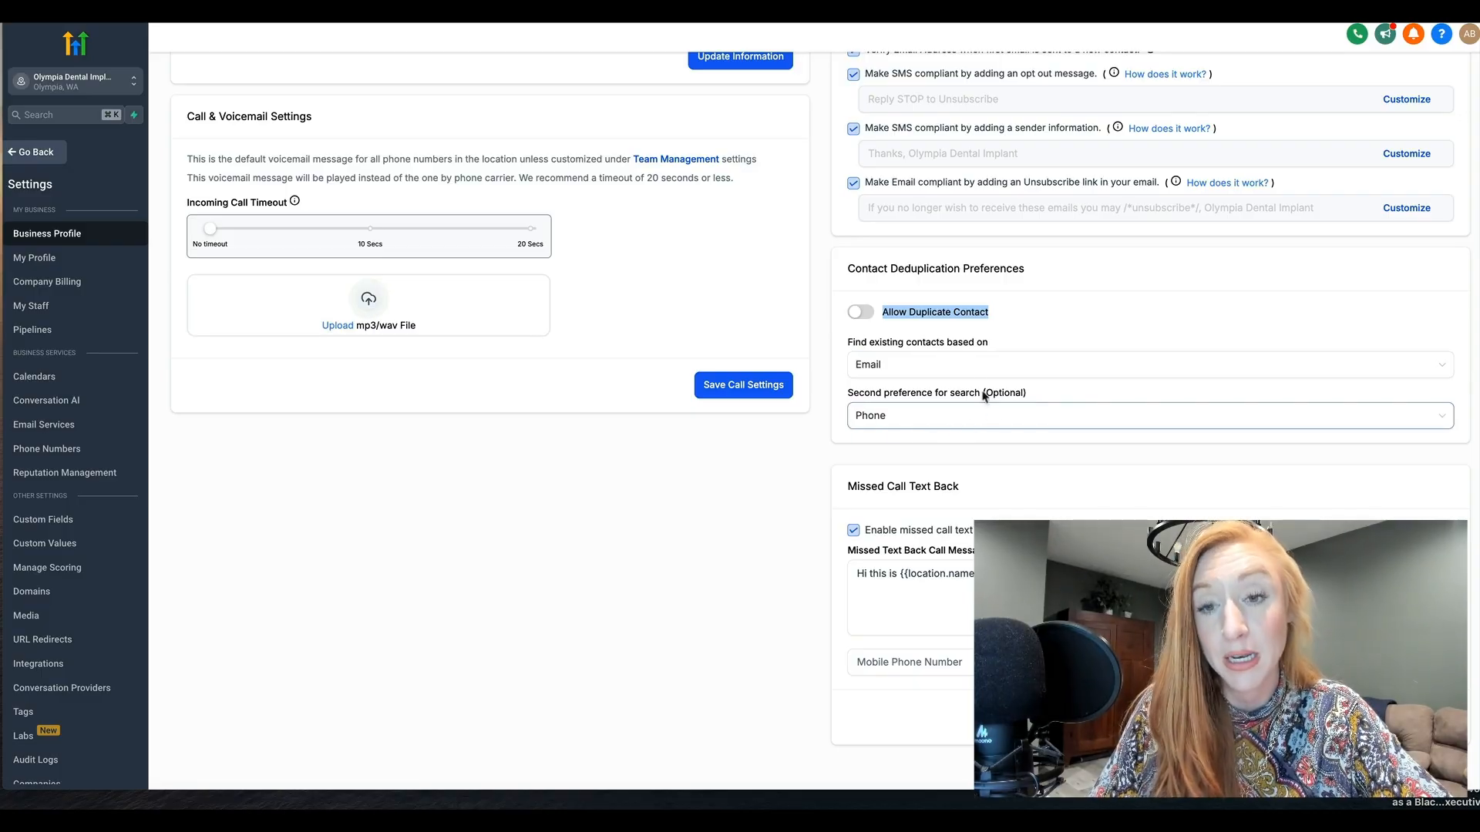
left_click(1014, 312)
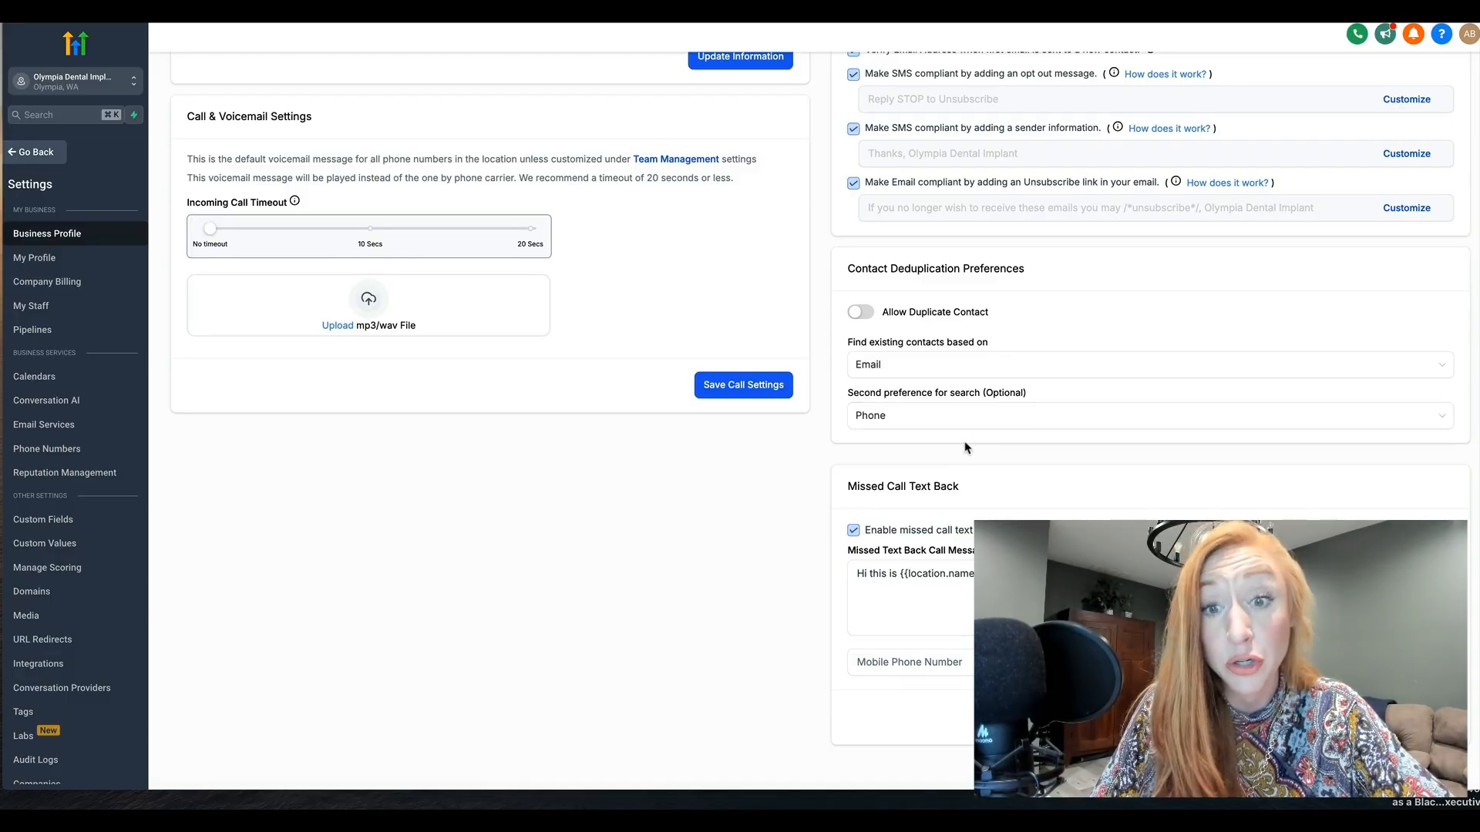
Set contact deduplication to find existing contacts based on Phone, with Email as the second search preference
left_click(888, 370)
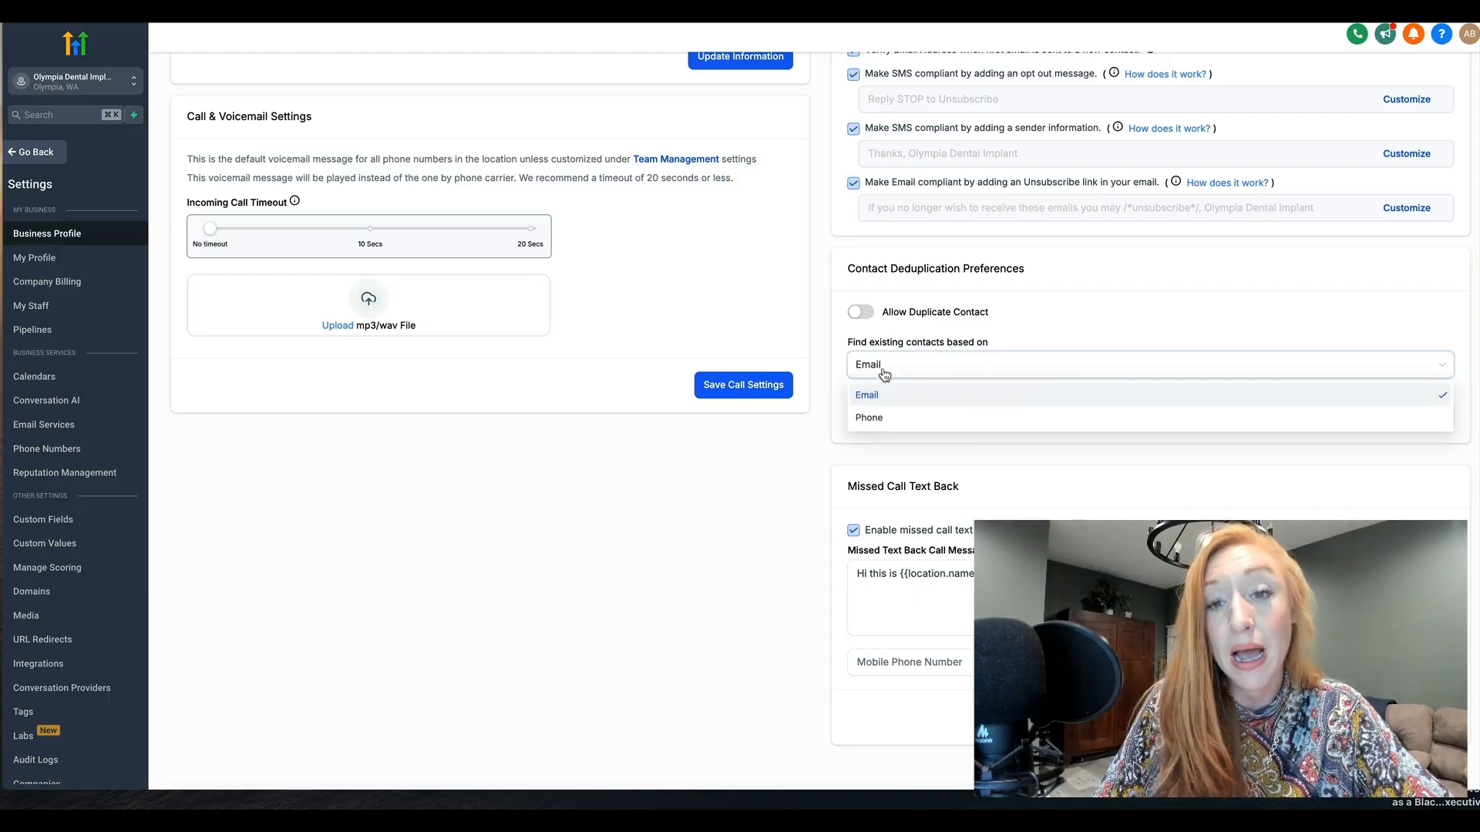
left_click(880, 419)
left_click(883, 416)
left_click(879, 447)
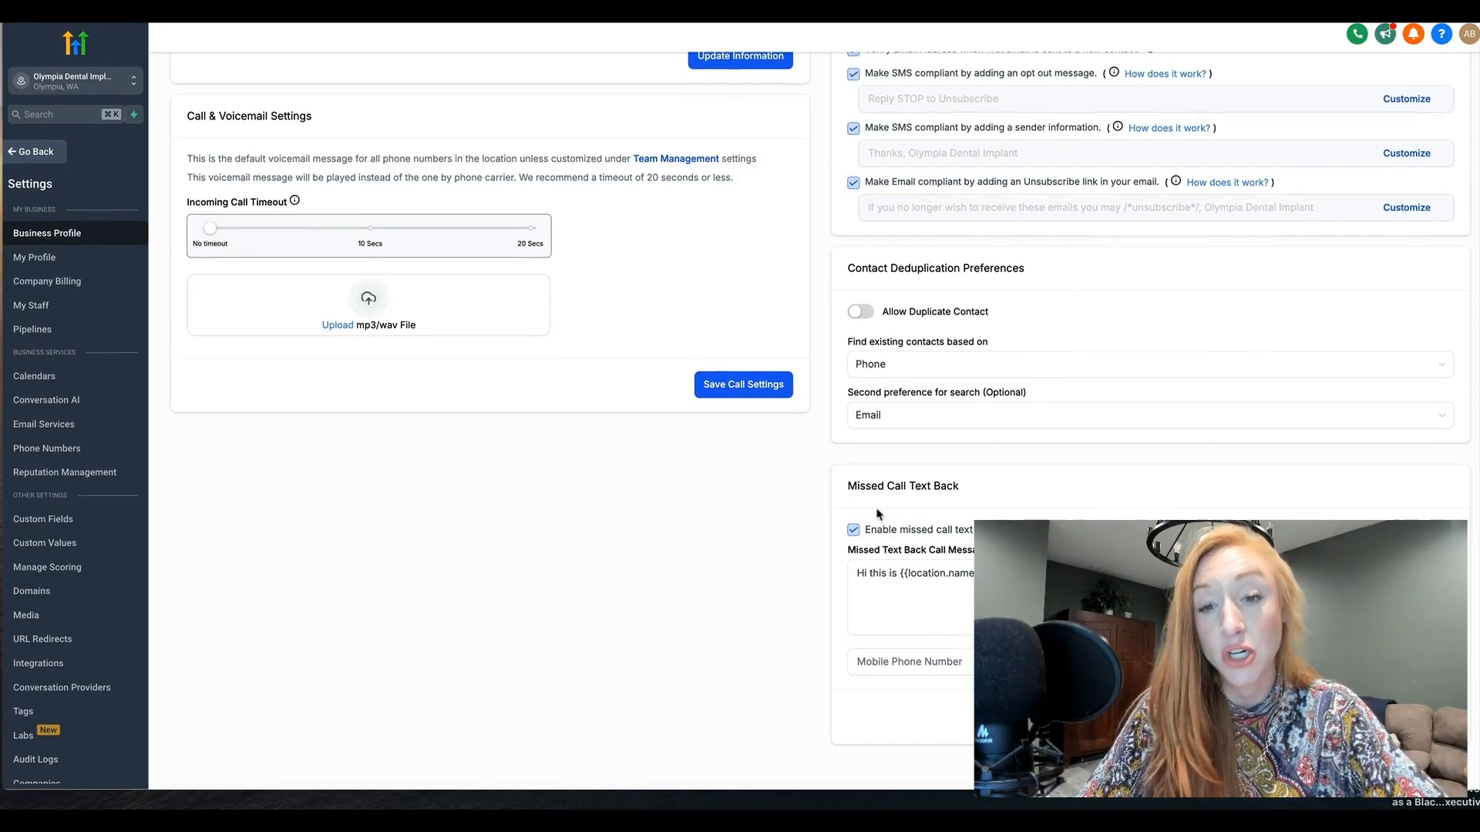
Review the Missed Call Text Back message and the Call & Voicemail settings, and open the My Profile settings
left_click(863, 593)
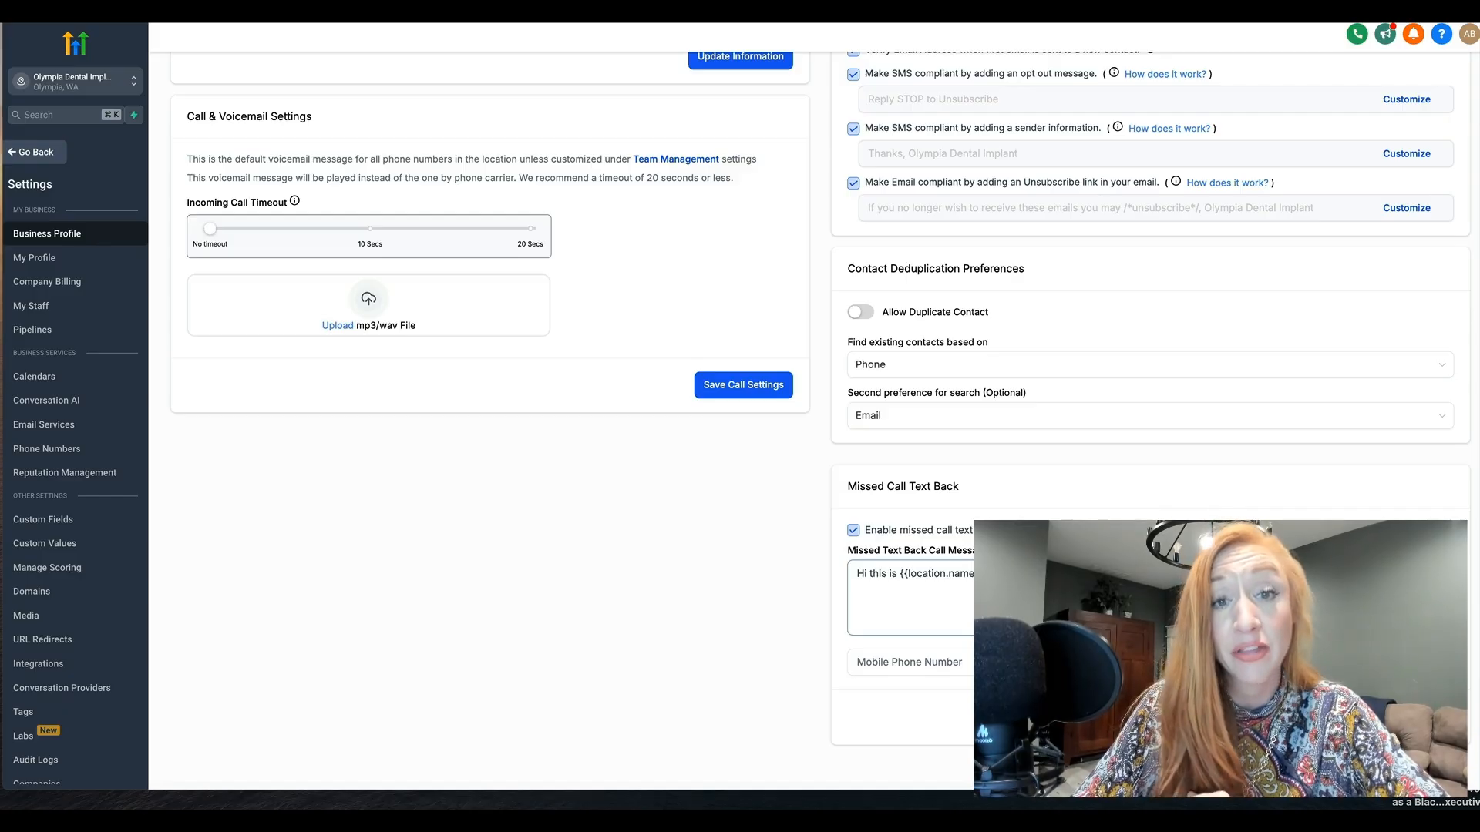
scroll(1042, 440, "up", 3)
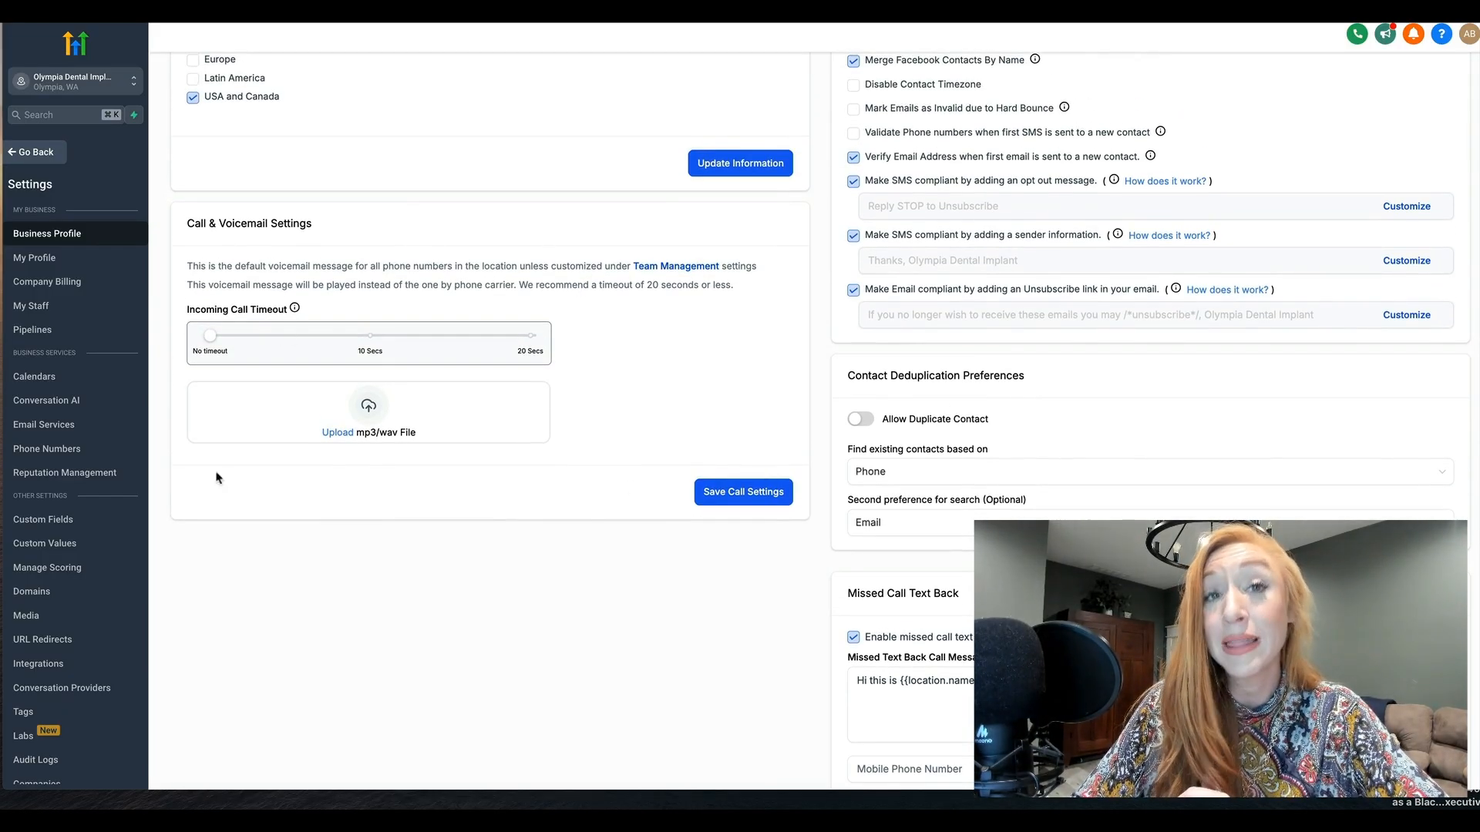
scroll(387, 325, "up", 2)
scroll(387, 324, "up", 2)
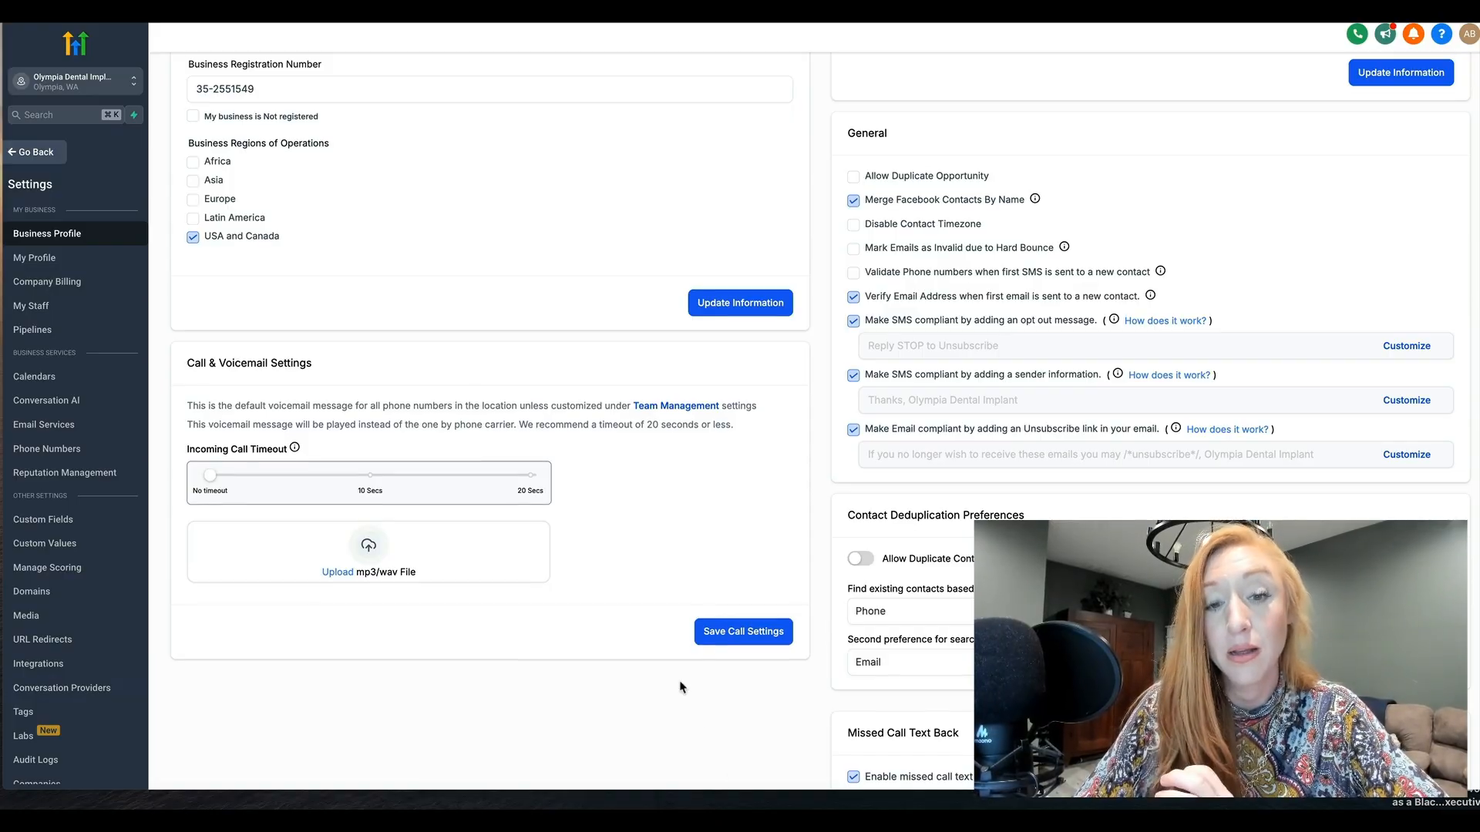
scroll(682, 447, "up", 8)
scroll(682, 447, "up", 5)
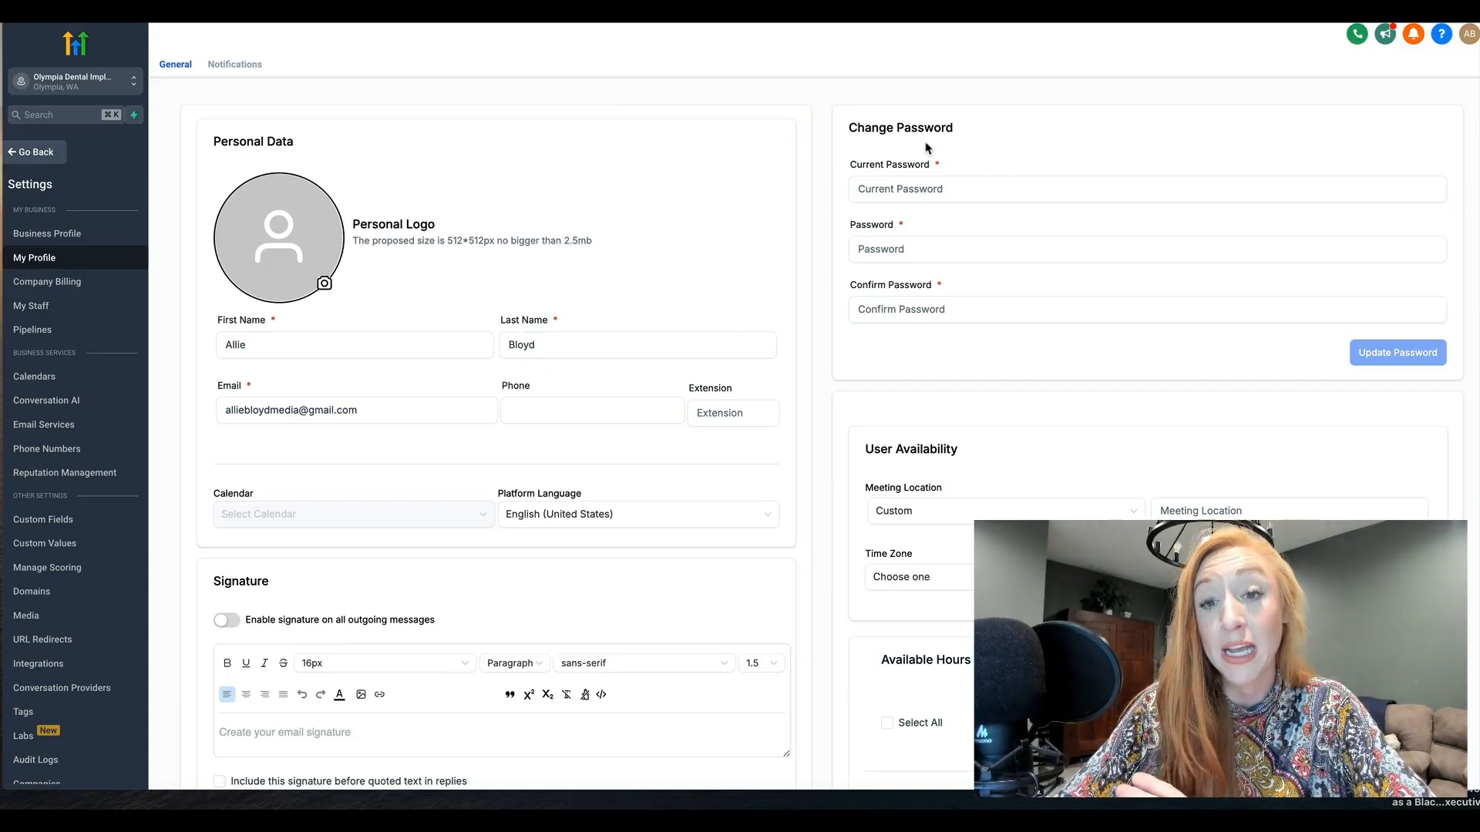
Review the personal data, email signature, app integration and two-way email sync sections of My Profile
scroll(947, 379, "down", 3)
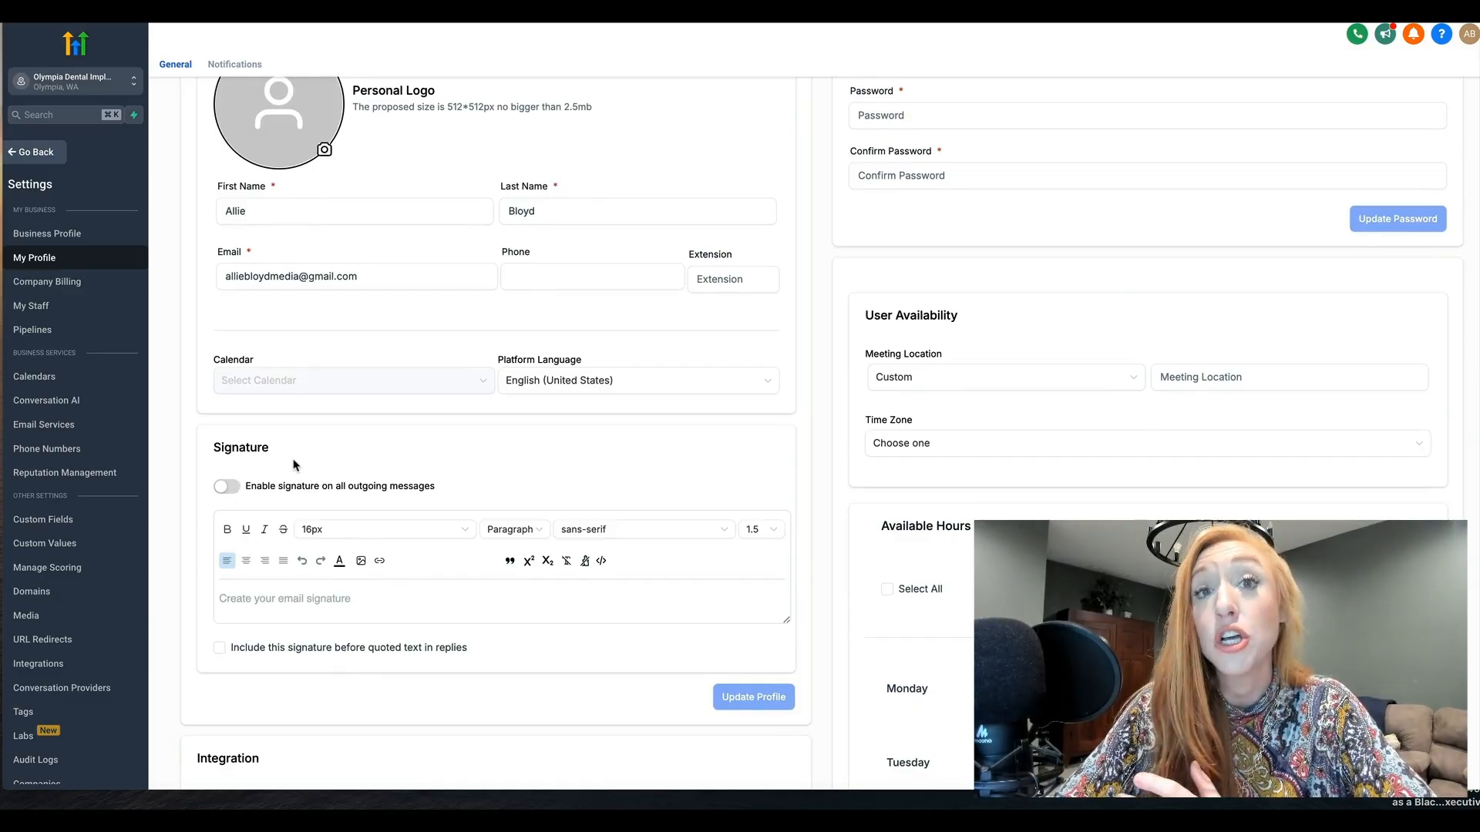
scroll(293, 464, "down", 1)
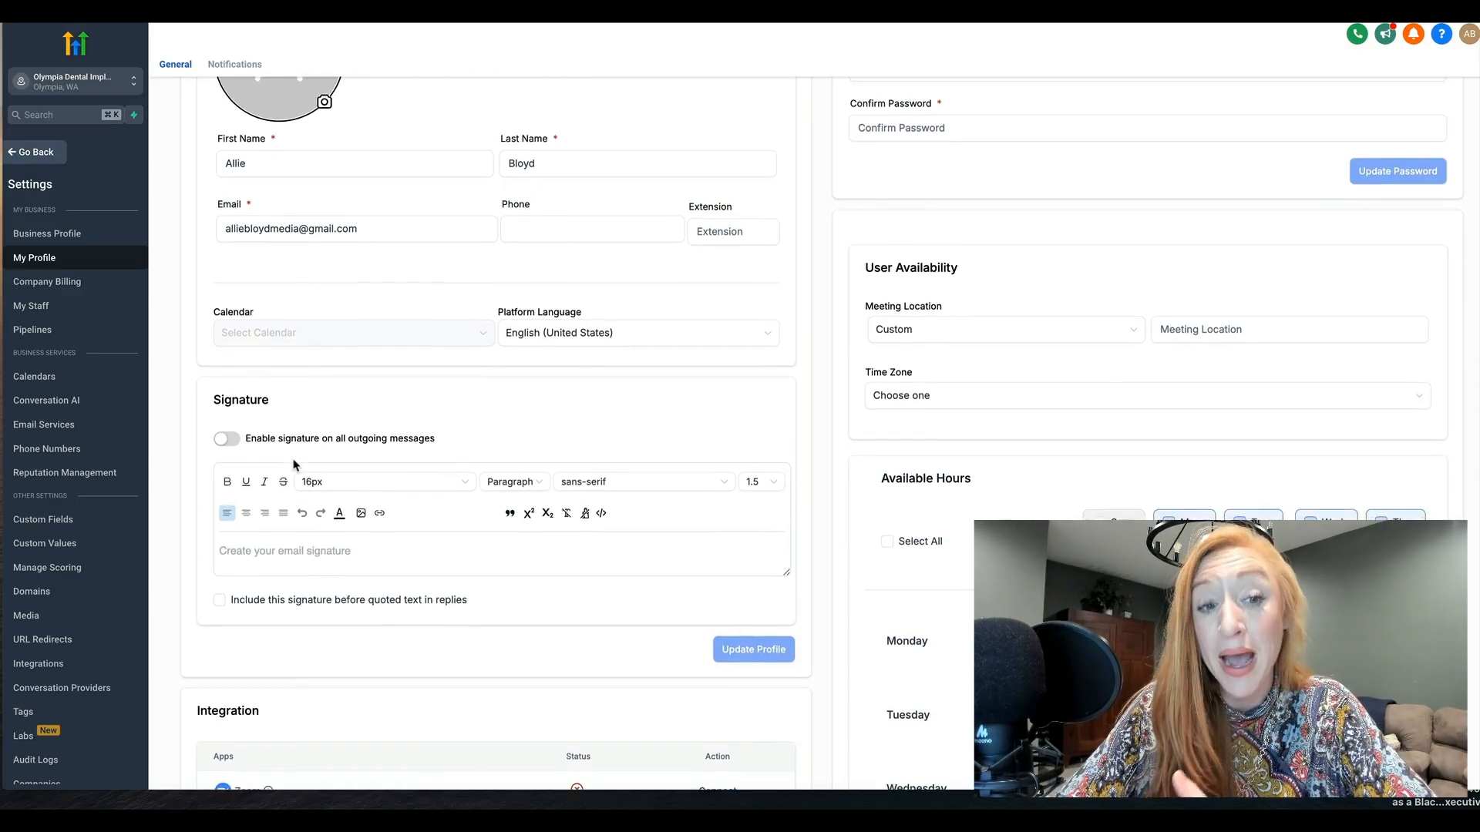
left_click(266, 543)
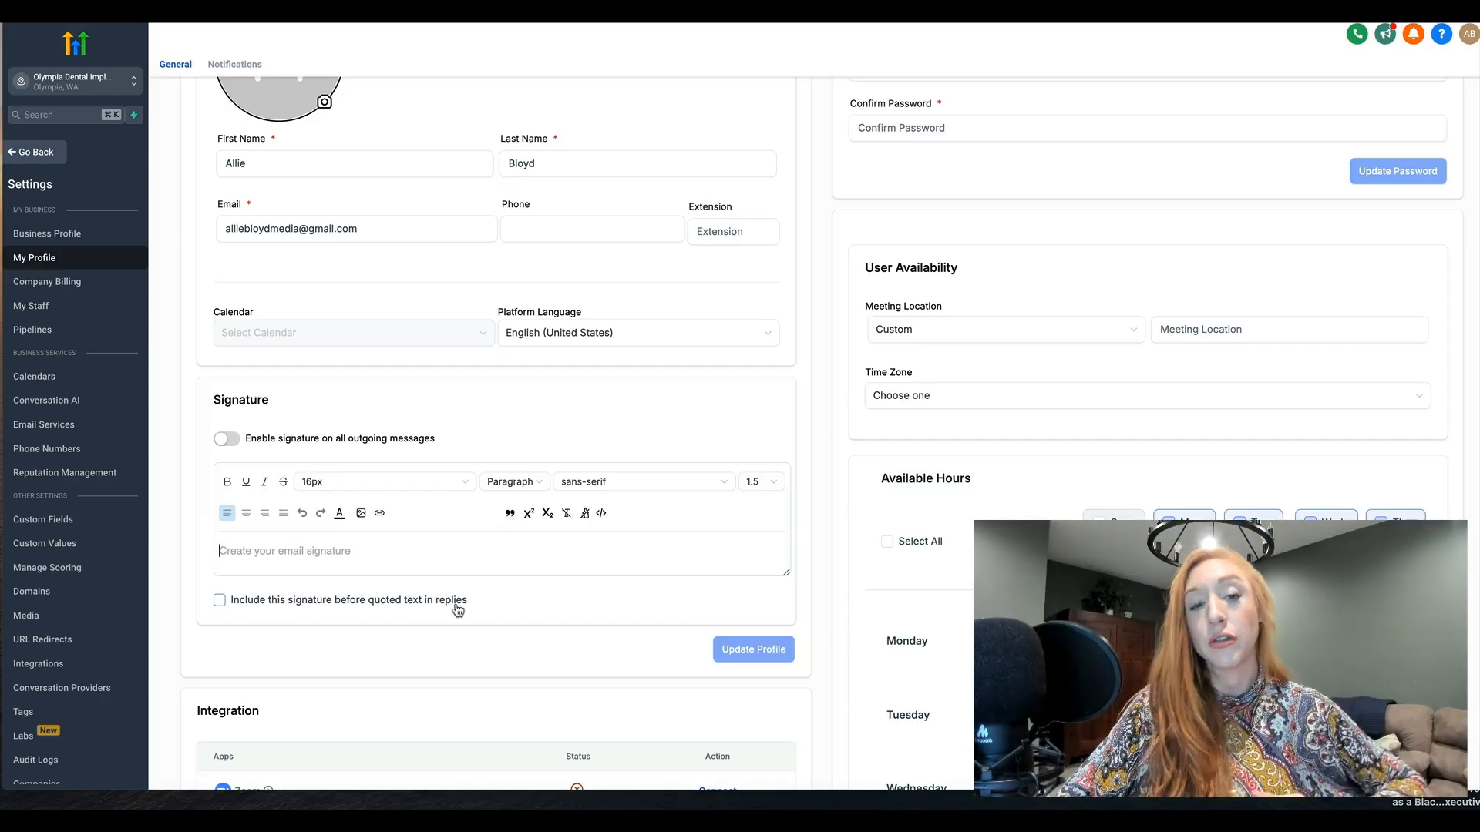
scroll(455, 611, "down", 2)
scroll(458, 610, "down", 3)
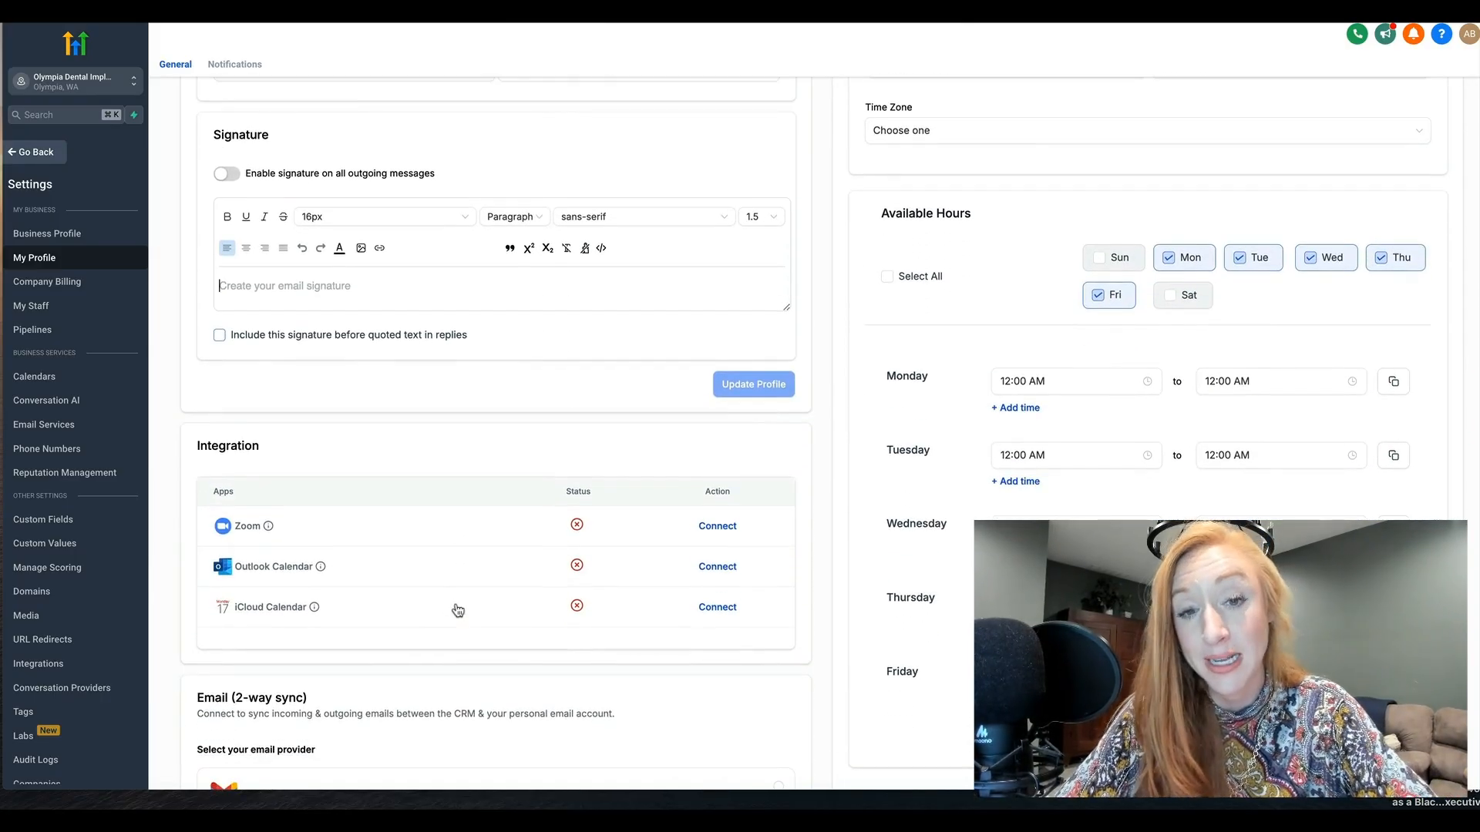
scroll(455, 609, "down", 4)
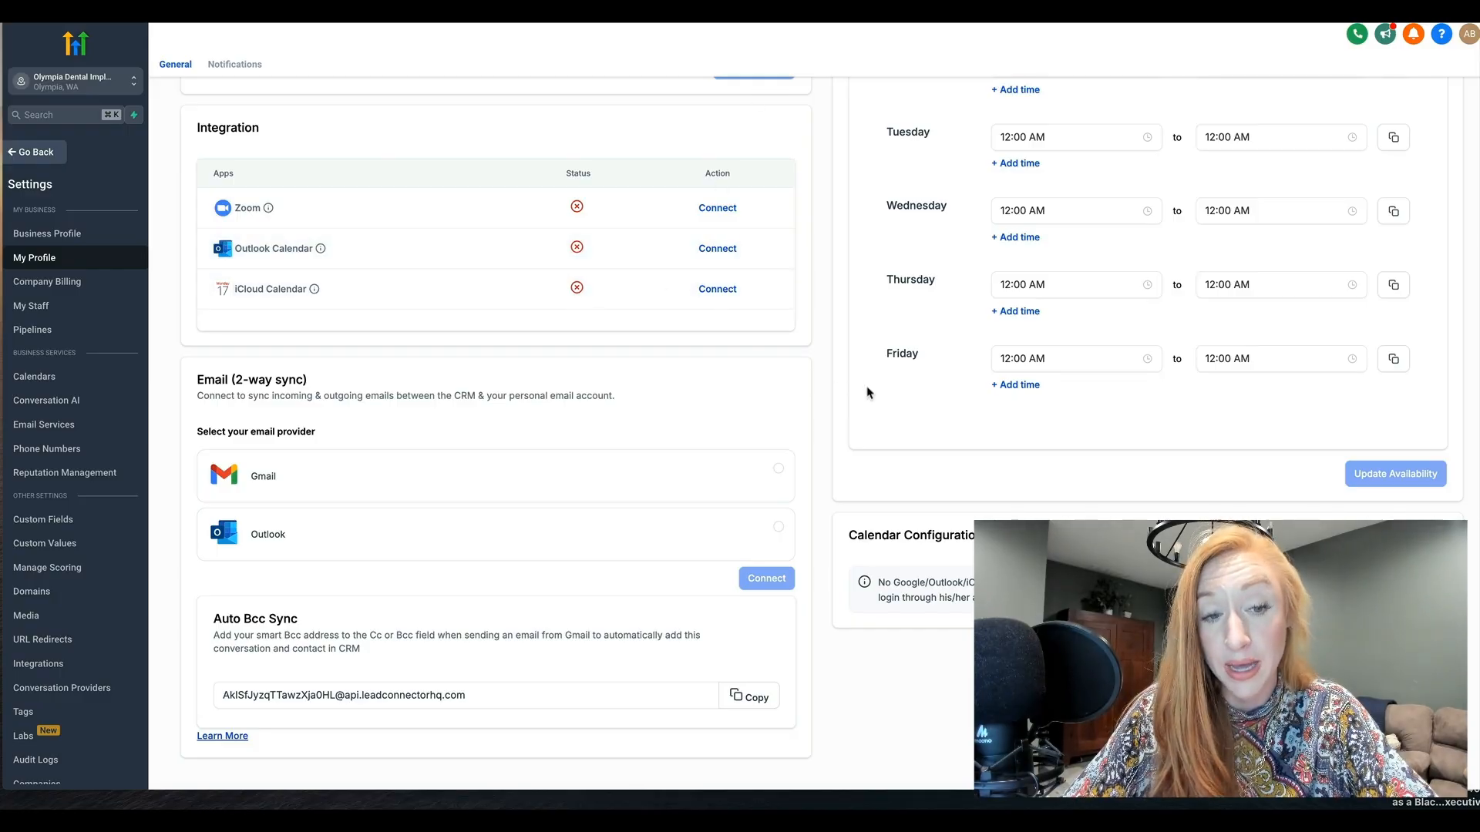
scroll(870, 394, "down", 1)
scroll(867, 393, "up", 10)
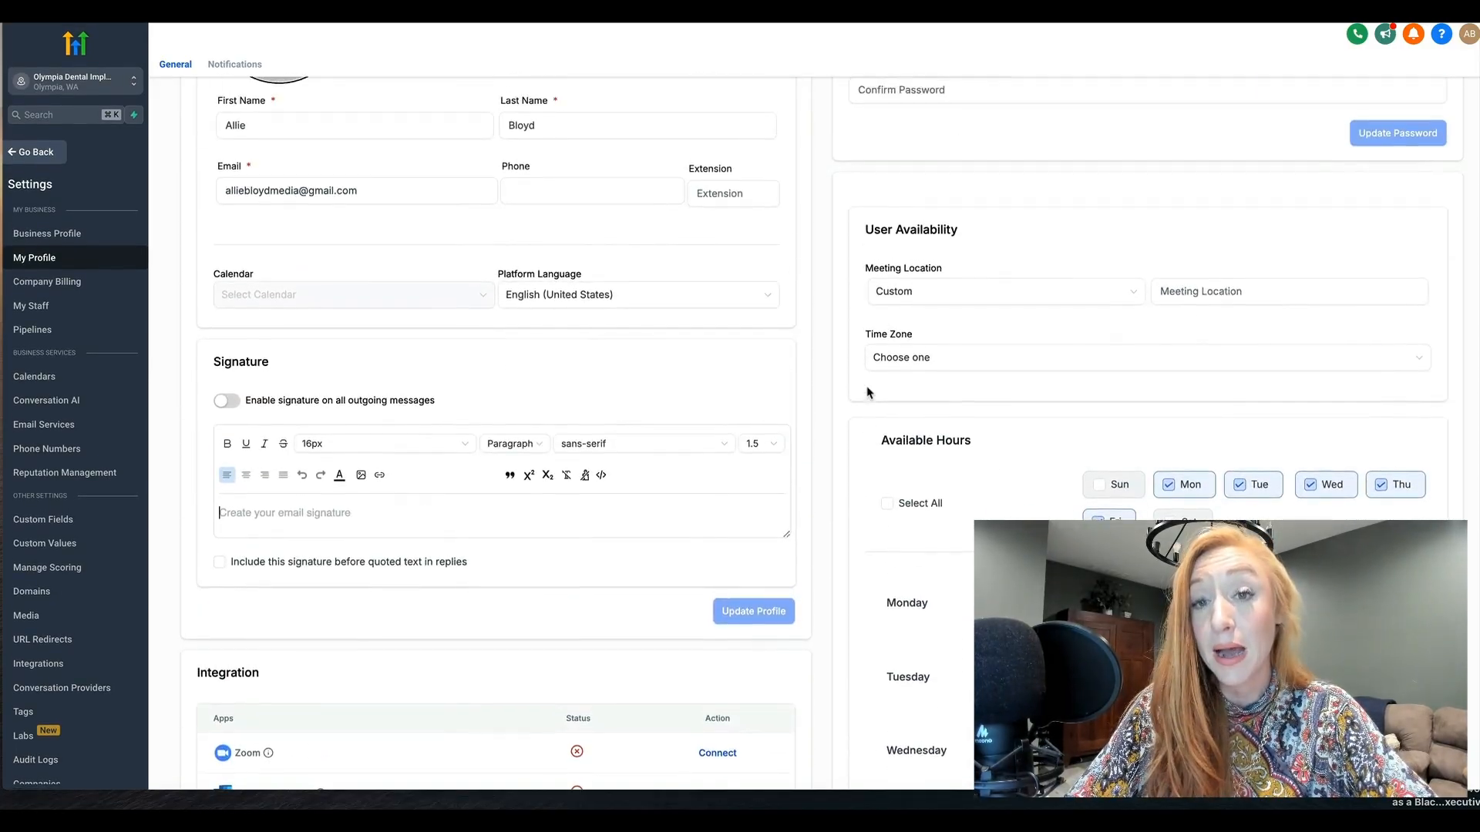
Examine the Meeting Location and Time Zone options under User Availability
scroll(867, 452, "down", 4)
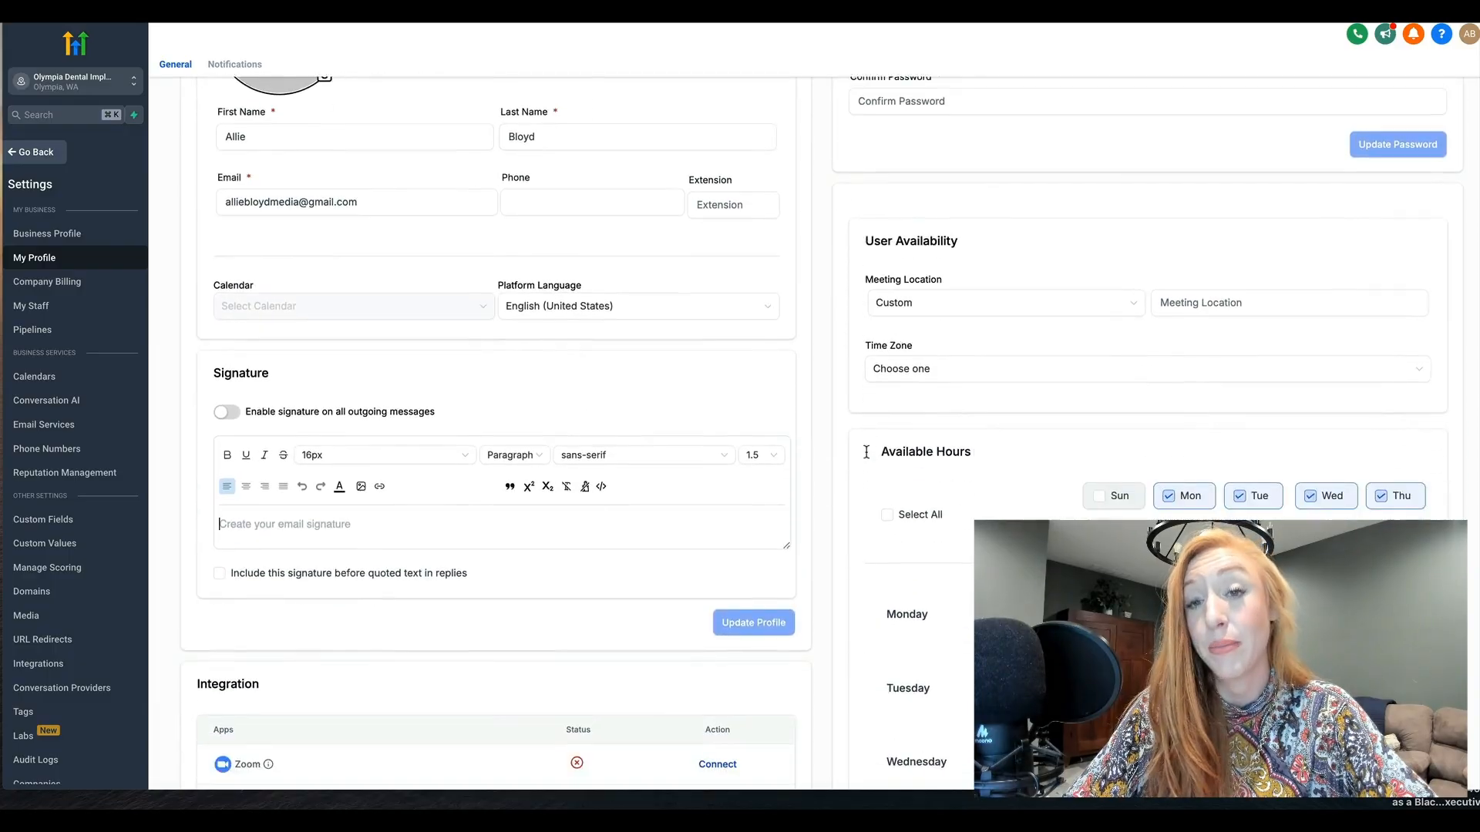
left_click(939, 209)
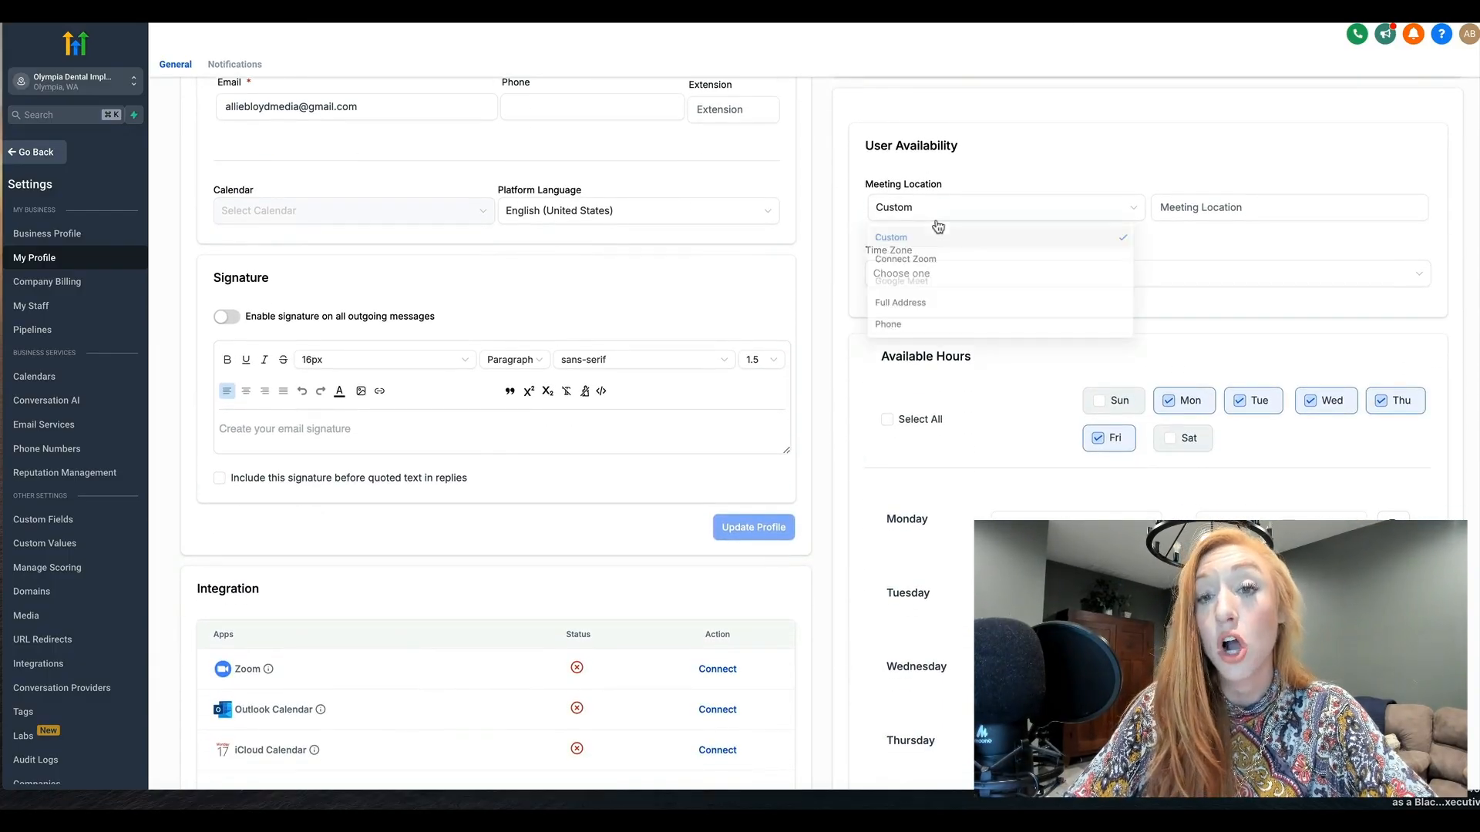
left_click(1024, 173)
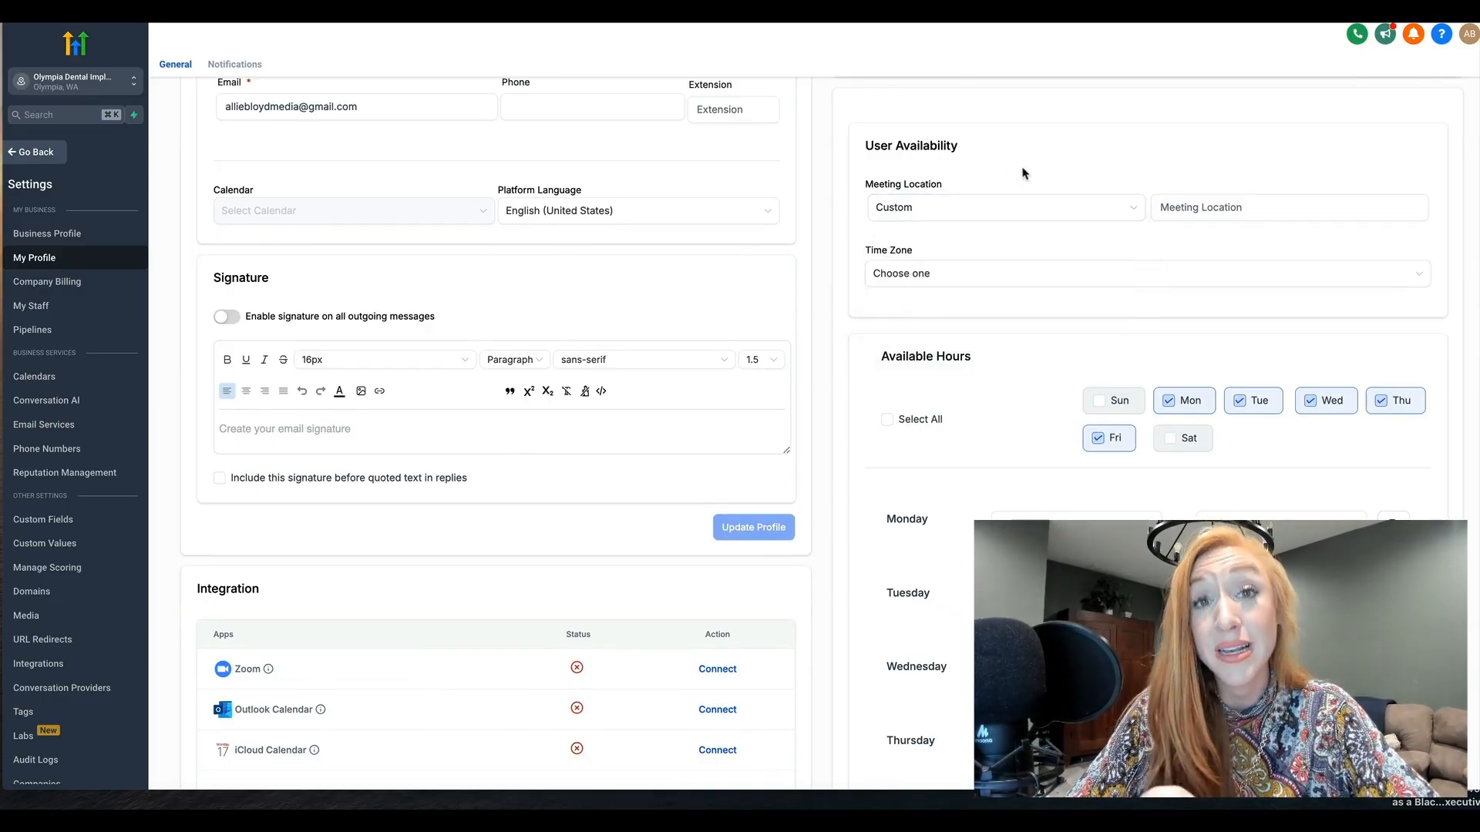
left_click(984, 204)
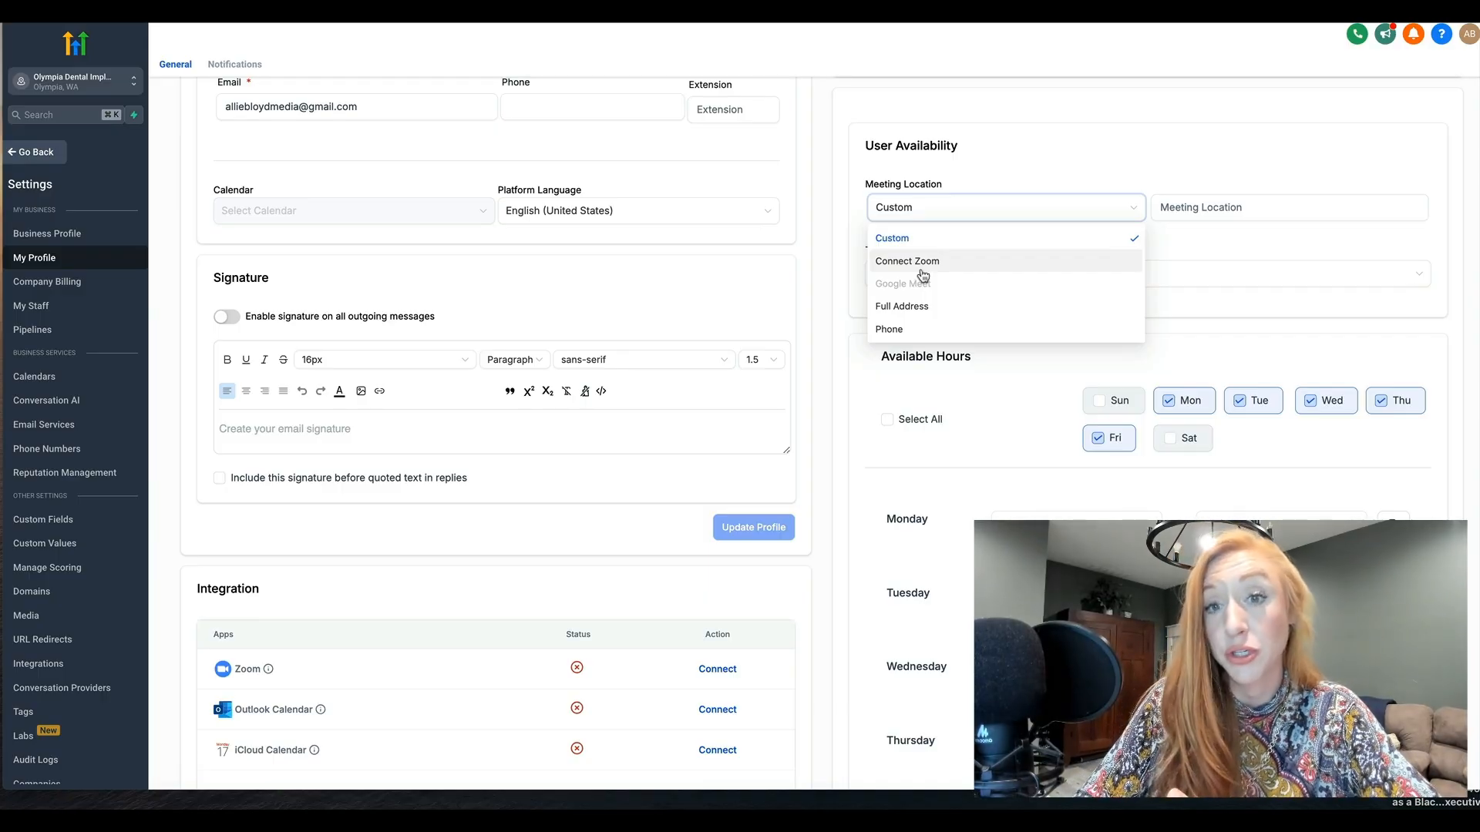
left_click(1078, 165)
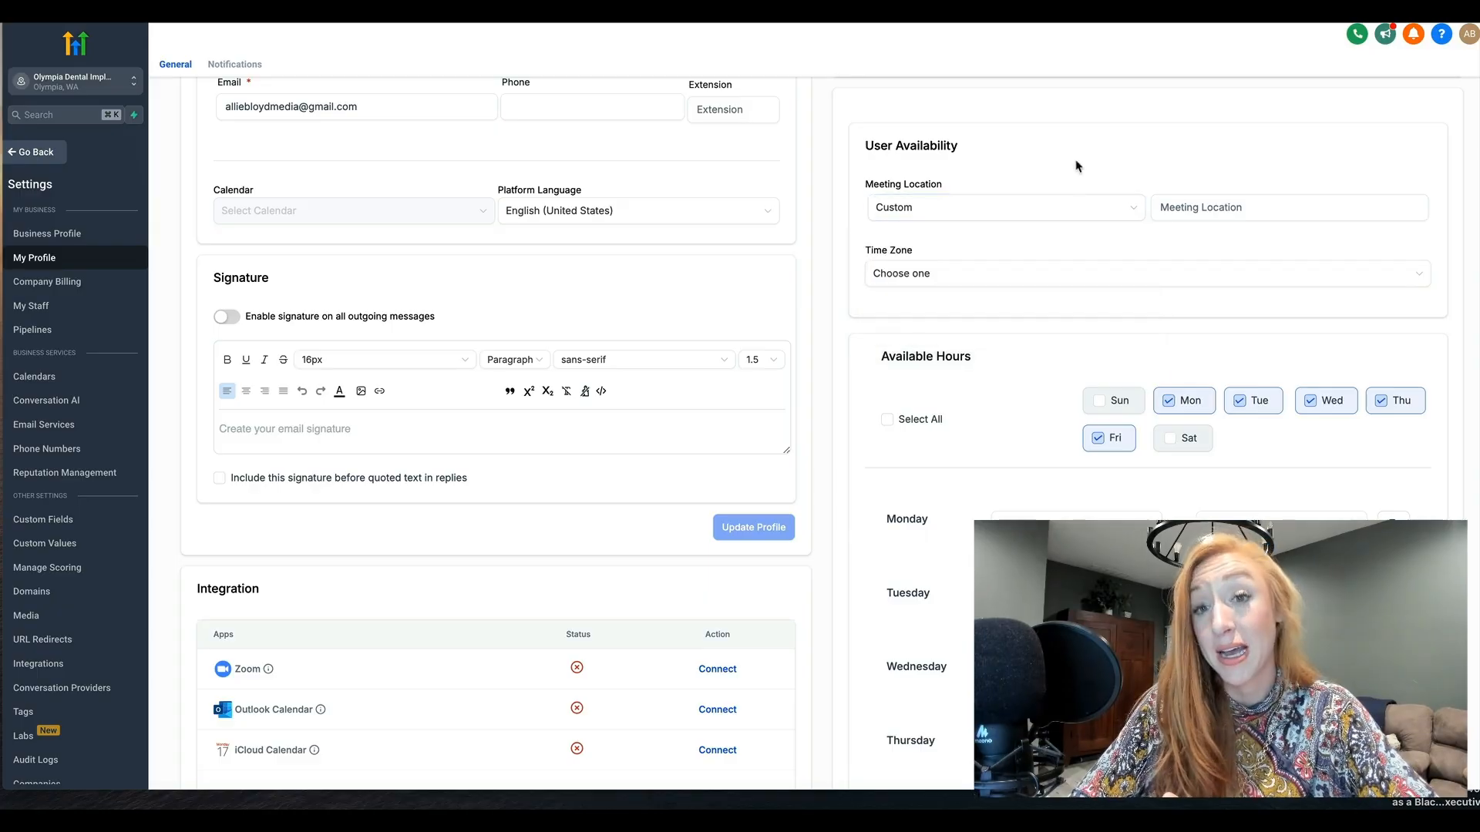
left_click(1196, 207)
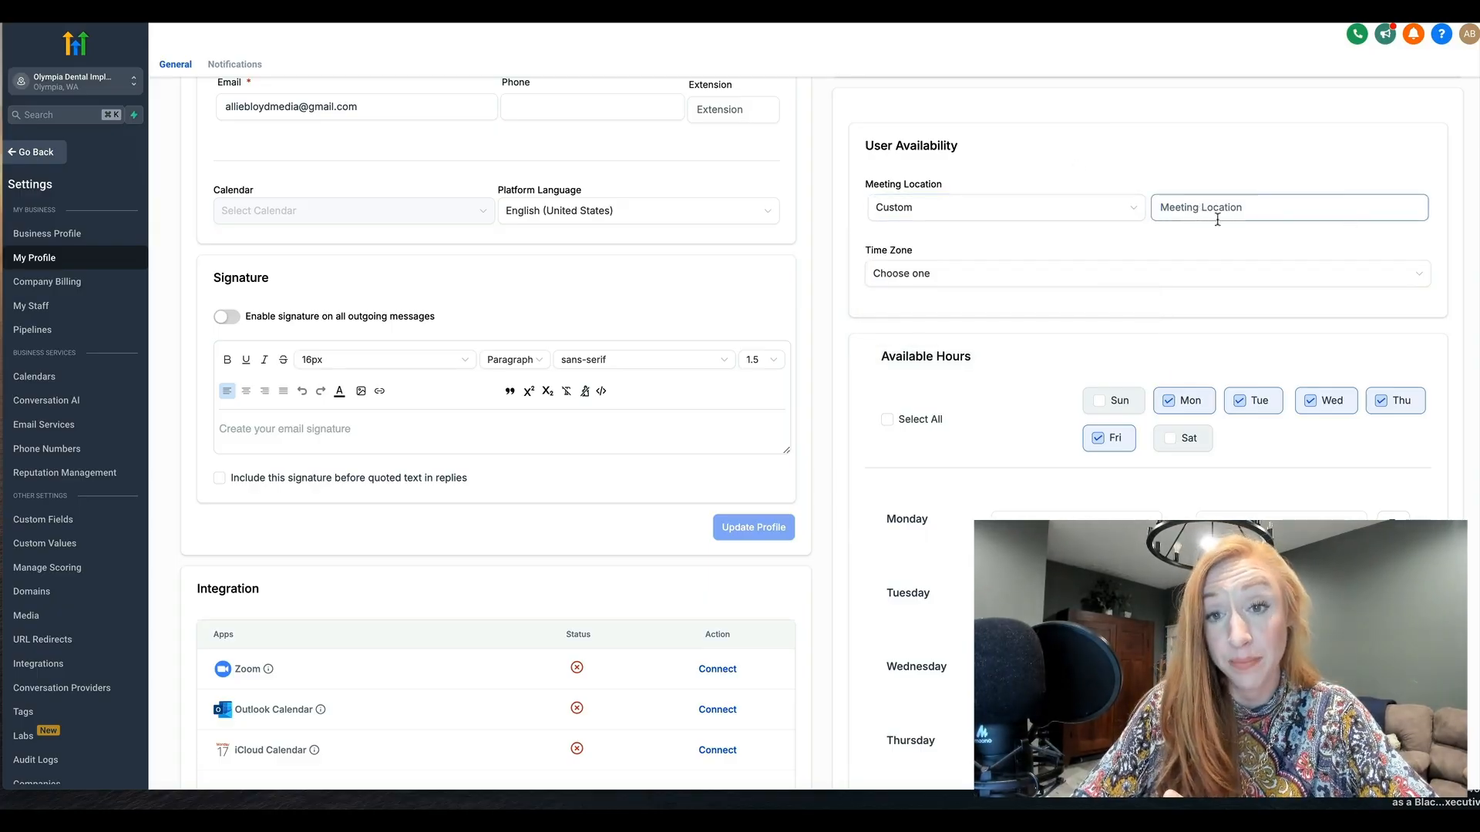
left_click(1002, 207)
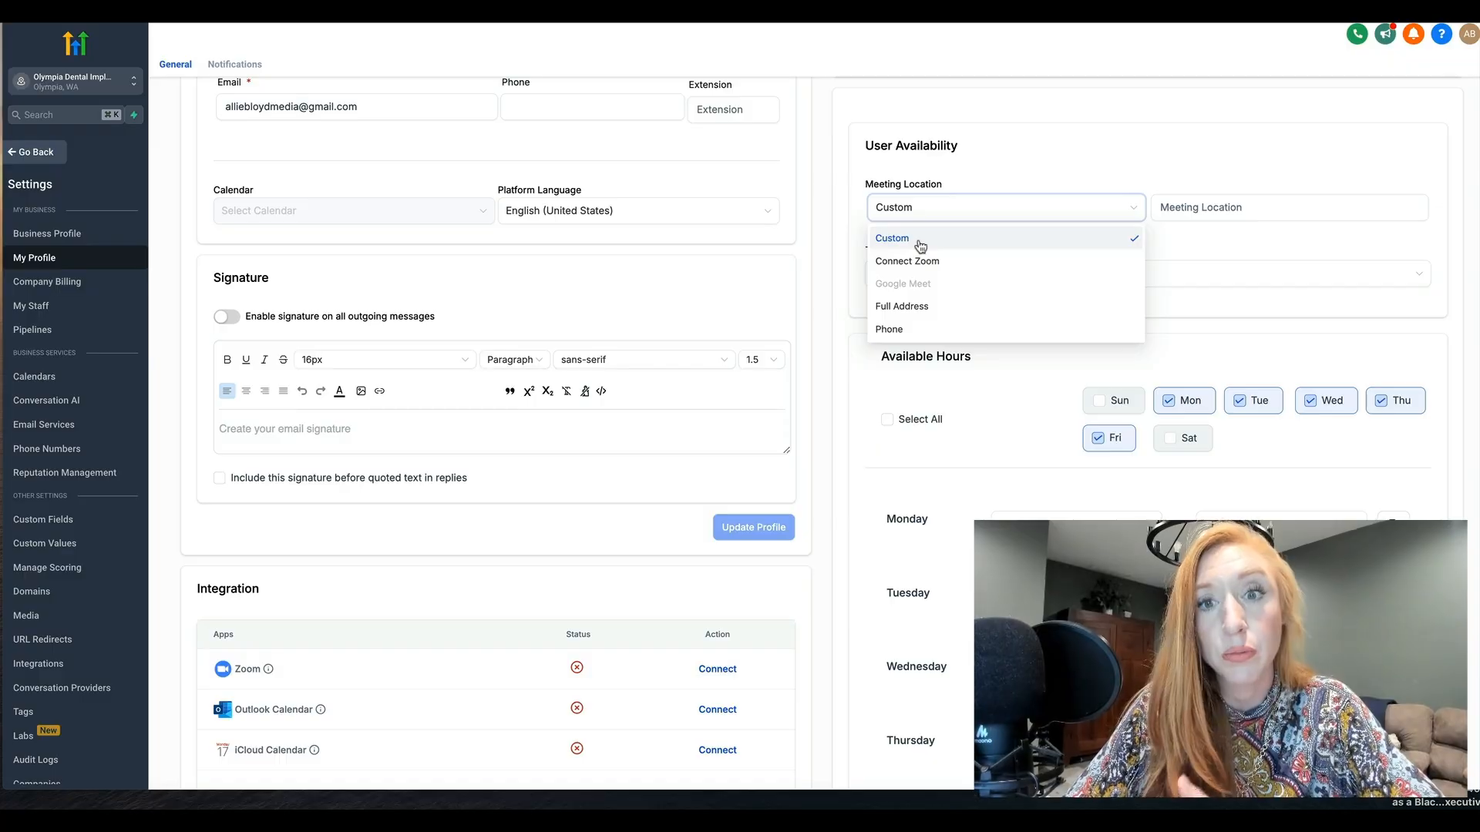
left_click(1018, 154)
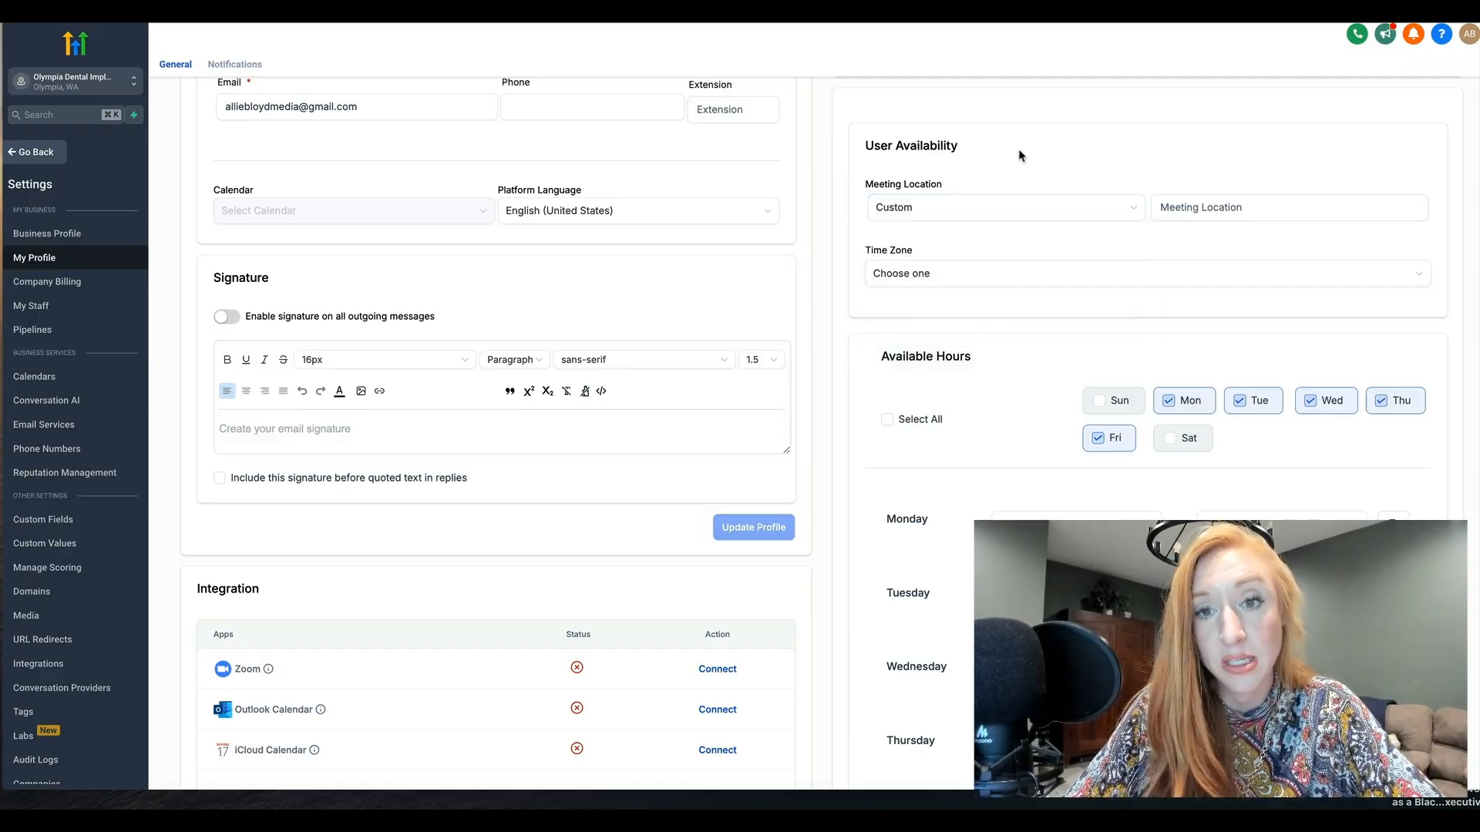
left_click(921, 274)
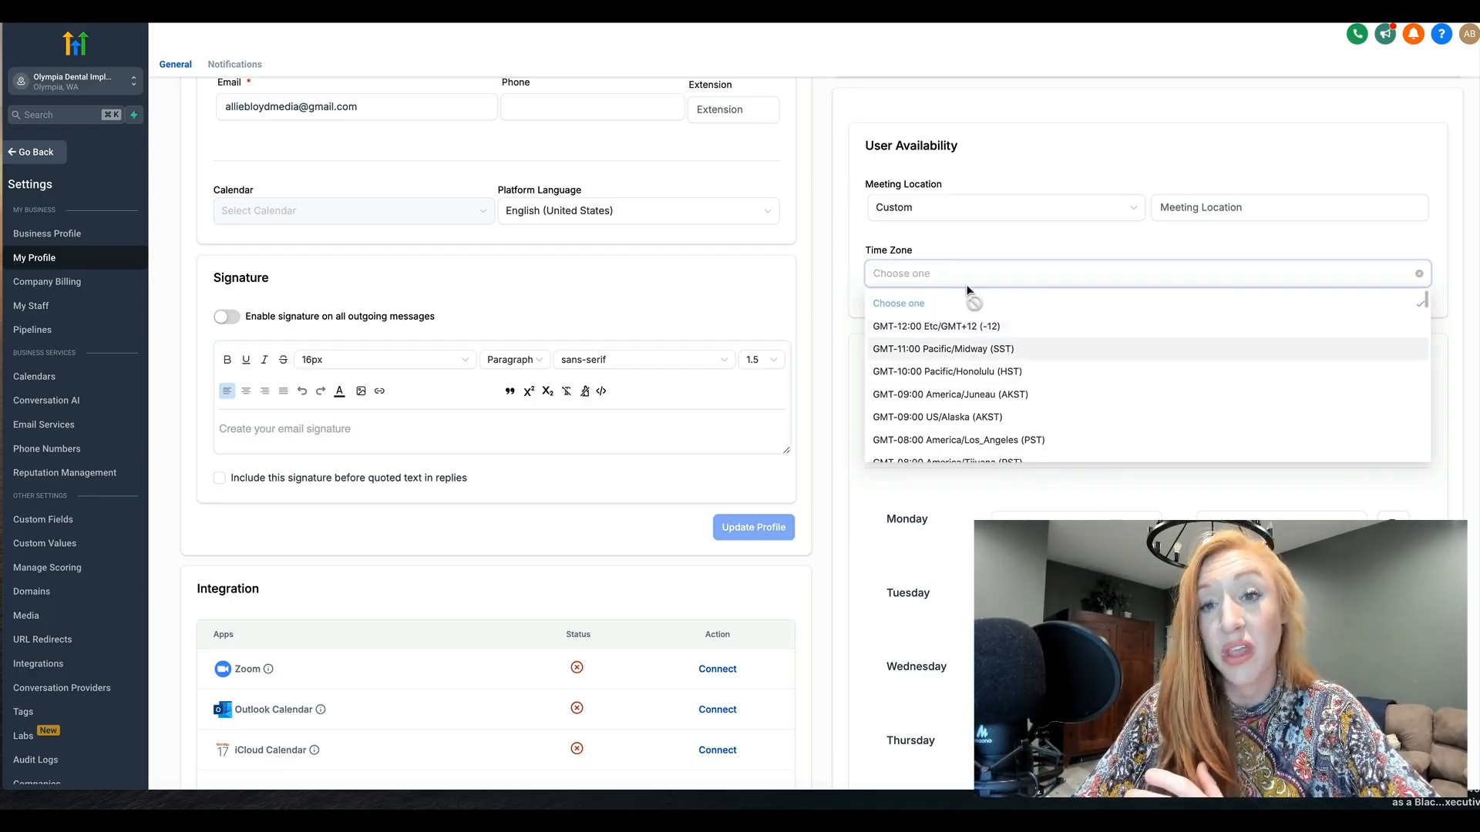
left_click(973, 244)
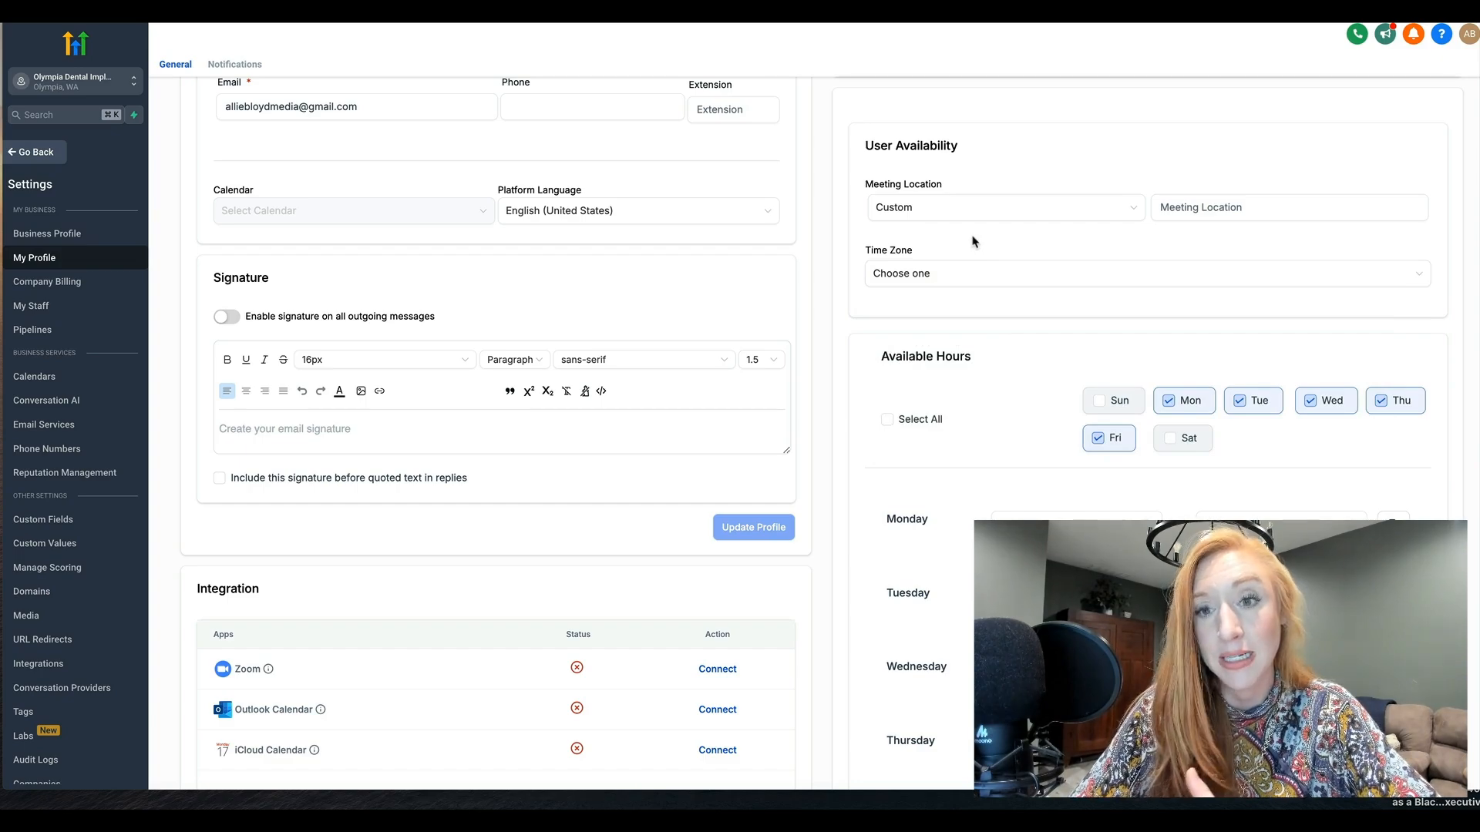
Review the weekday Available Hours, along with the calendar integrations and email provider choices in My Profile
scroll(1015, 331, "down", 3)
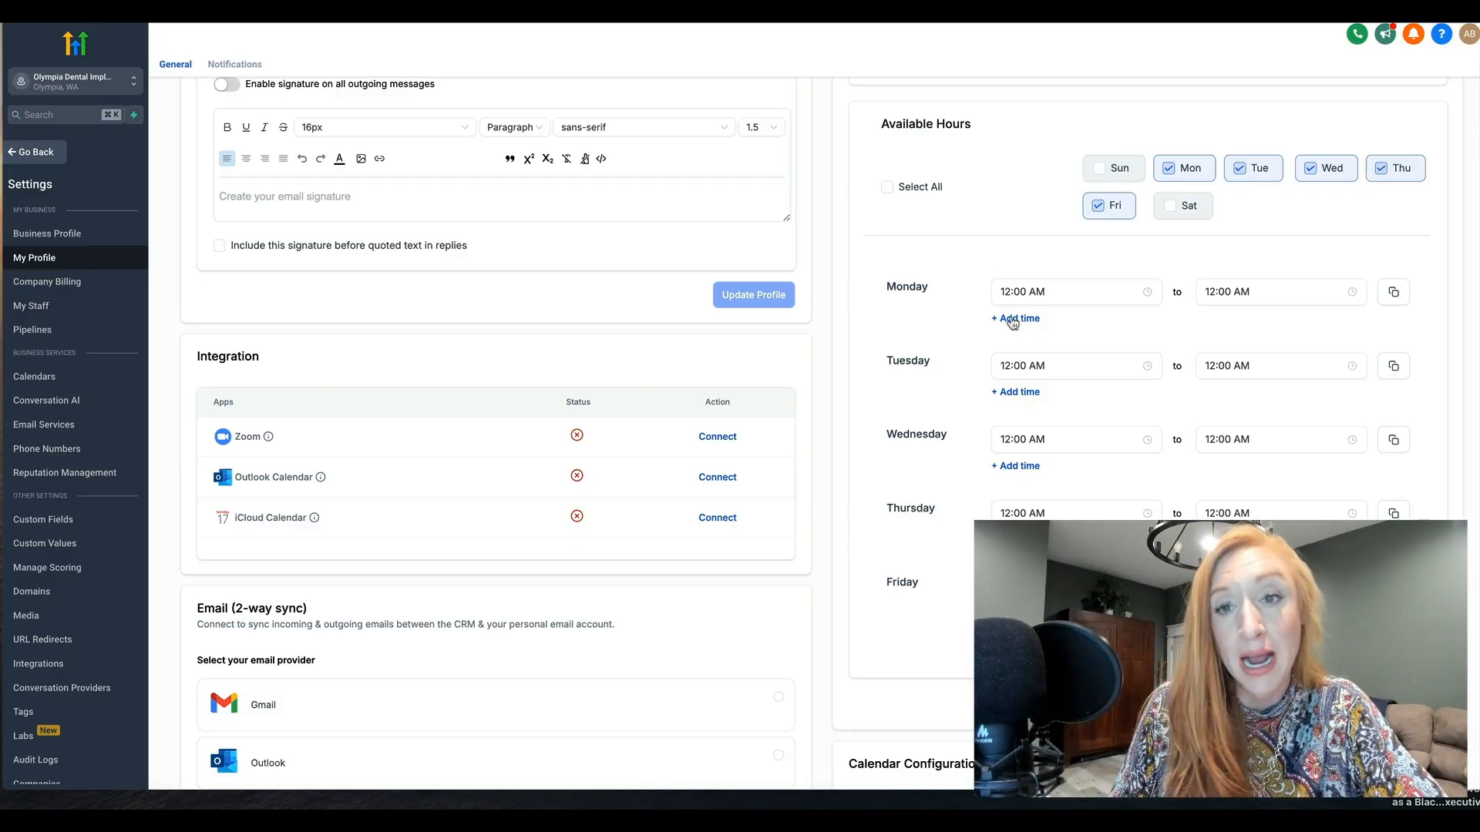
scroll(1012, 229, "down", 3)
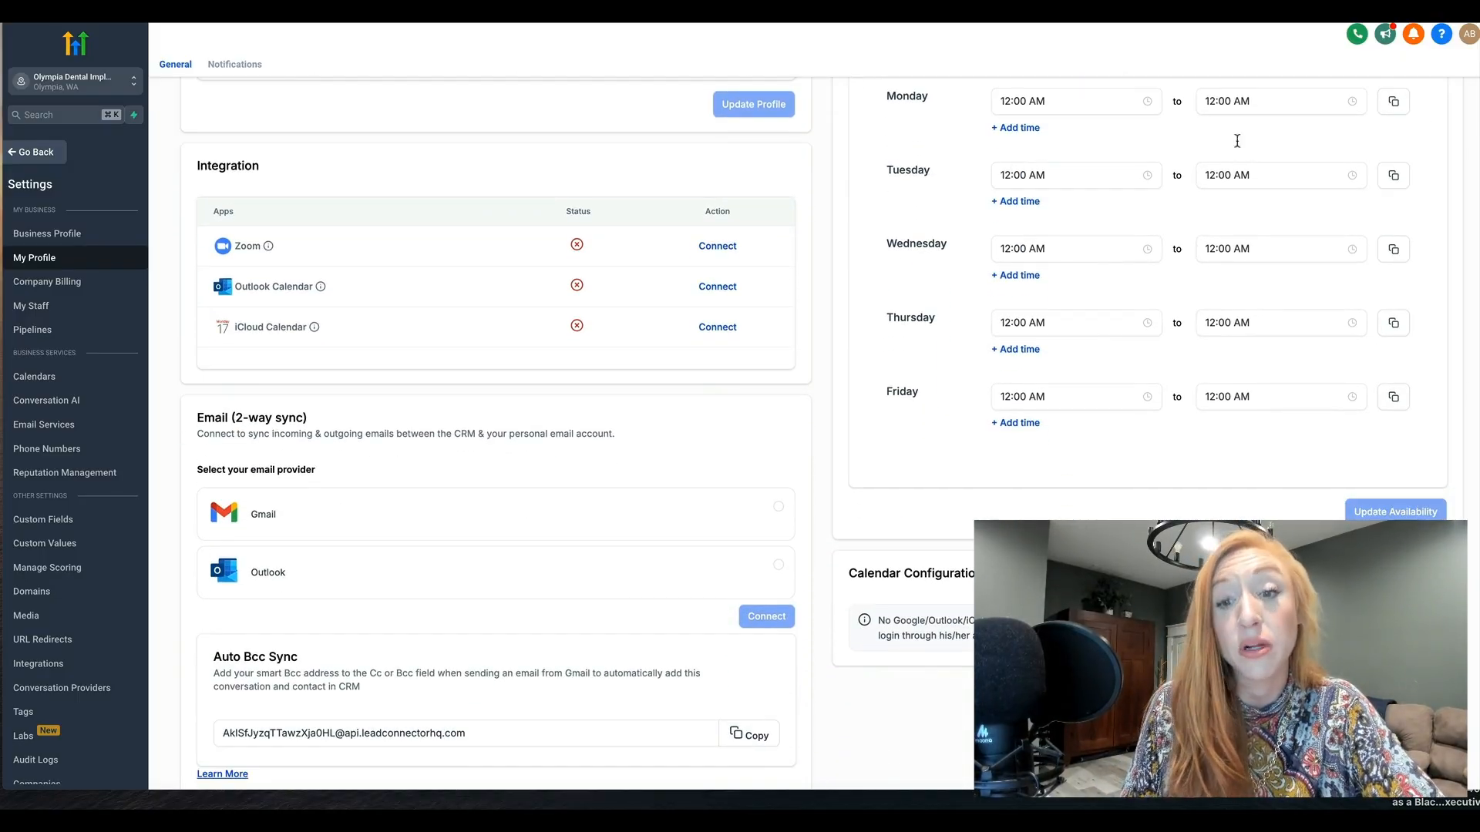
scroll(1067, 144, "down", 1)
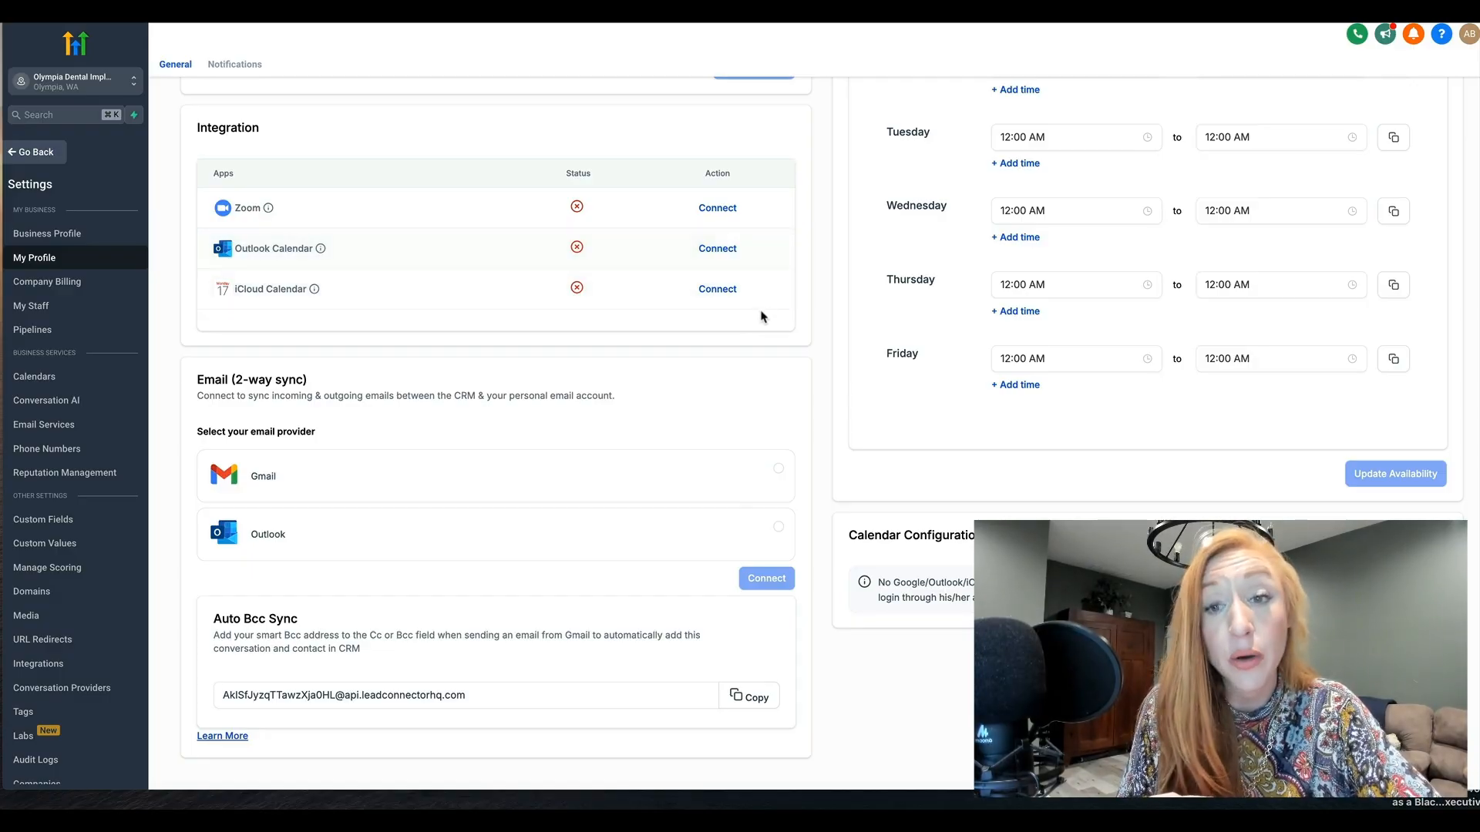
scroll(760, 312, "up", 2)
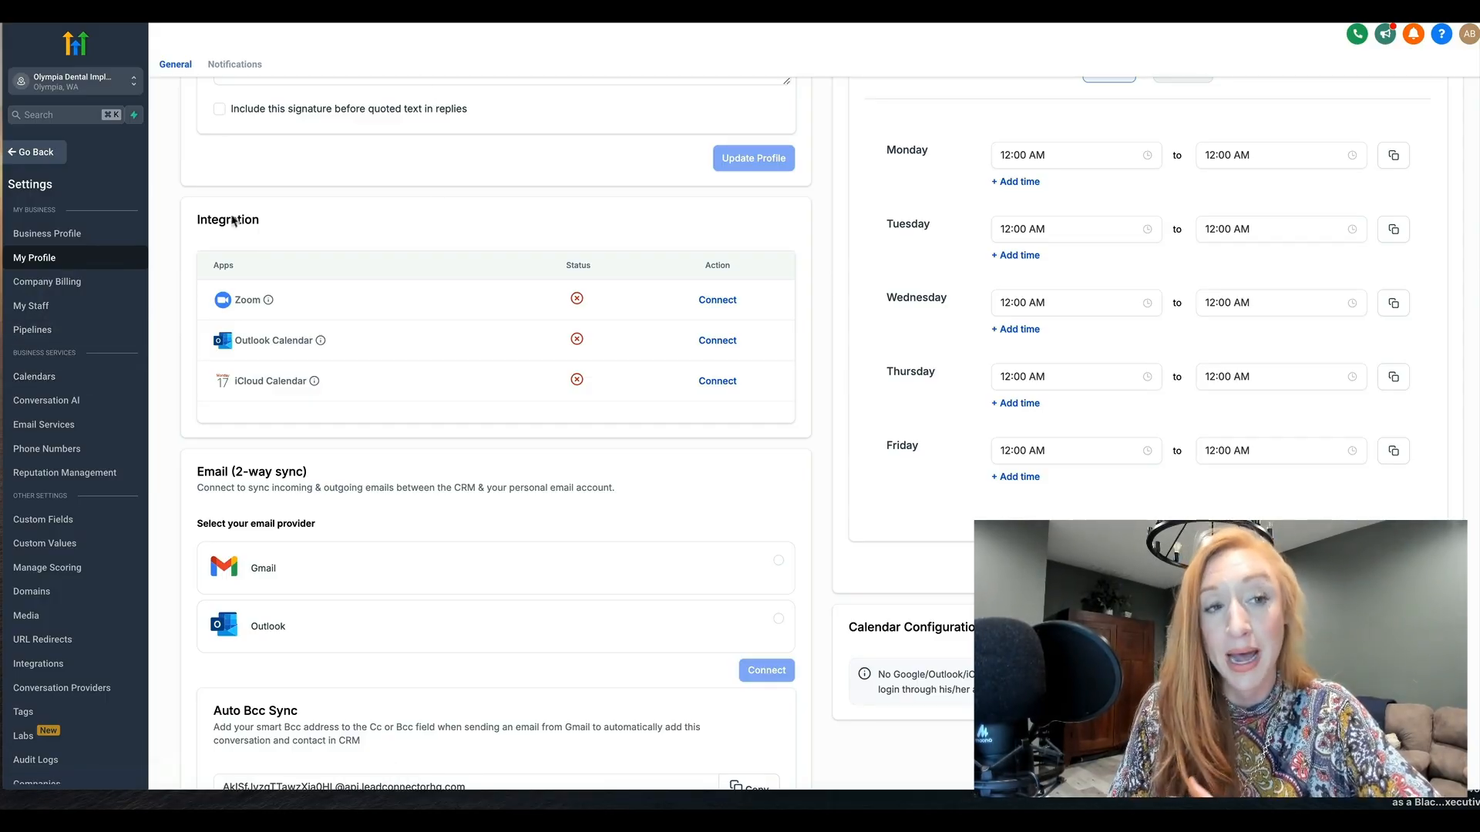
Review the sub-account's Company Billing settings and open the My Staff team list
left_click(34, 281)
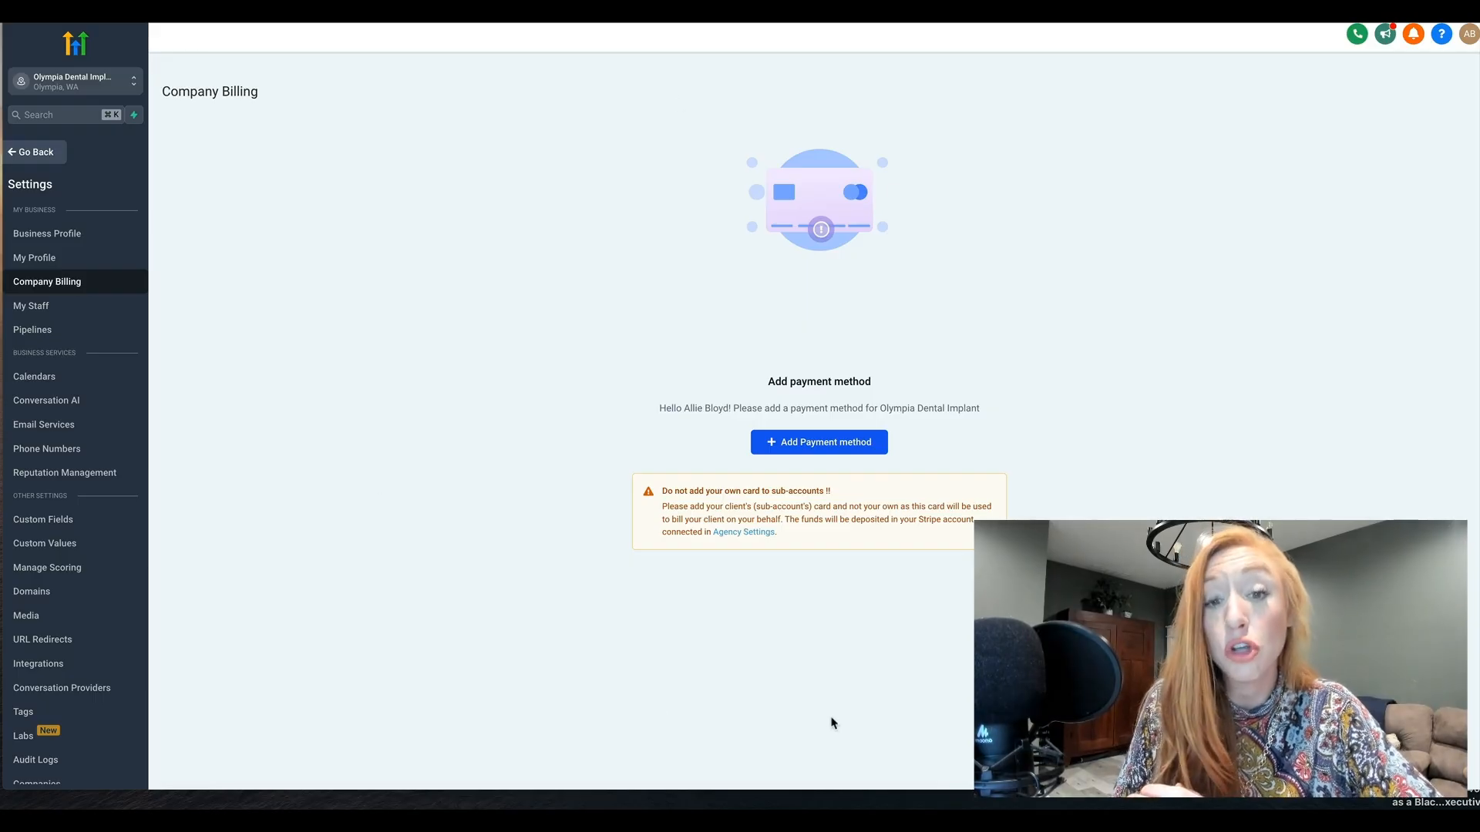
left_click(47, 315)
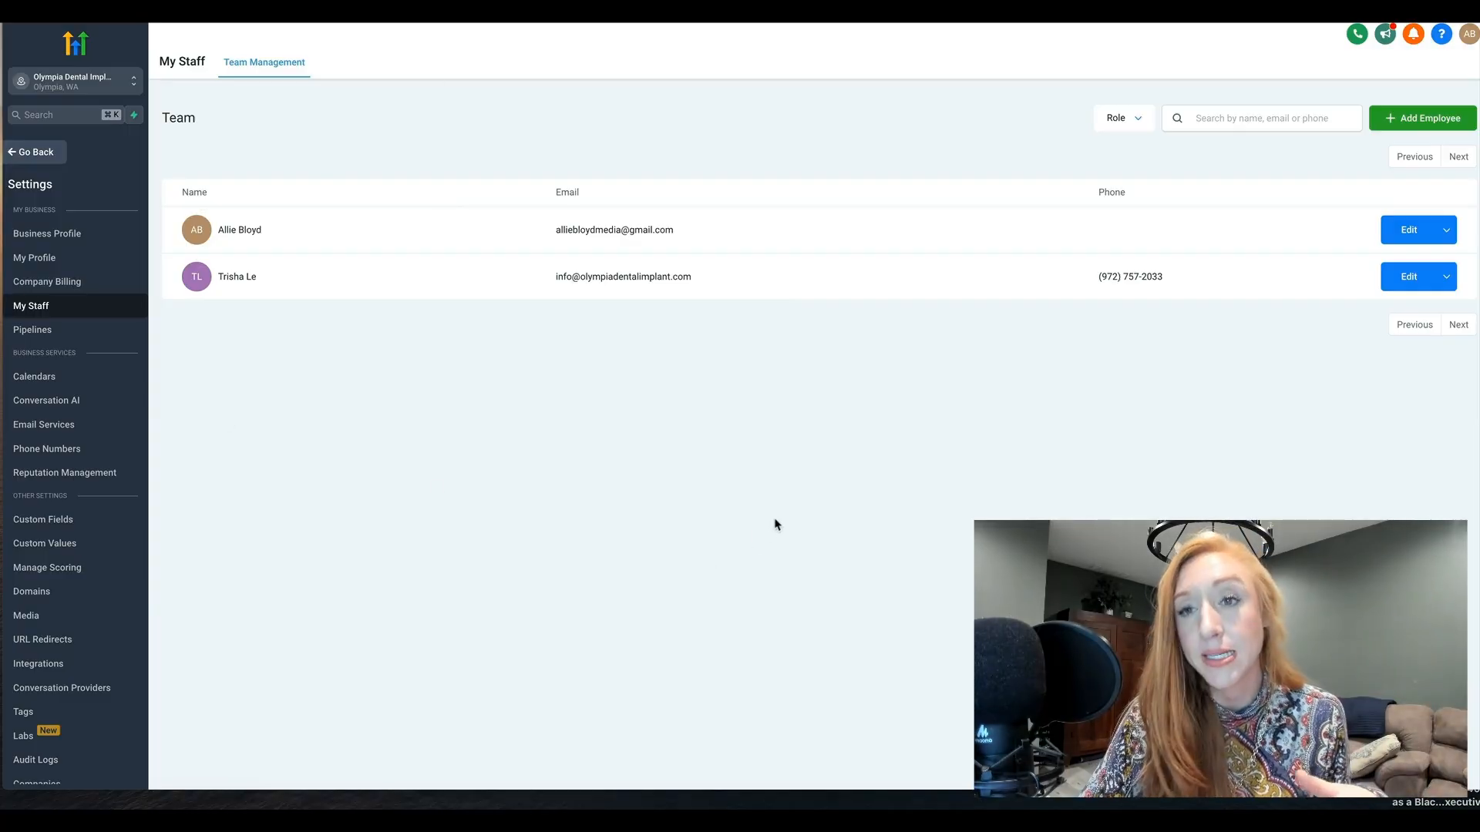
Start adding a new employee and enter Test as both the first and last name in User Info
left_click(1383, 122)
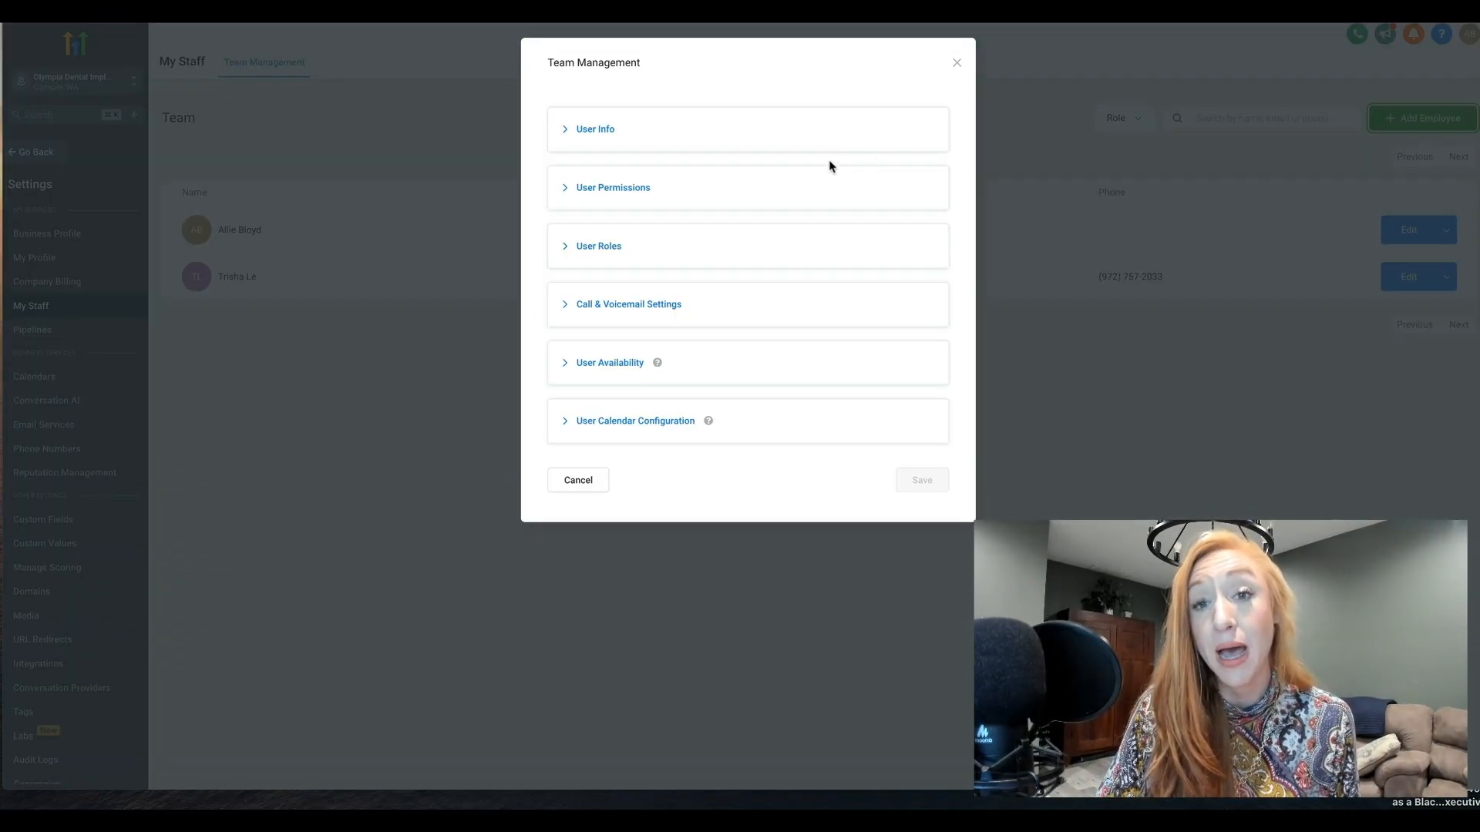
left_click(813, 141)
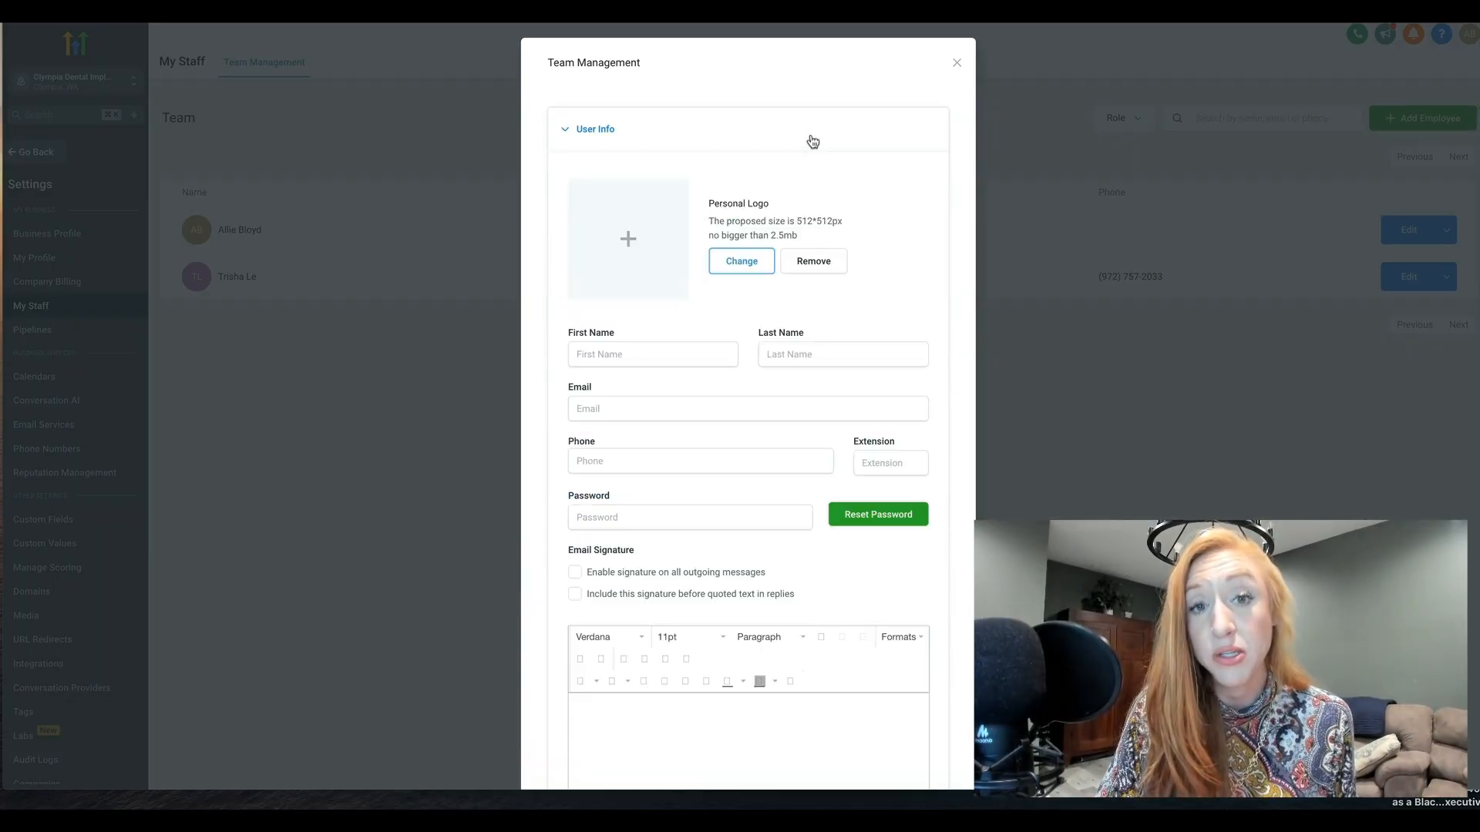
scroll(658, 340, "down", 1)
left_click(654, 323)
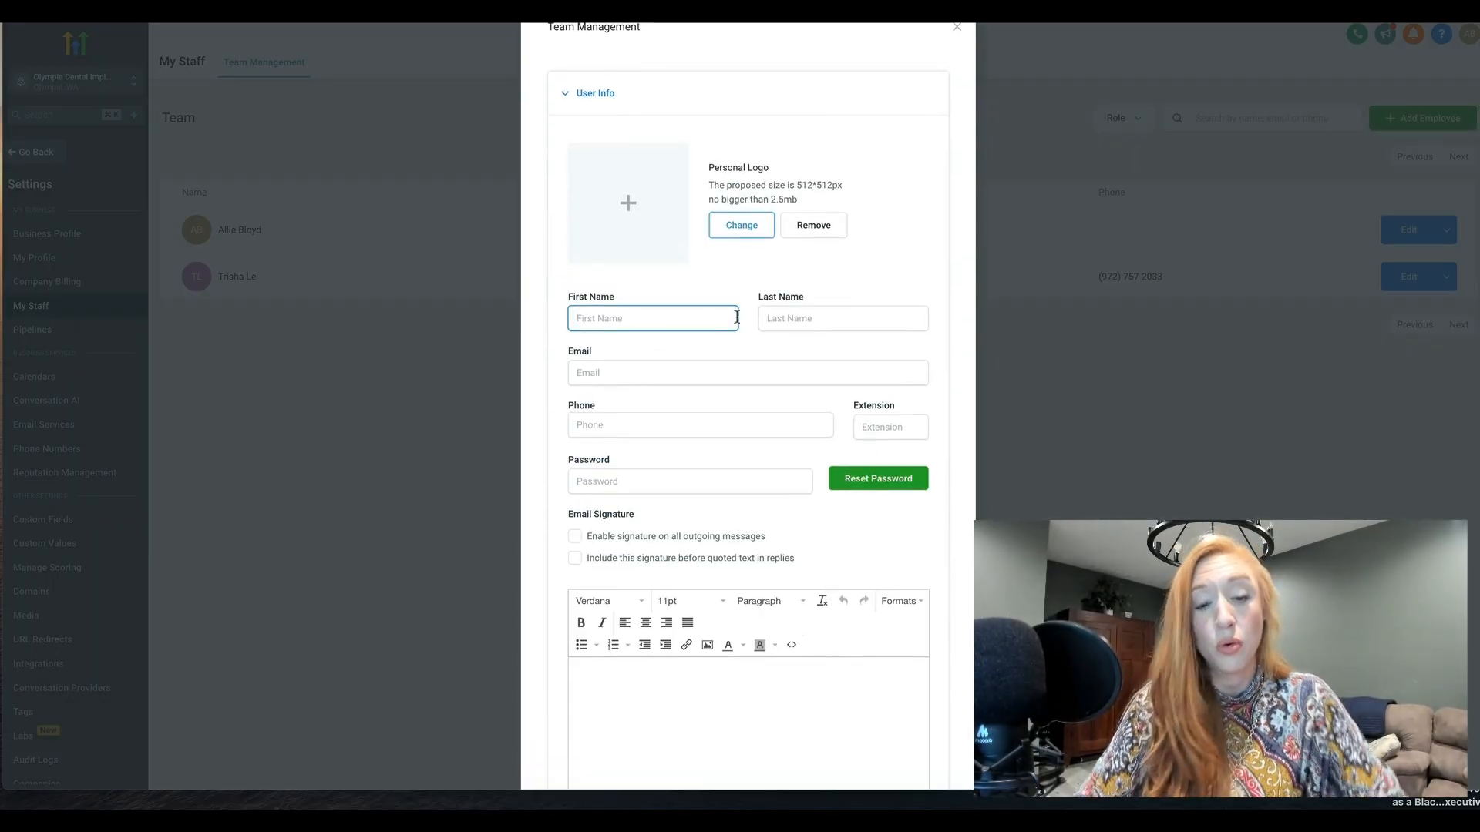
type("Test")
key("Tab")
type("Test")
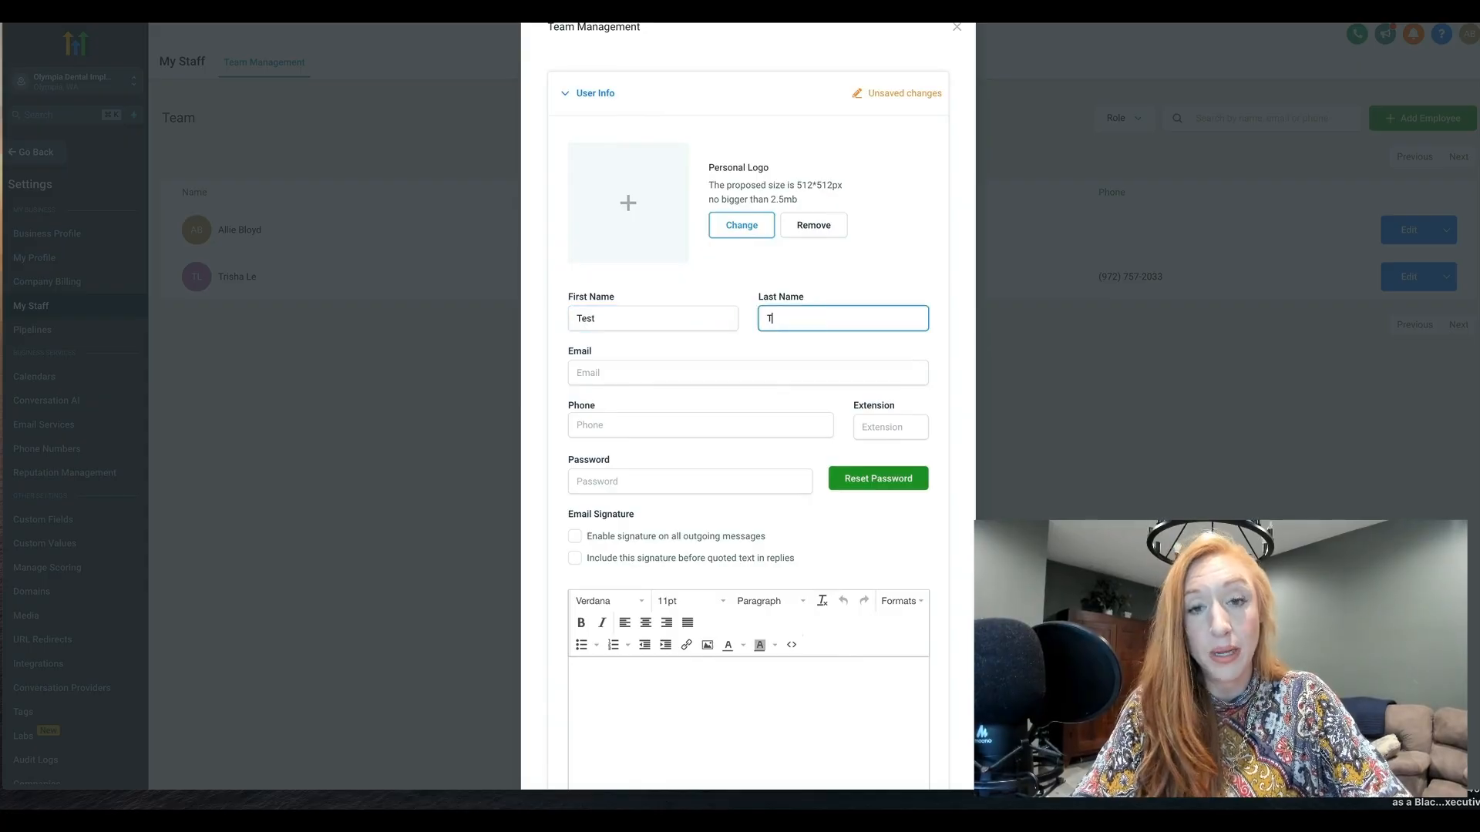
Fill in the new employee's email address and phone number, leaving the password empty
key("Tab")
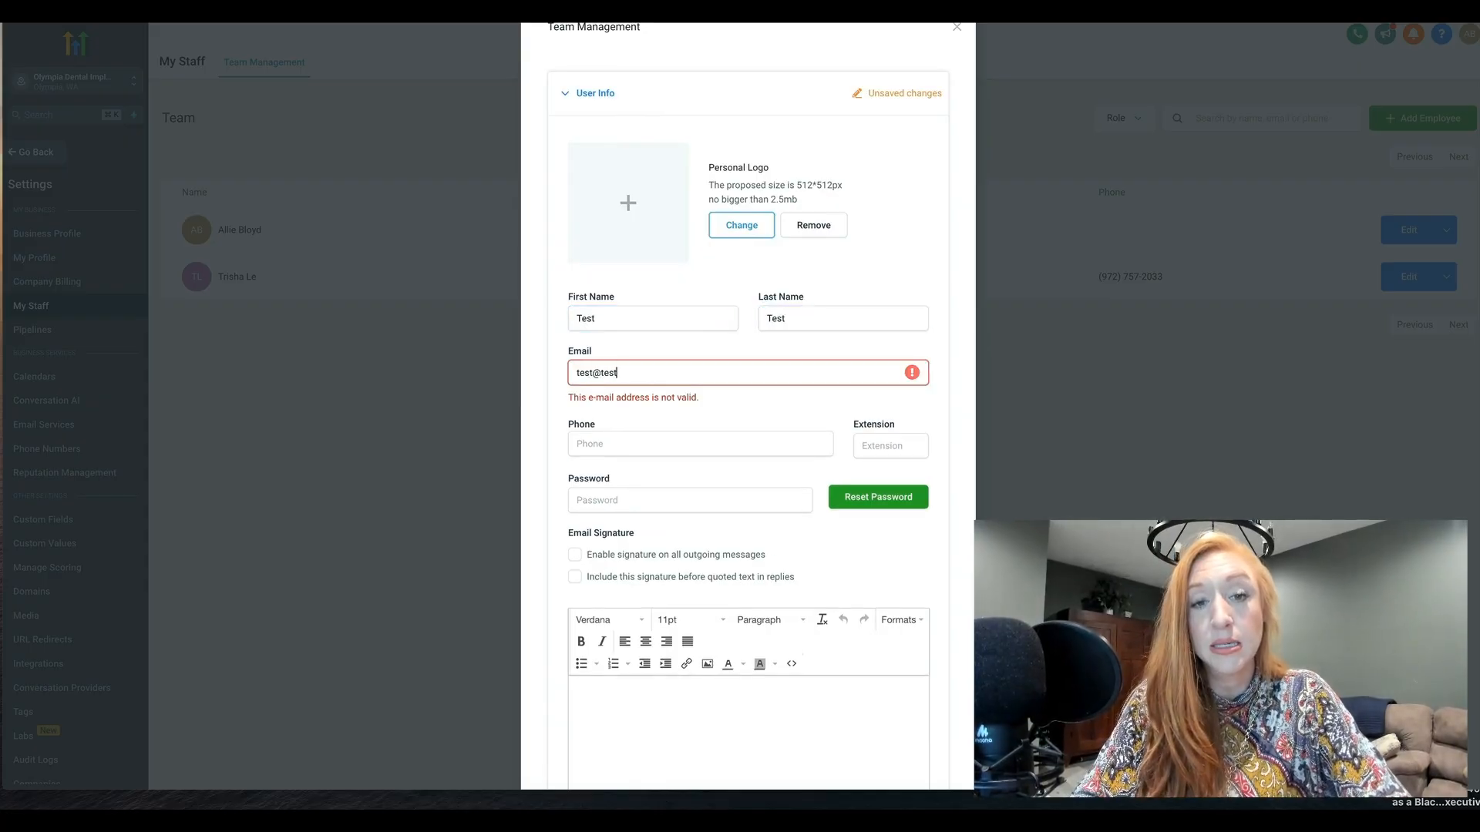
key("Tab")
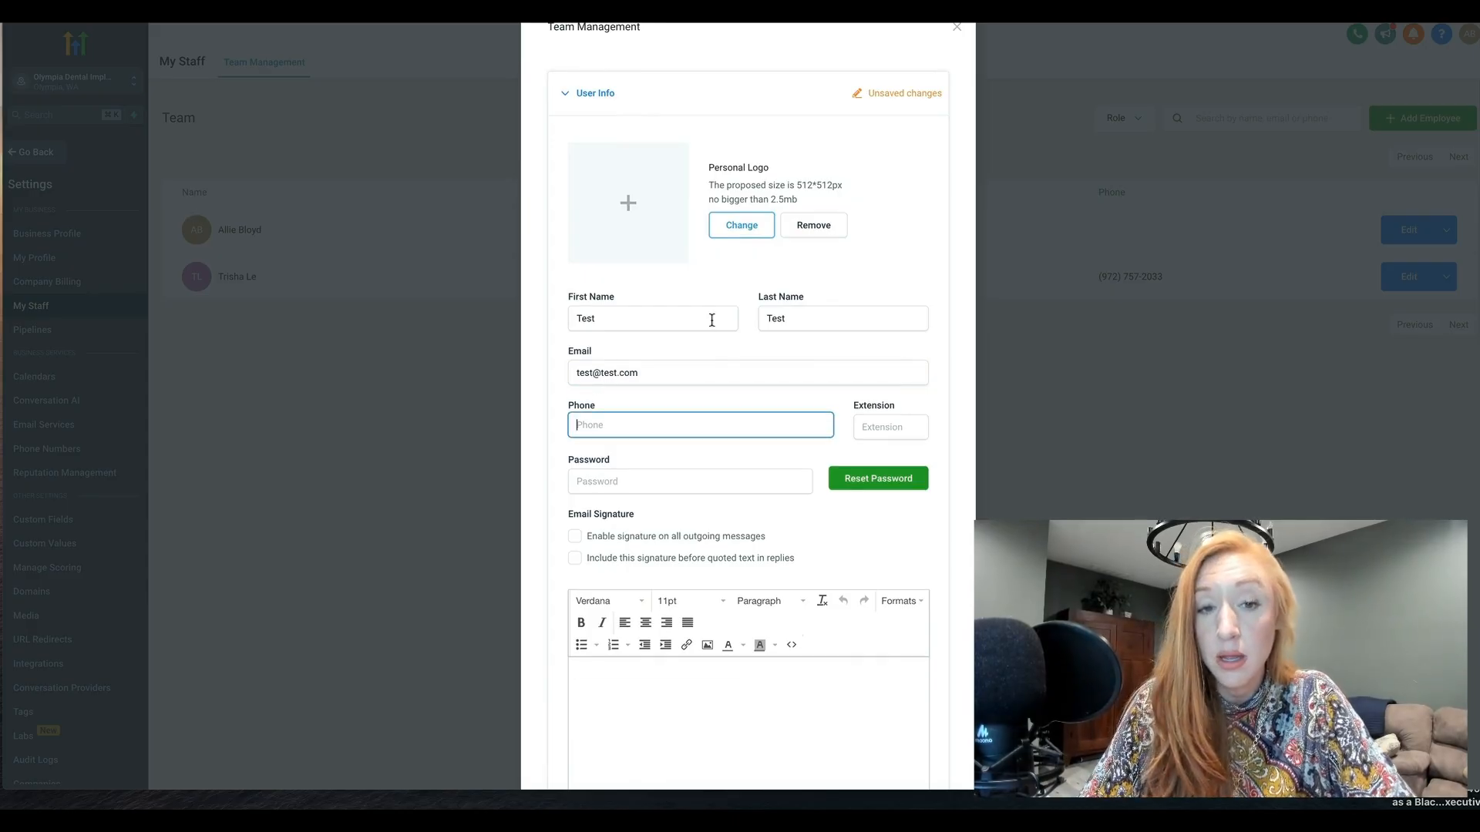
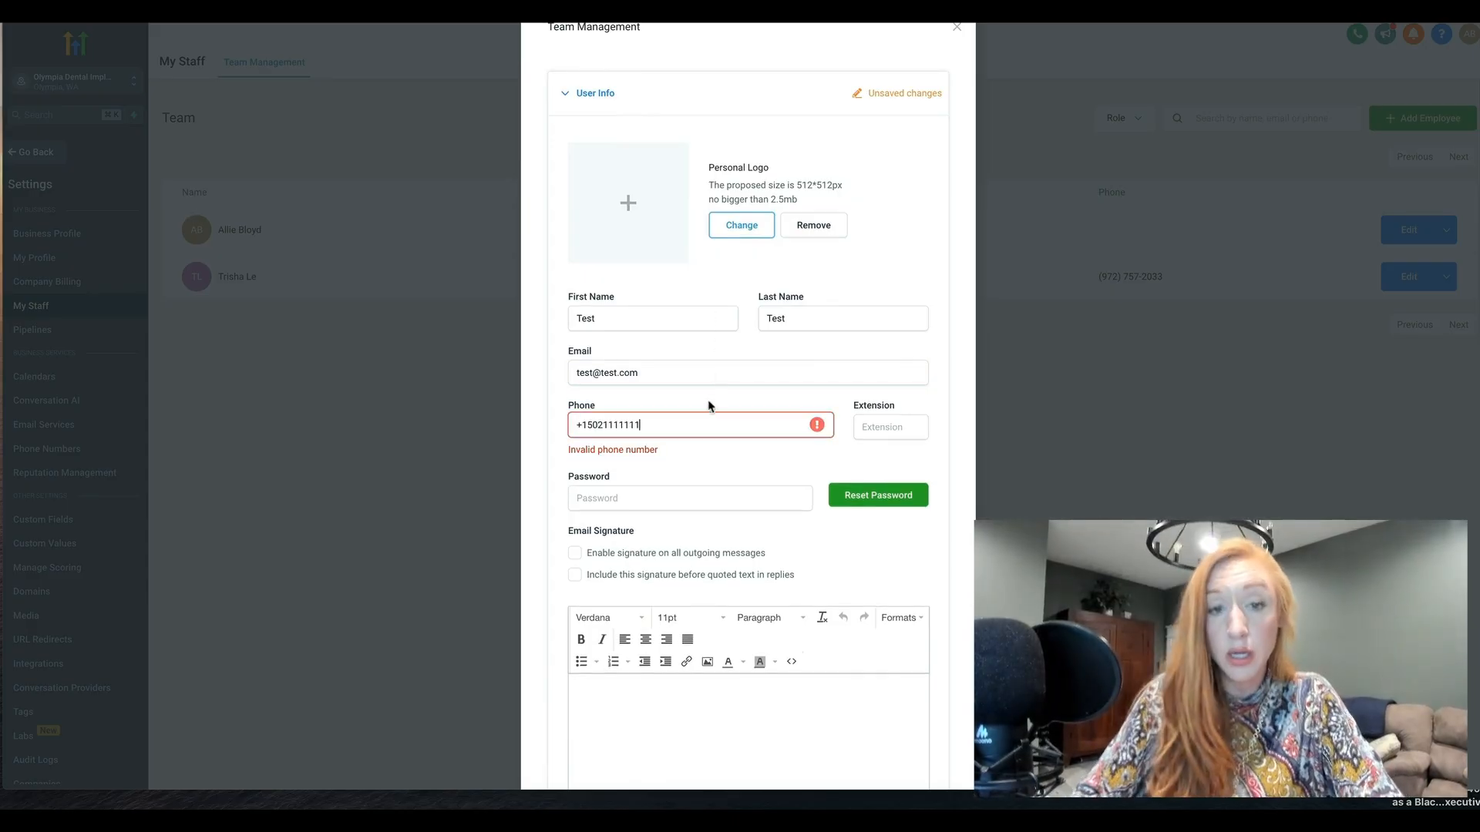
left_click(682, 503)
left_click(660, 514)
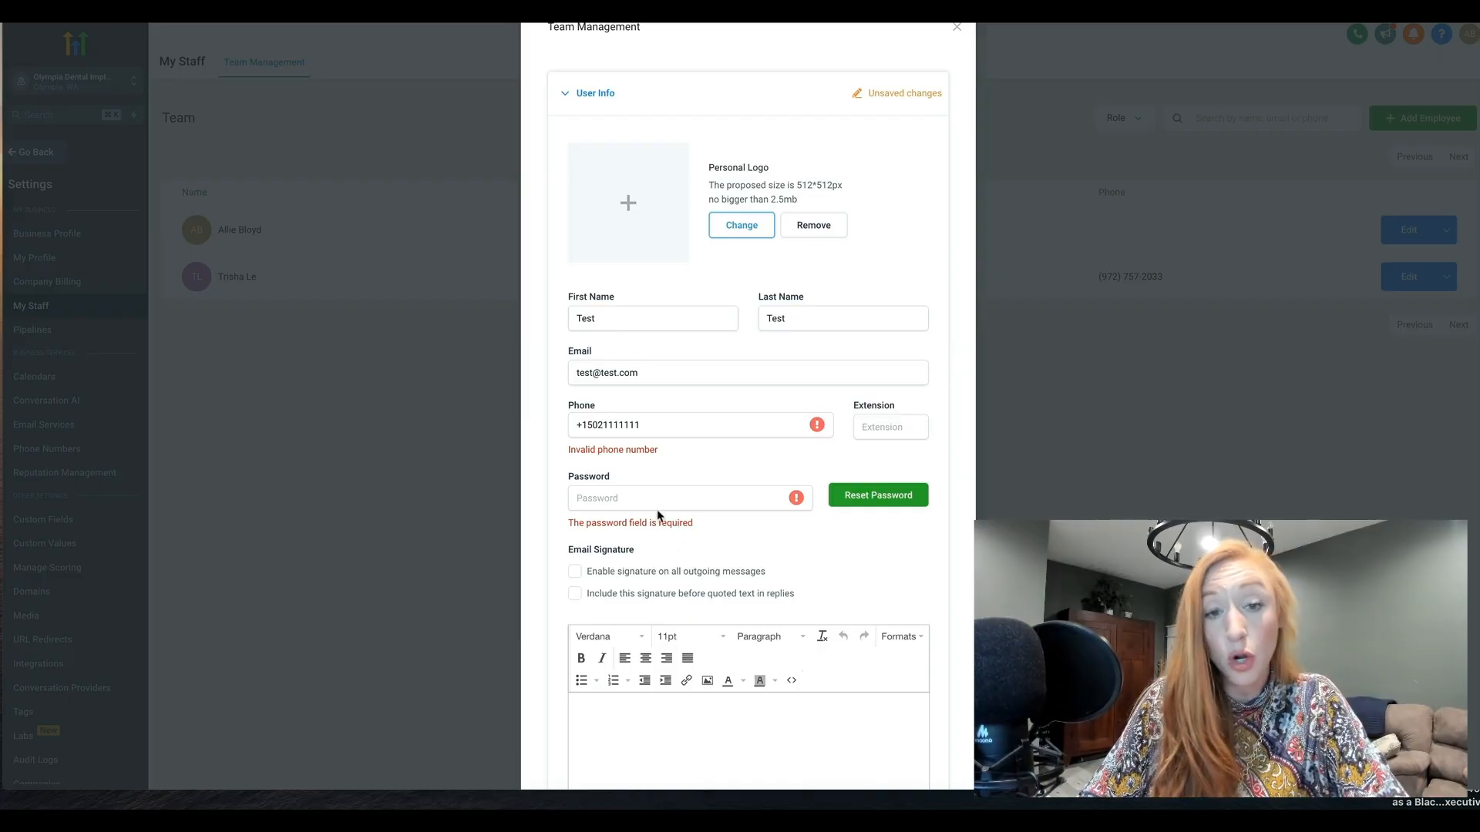
Examine the new employee's Email Signature options and signature editor
scroll(659, 515, "down", 3)
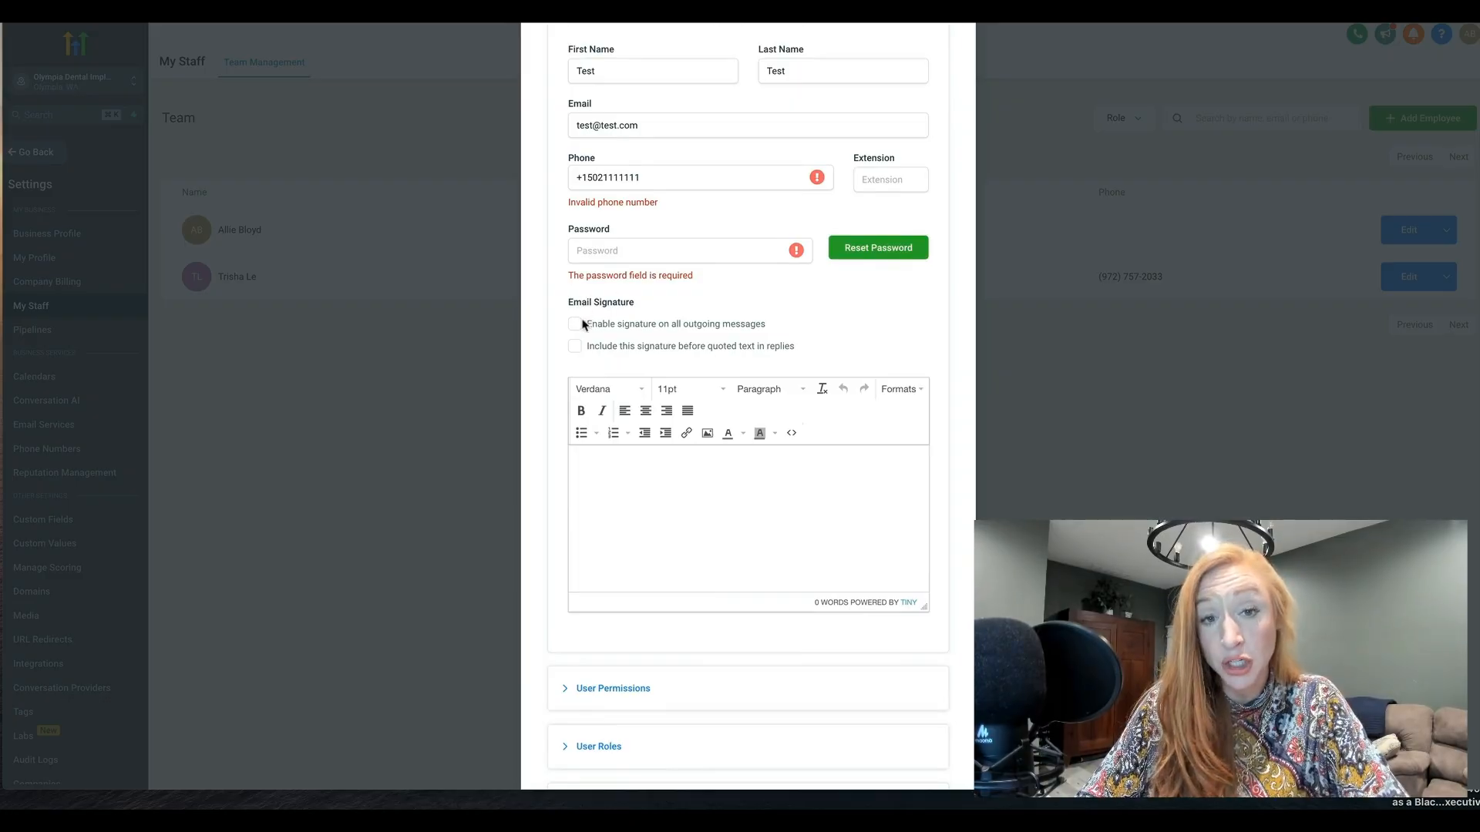
left_click_drag(583, 329, 787, 330)
left_click_drag(589, 346, 800, 354)
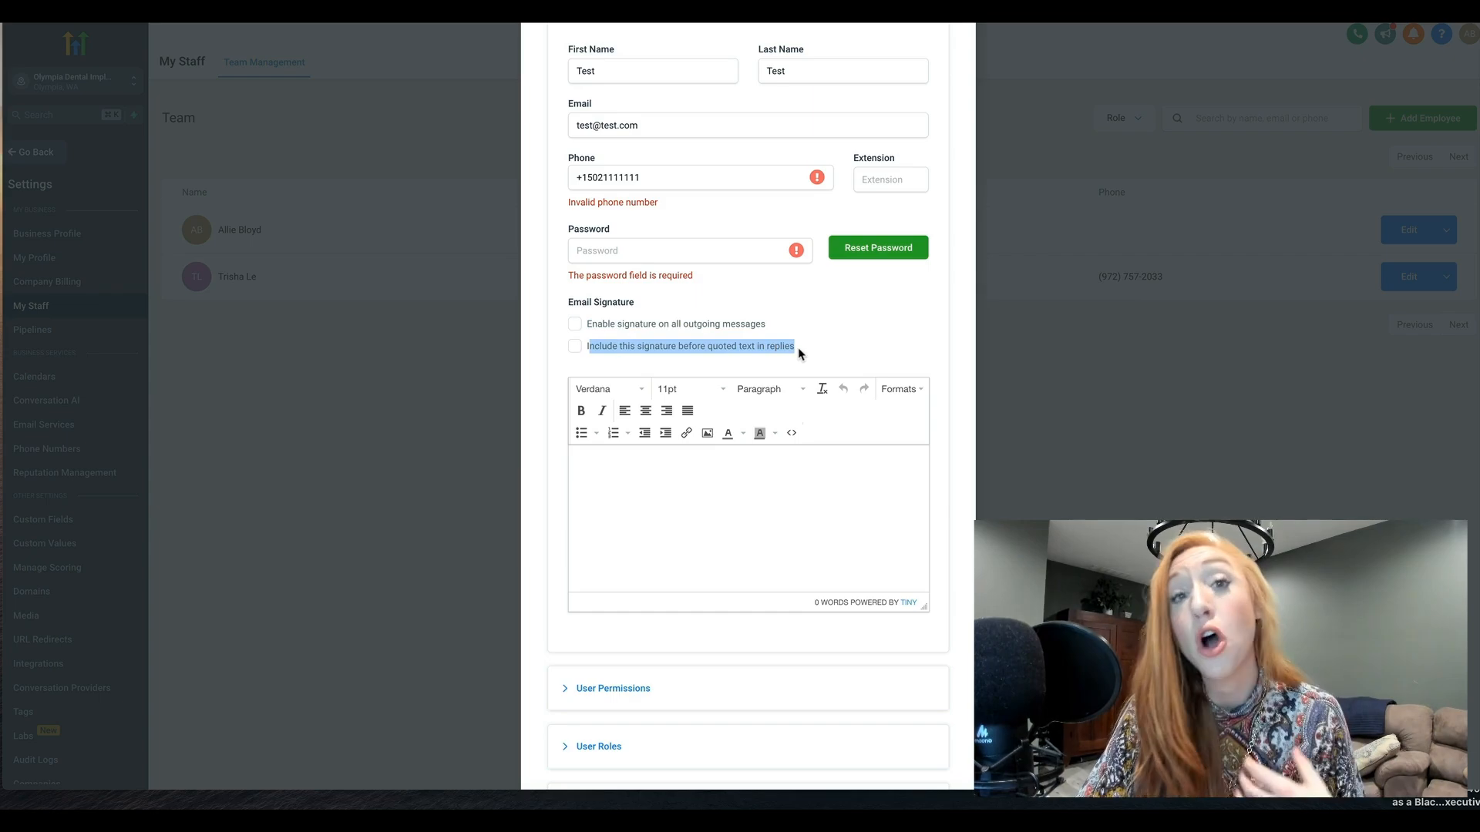
left_click(709, 536)
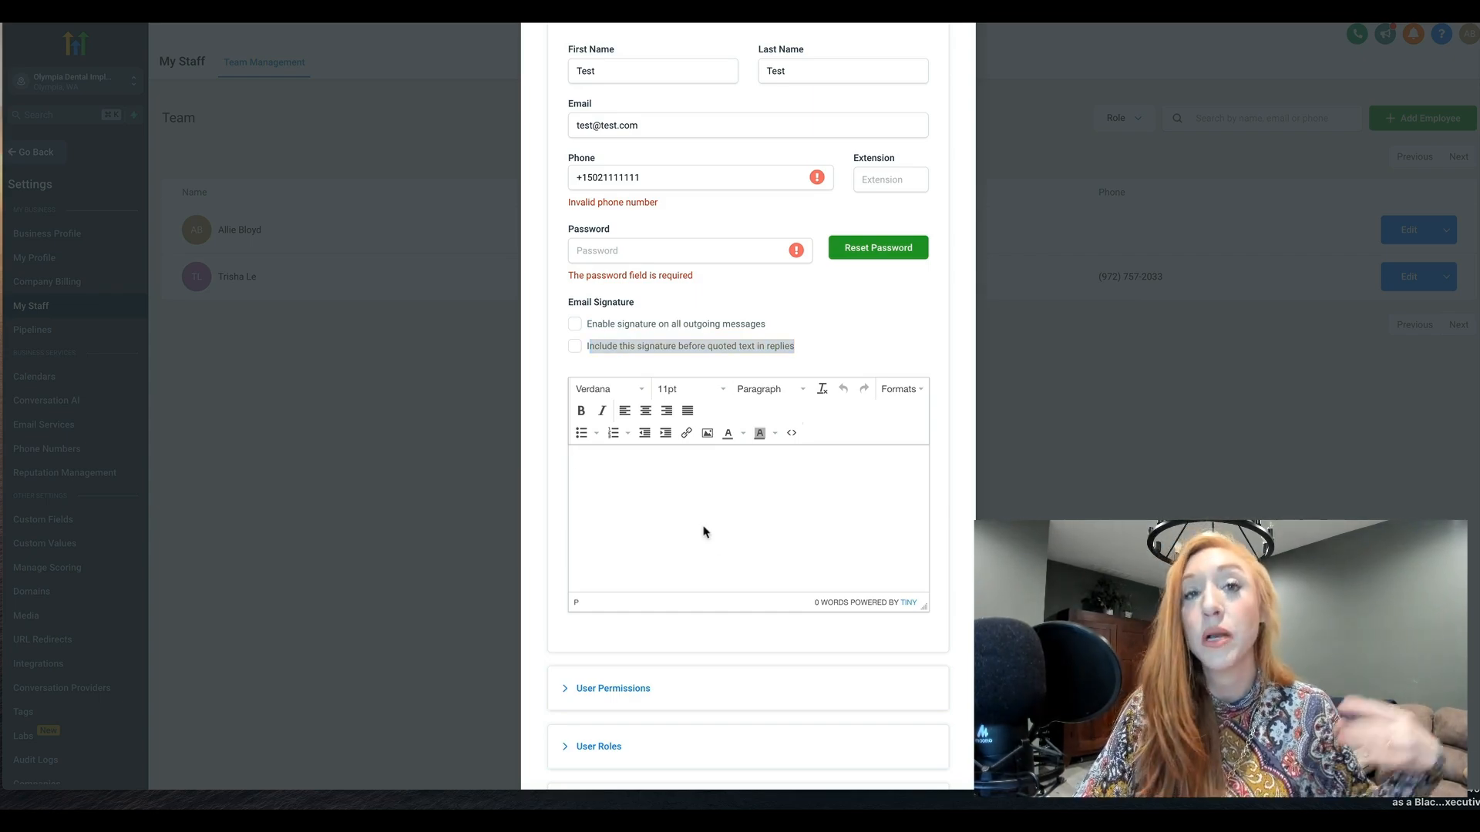
scroll(704, 532, "down", 2)
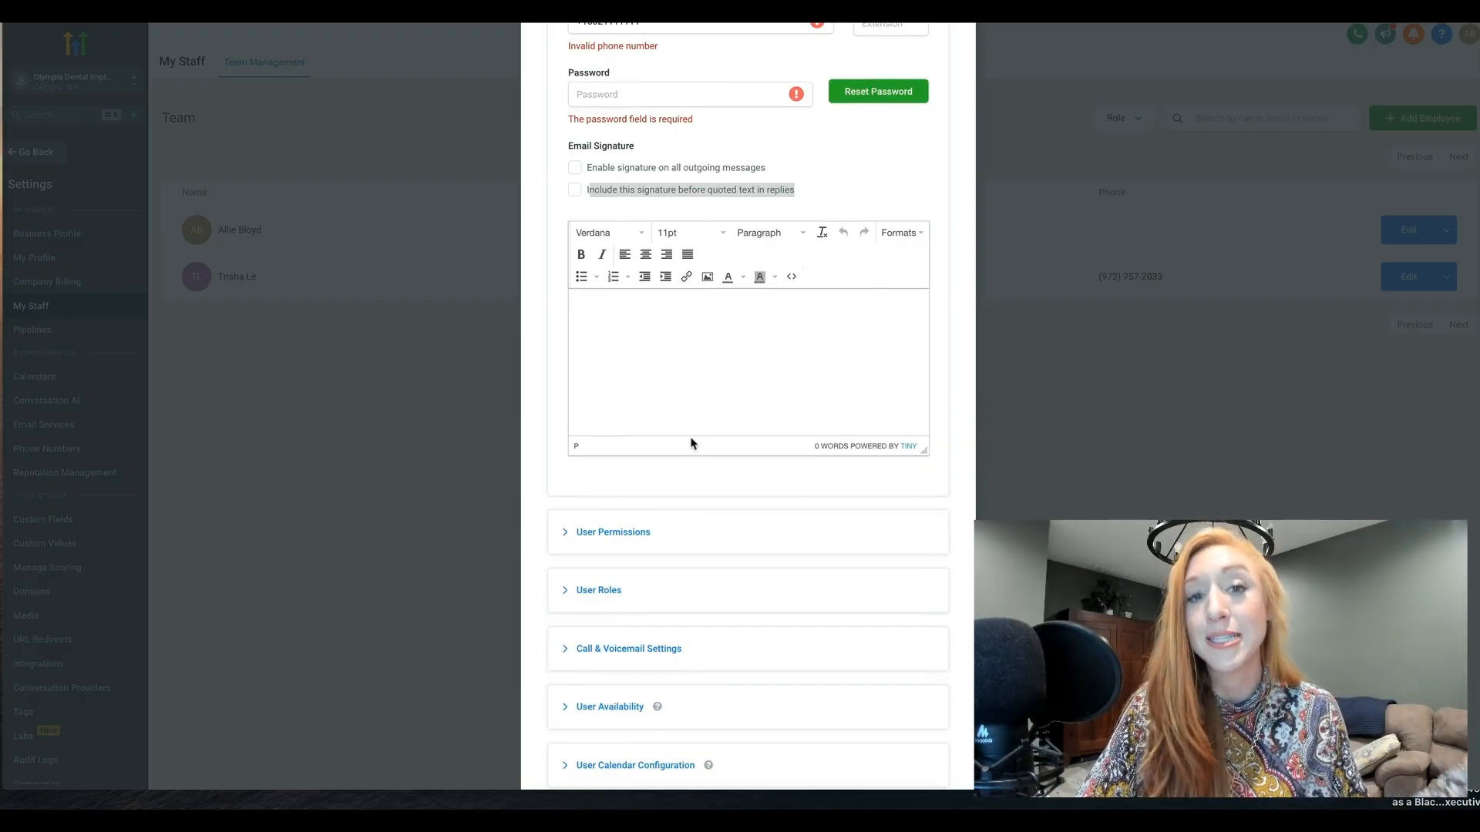
Expand User Permissions for the new employee and review the full list of permission toggles
scroll(694, 420, "down", 1)
left_click(588, 439)
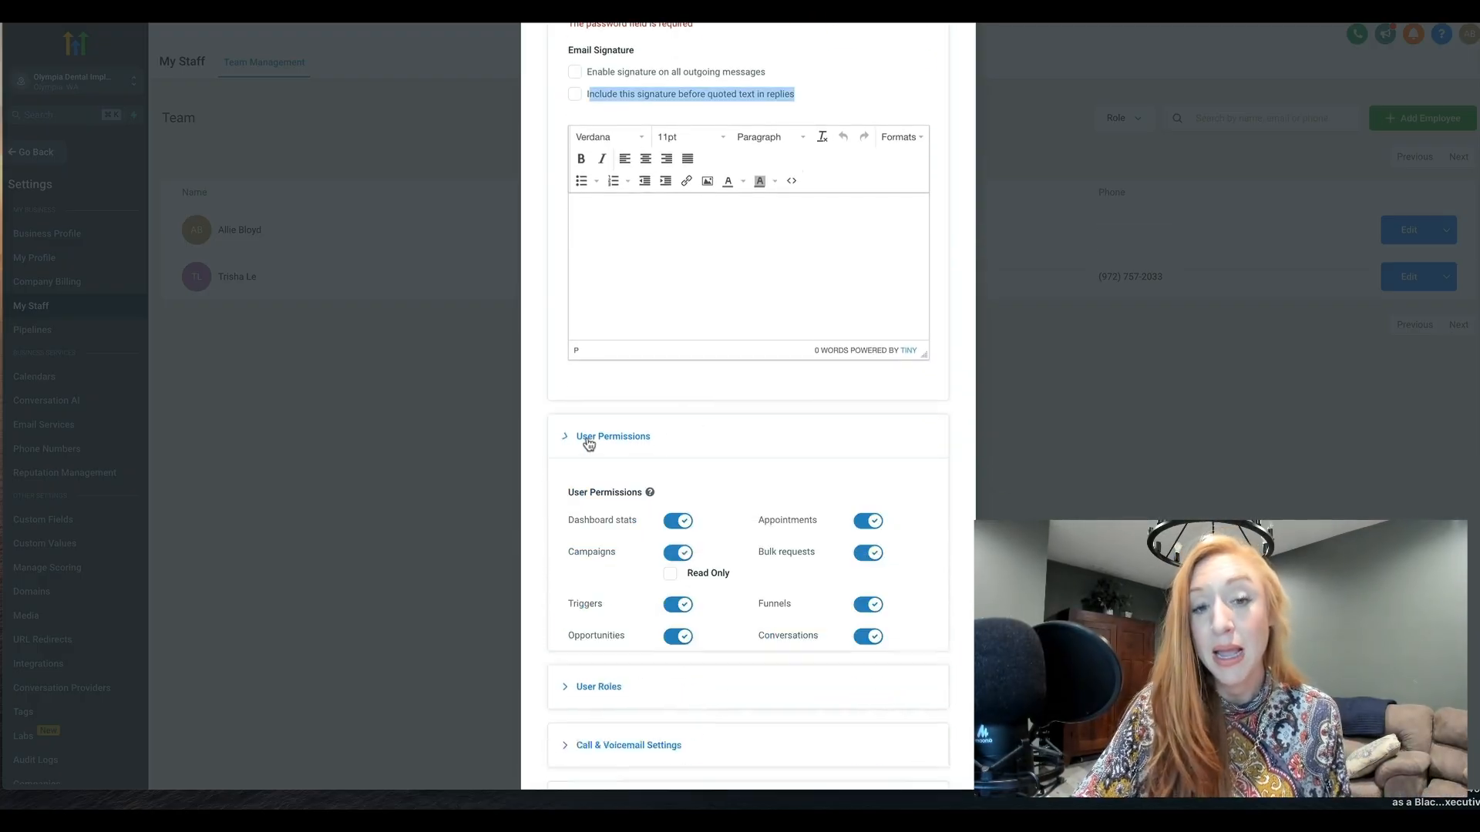
scroll(588, 443, "down", 4)
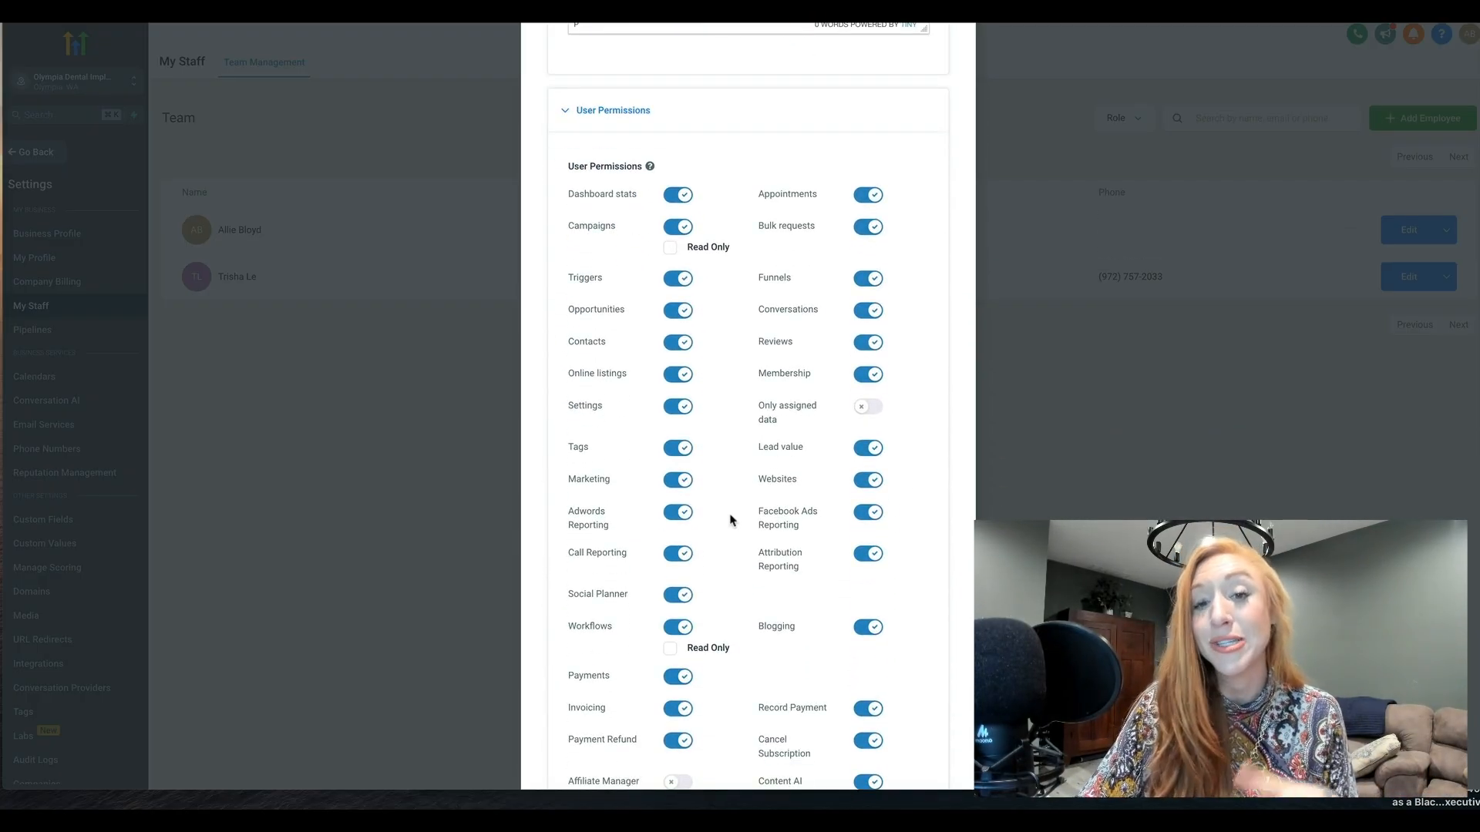
scroll(733, 520, "down", 1)
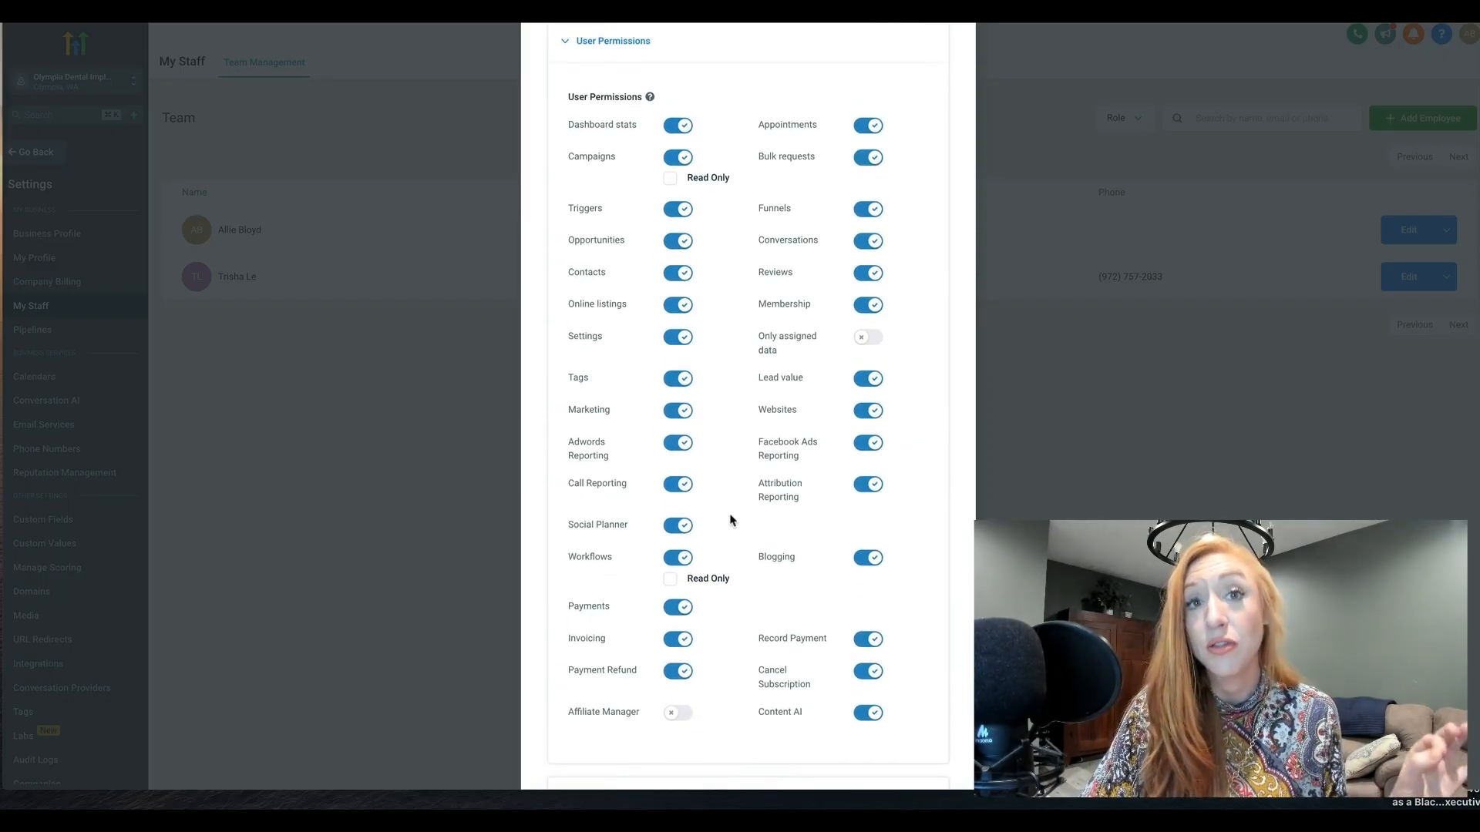
scroll(732, 520, "up", 1)
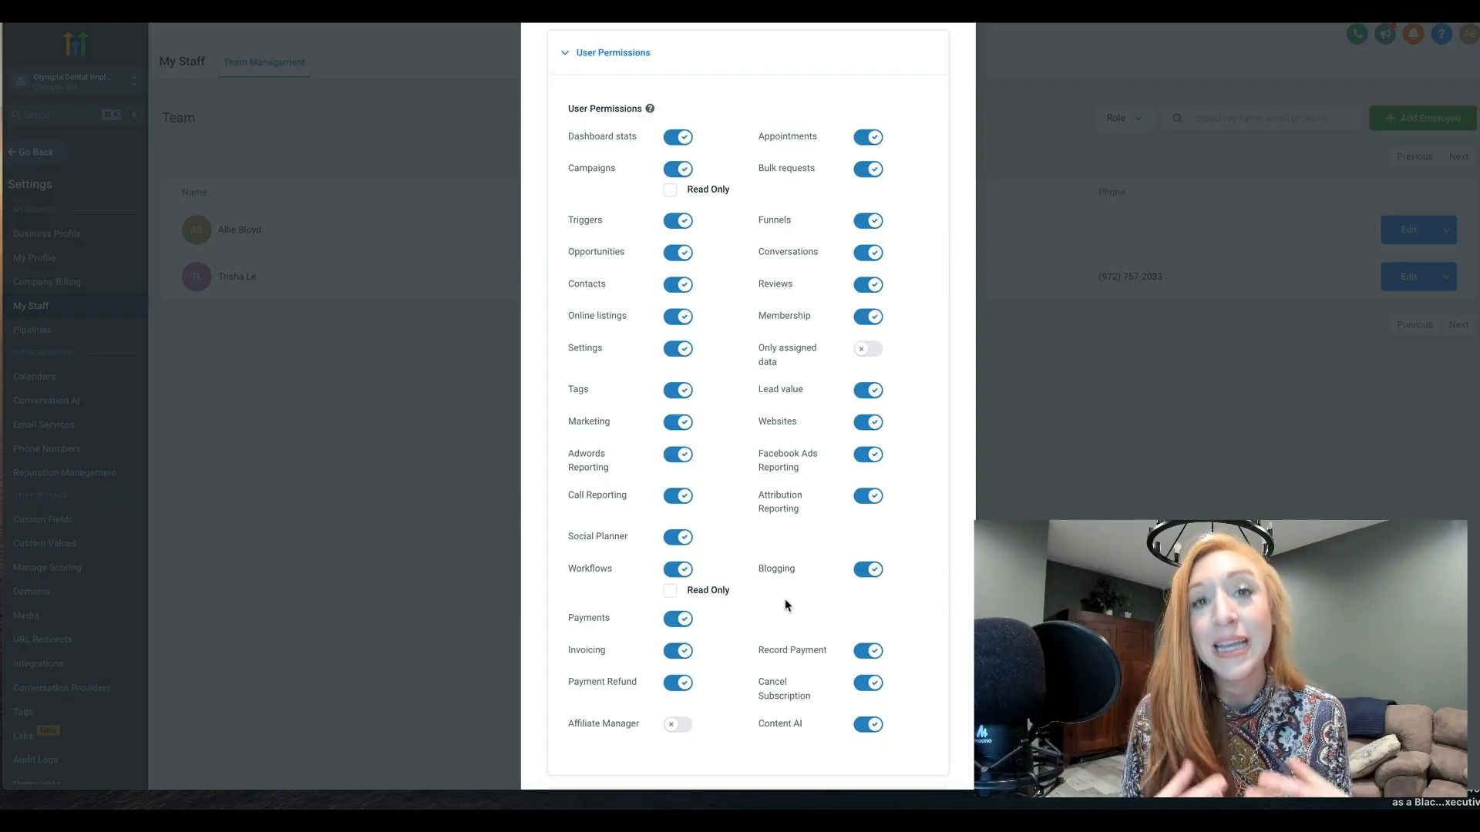
scroll(786, 605, "down", 1)
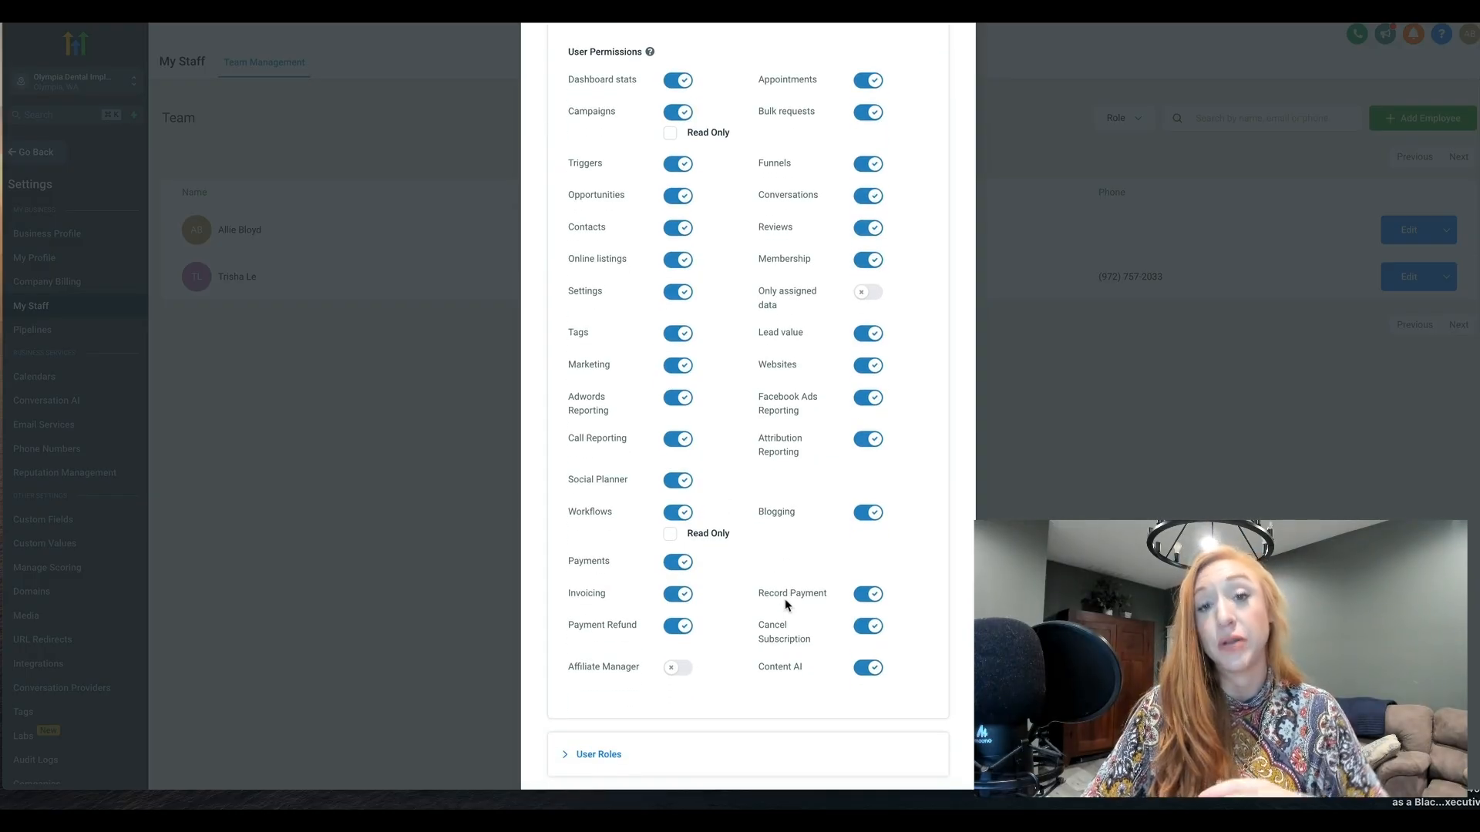
Examine the new employee's User Role choices and the Call & Voicemail Settings
left_click(611, 754)
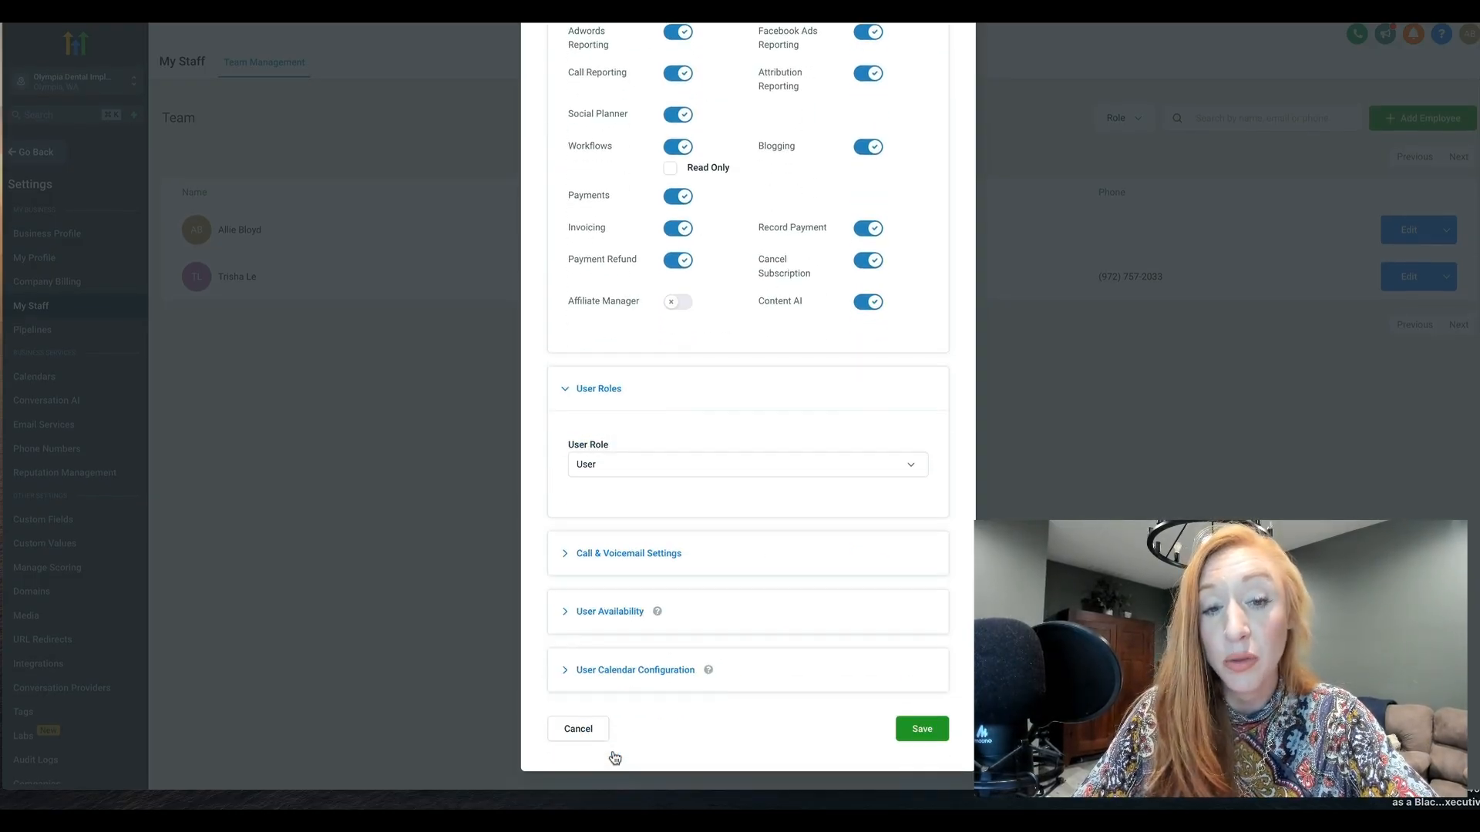
left_click(590, 471)
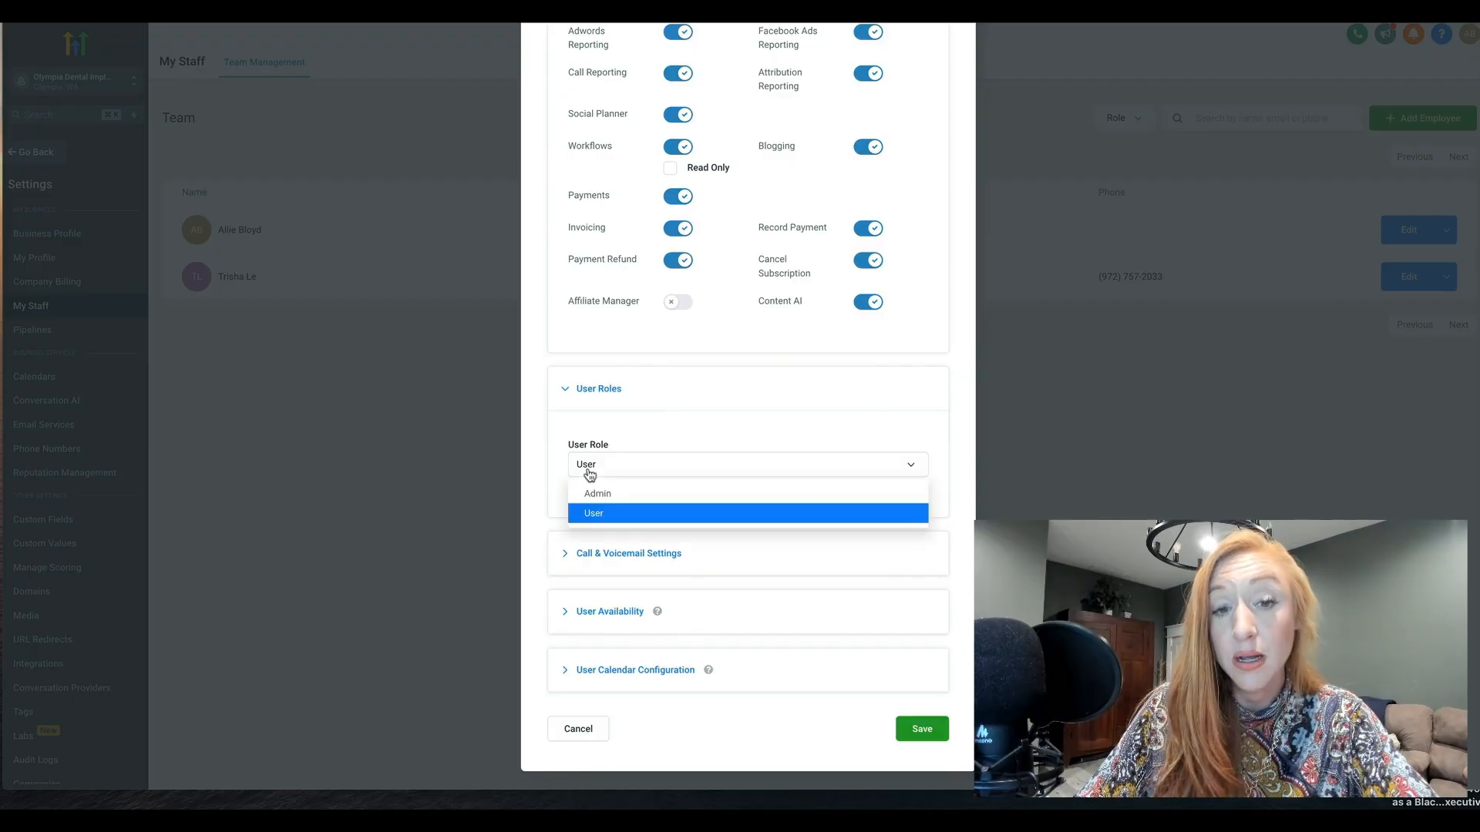
left_click(647, 431)
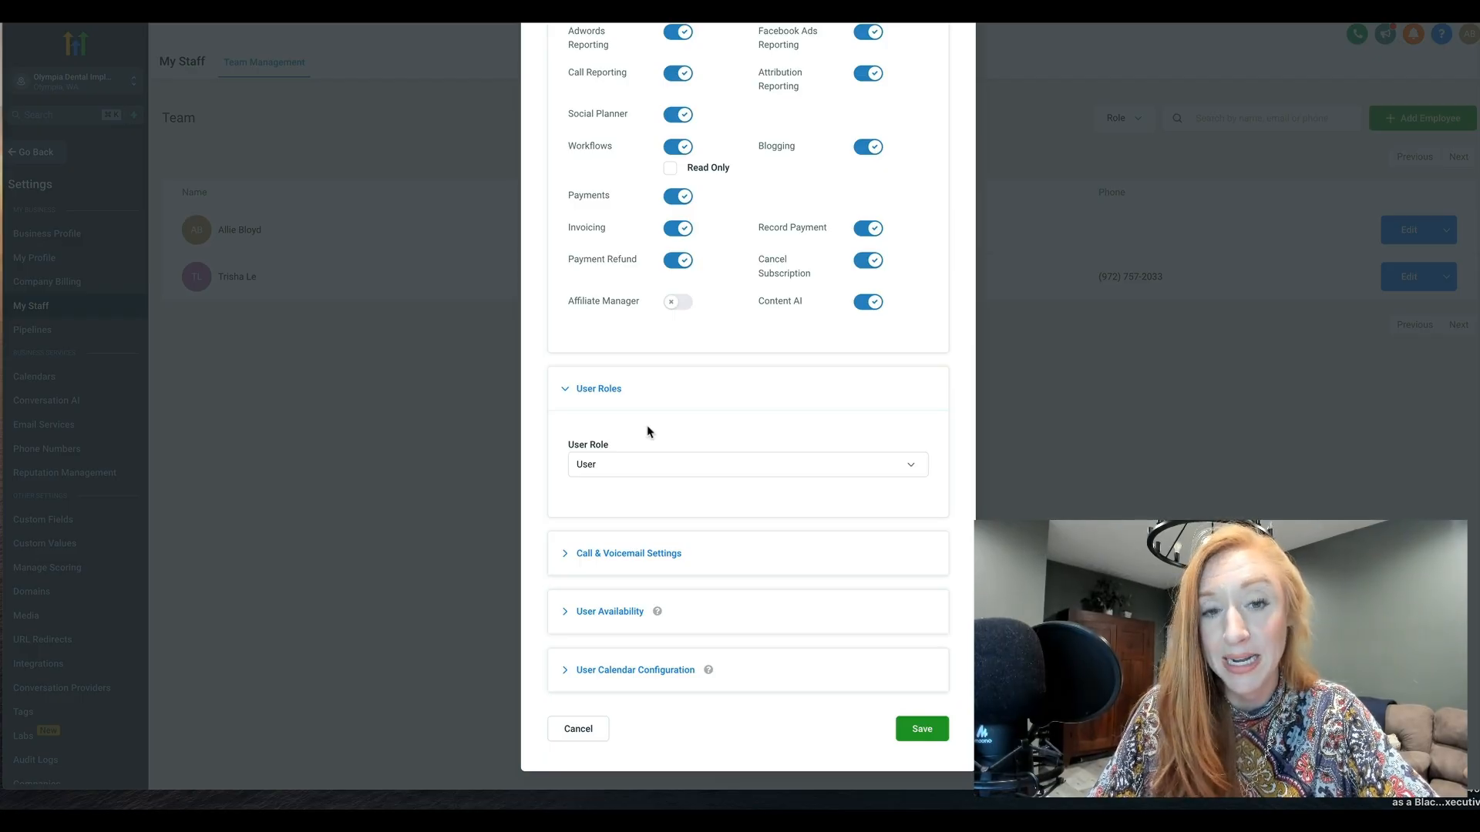
left_click(662, 560)
scroll(661, 539, "down", 3)
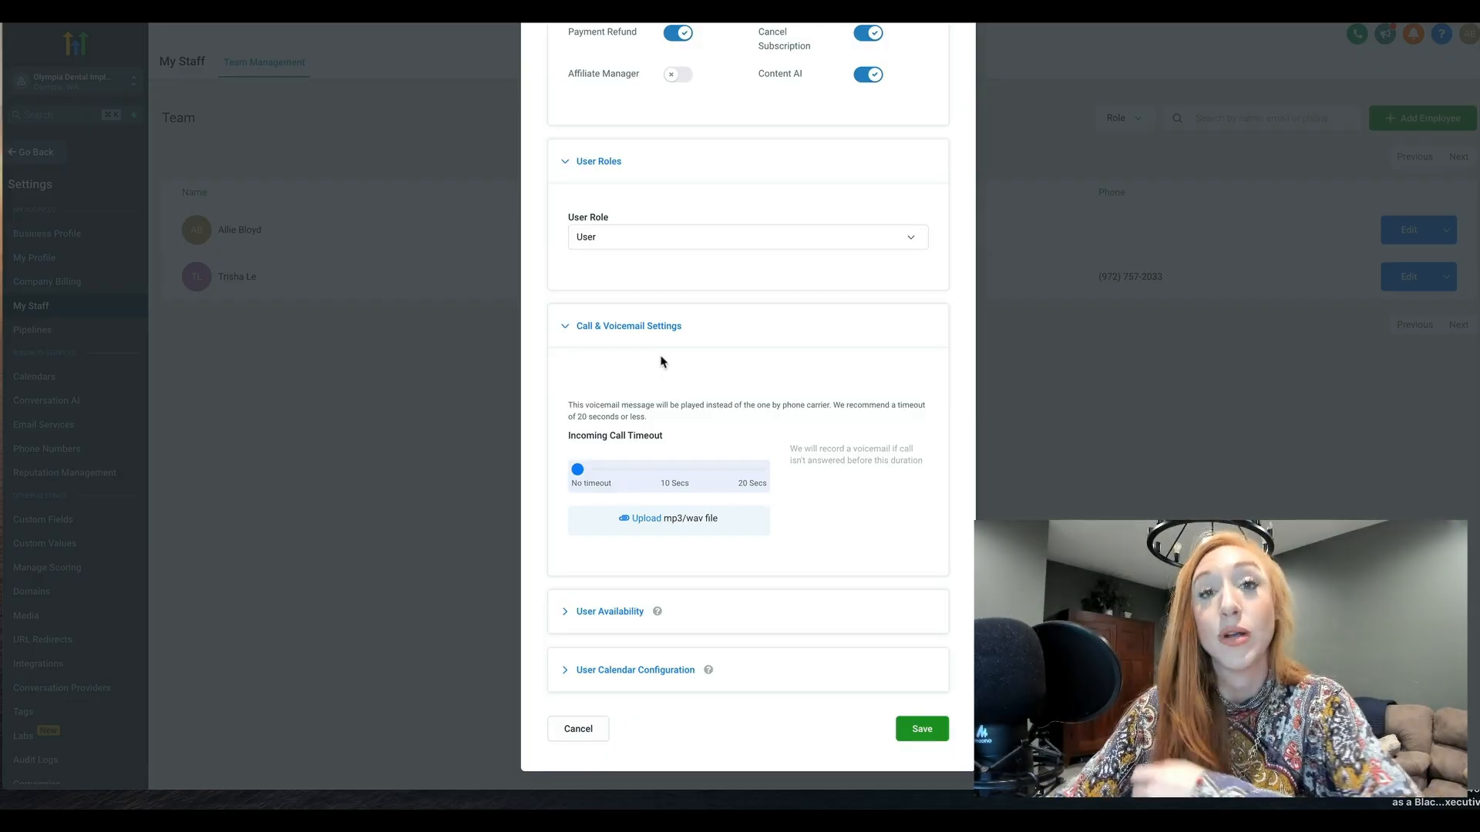
Enable Monday, Wednesday and Friday as the new employee's available days under User Availability
left_click(593, 611)
scroll(594, 611, "down", 2)
scroll(646, 450, "down", 2)
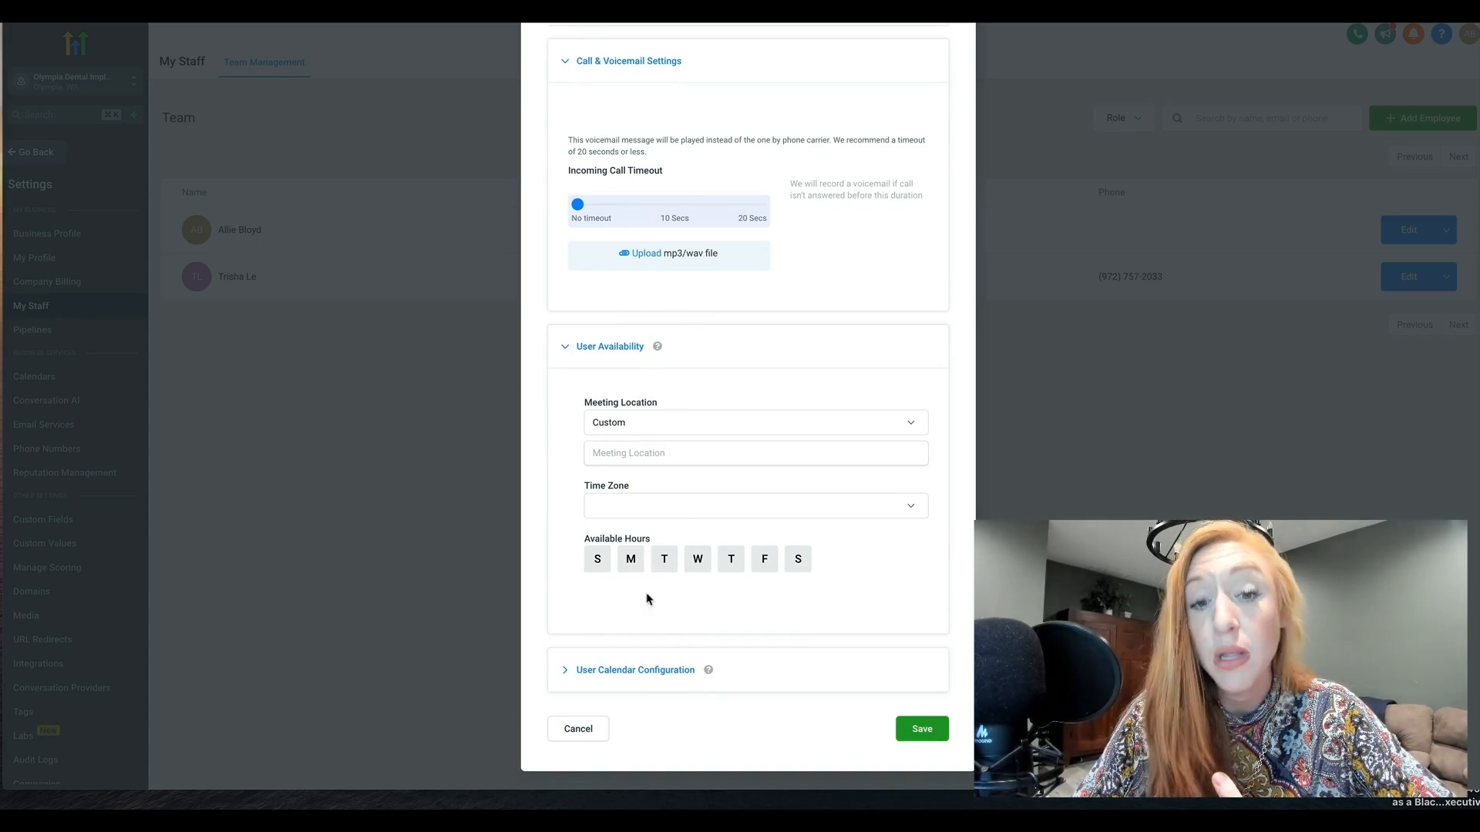
left_click(629, 565)
left_click(698, 561)
left_click(763, 559)
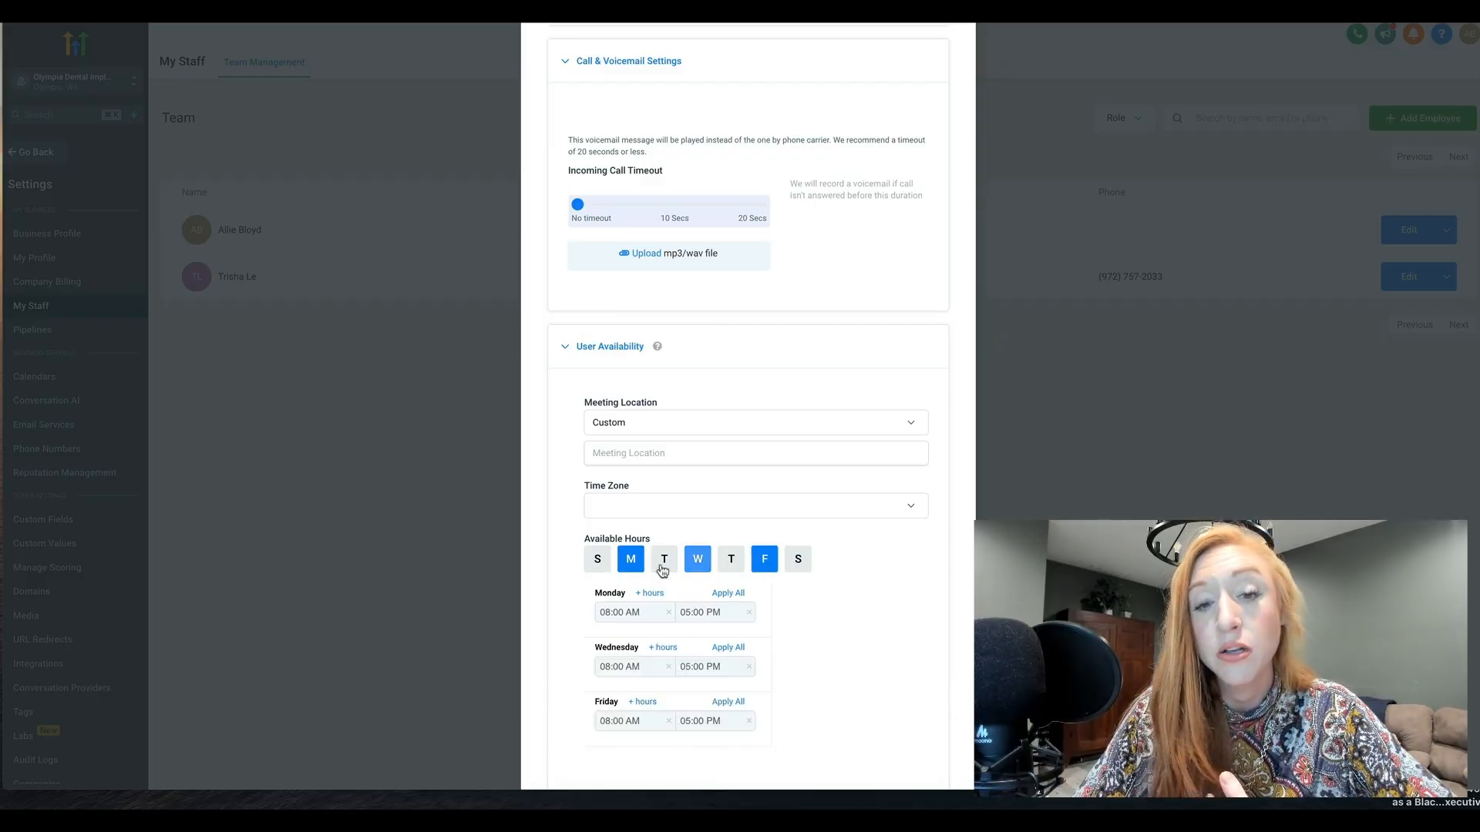
scroll(631, 570, "down", 2)
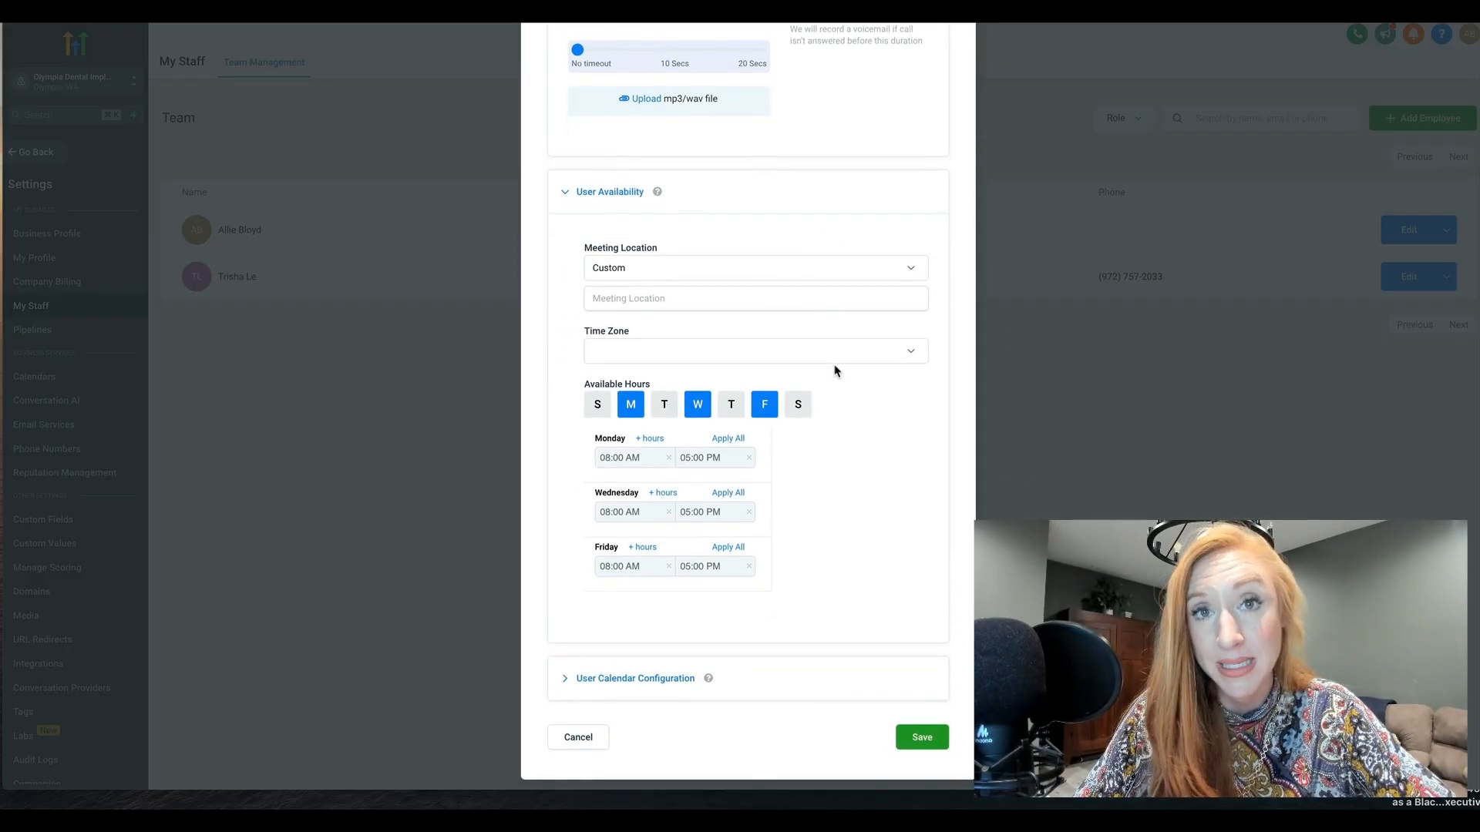
scroll(798, 433, "down", 1)
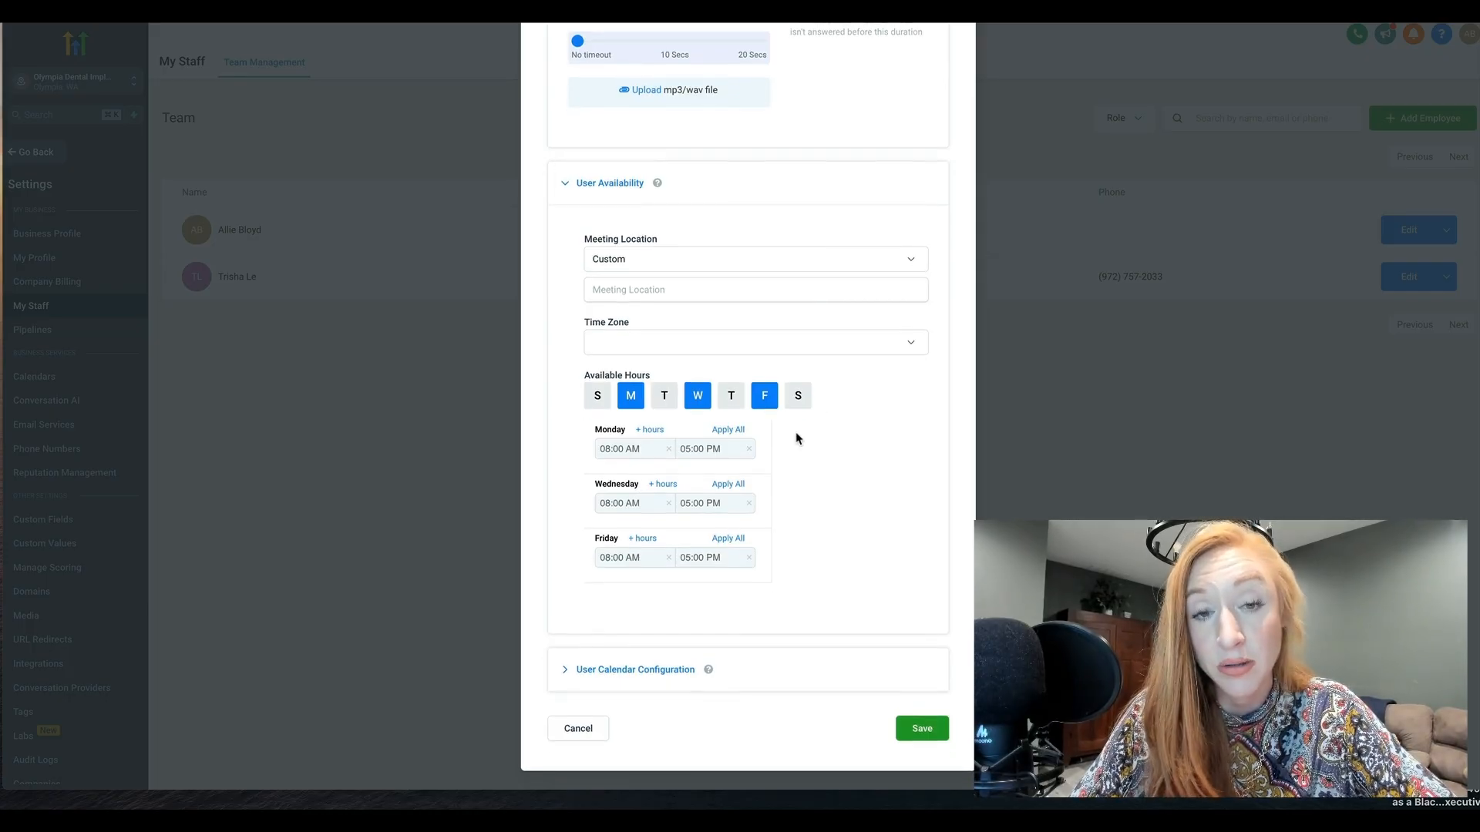
Set the new employee's time zone to GMT-09:00 US/Alaska (AKST) and view the Meeting Location options
left_click(743, 349)
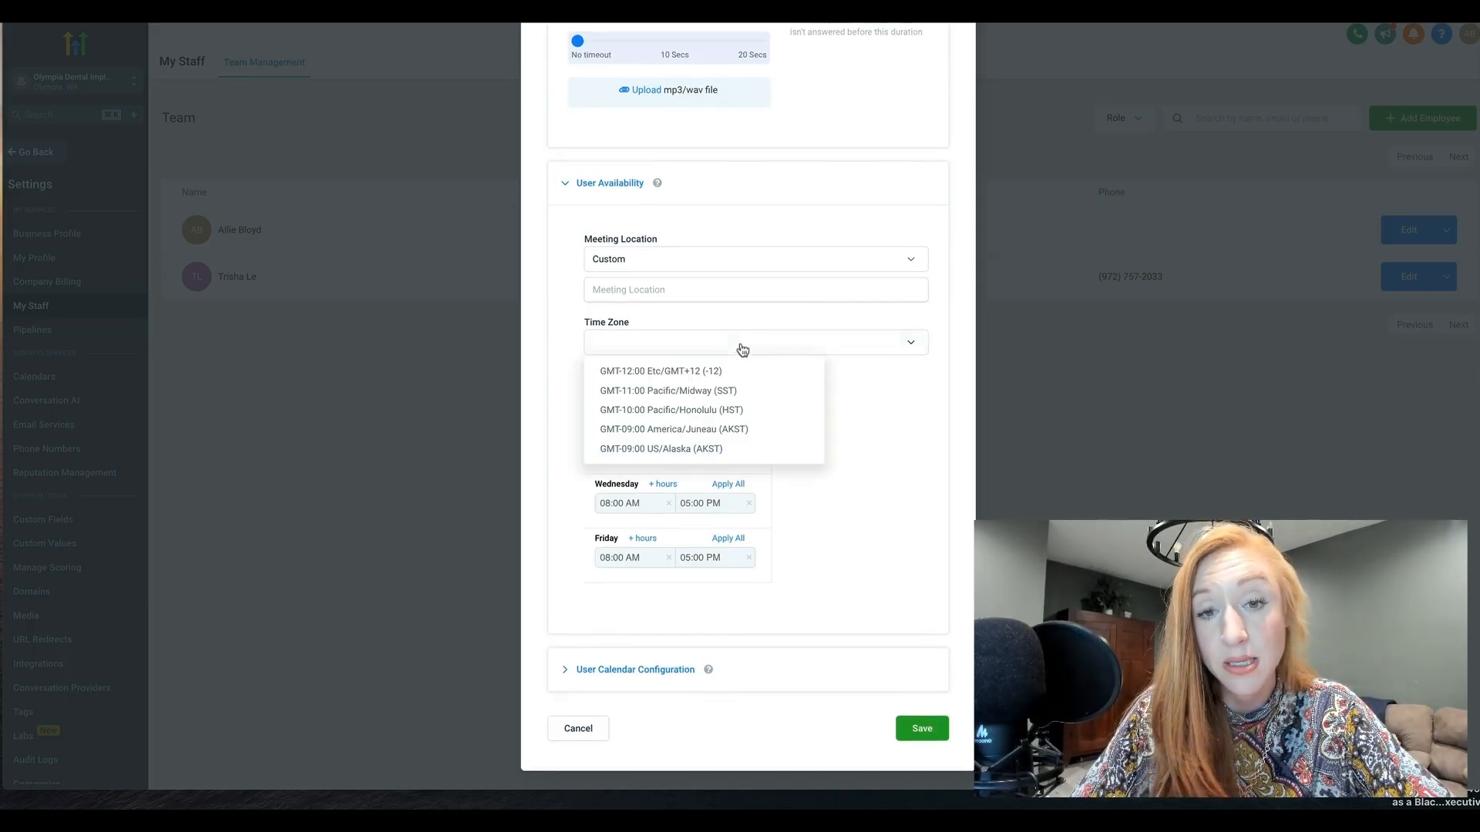
left_click(677, 449)
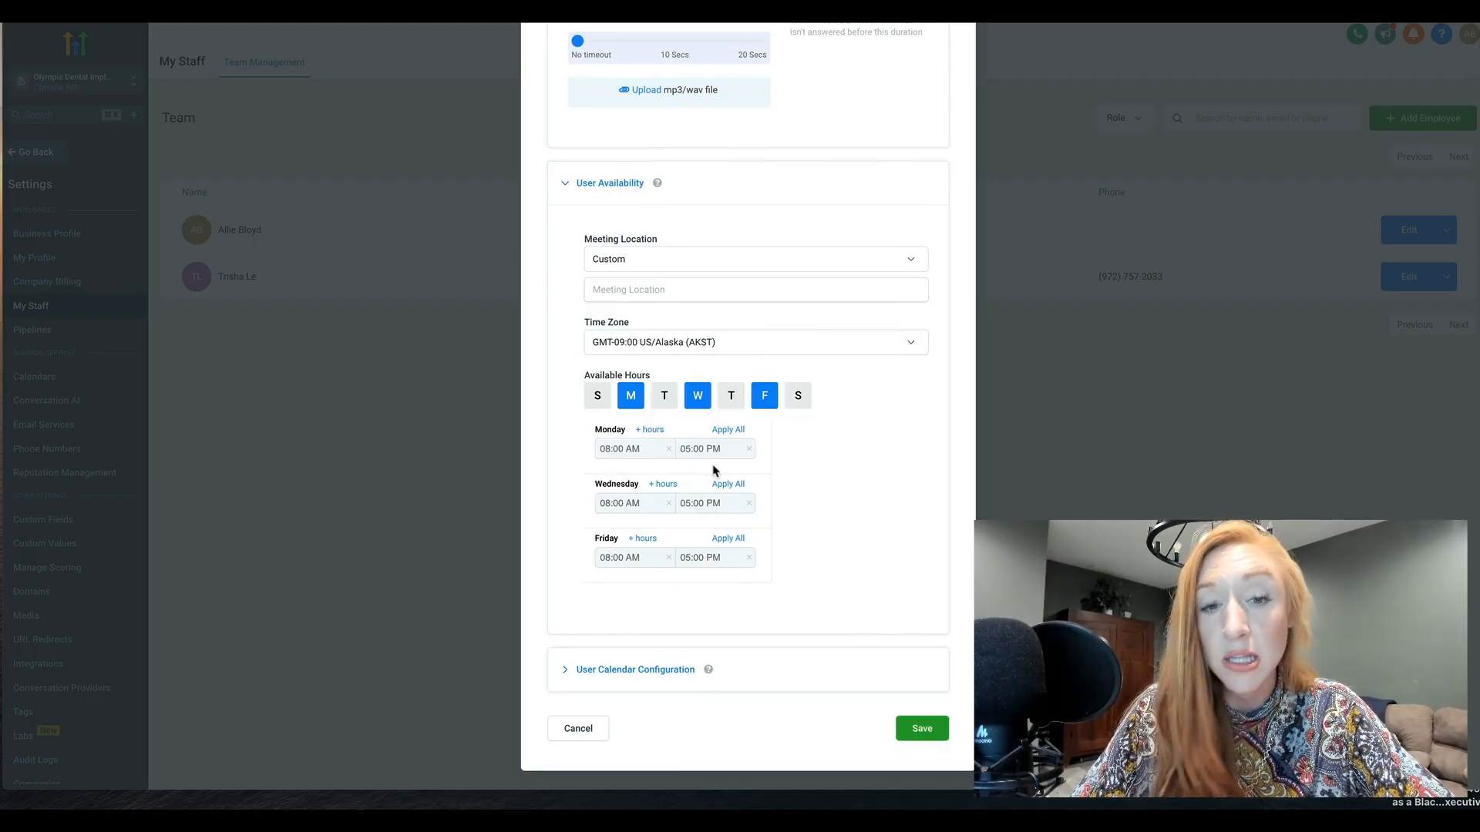
left_click(792, 296)
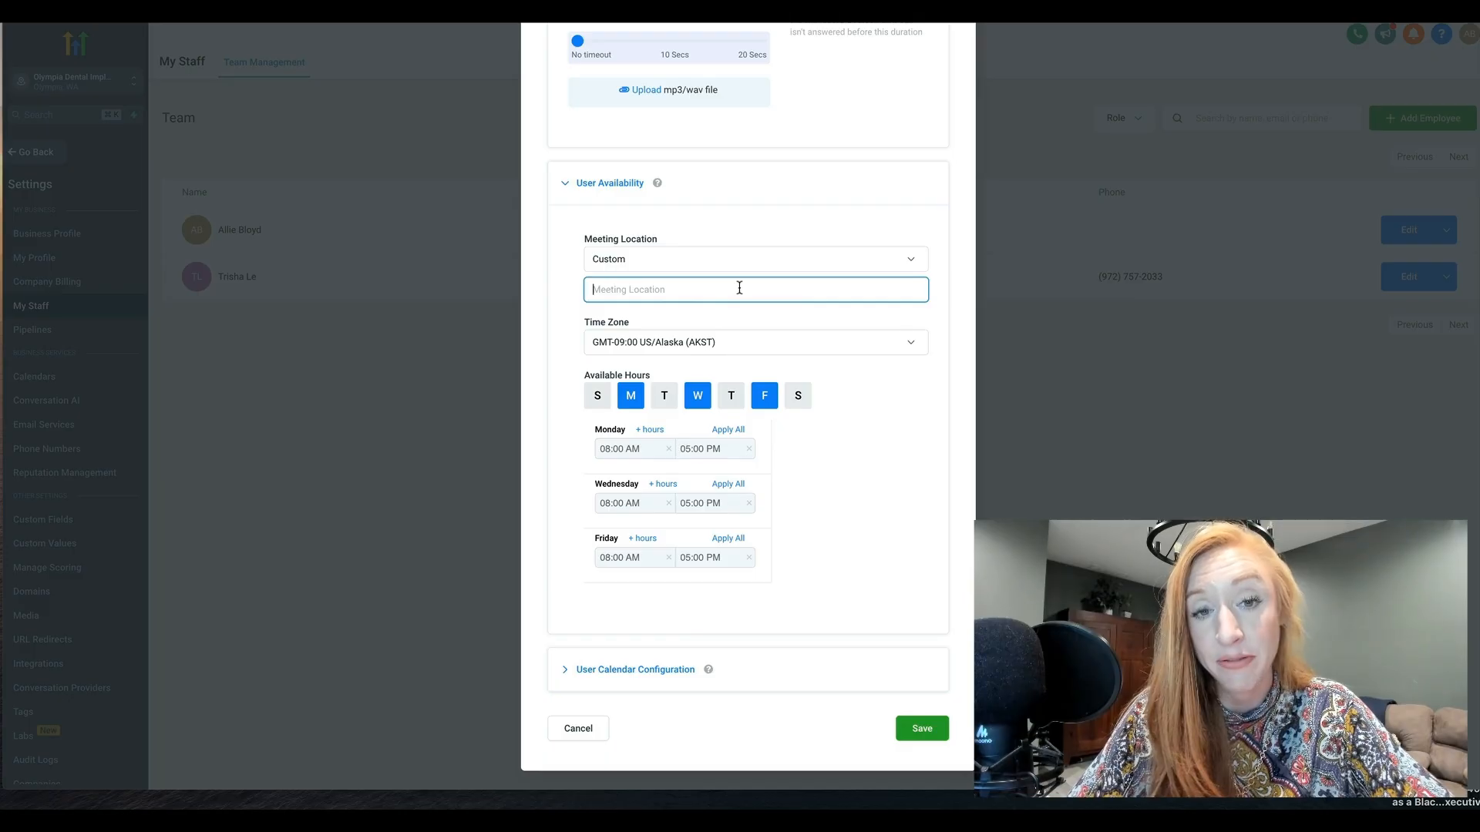
left_click(620, 262)
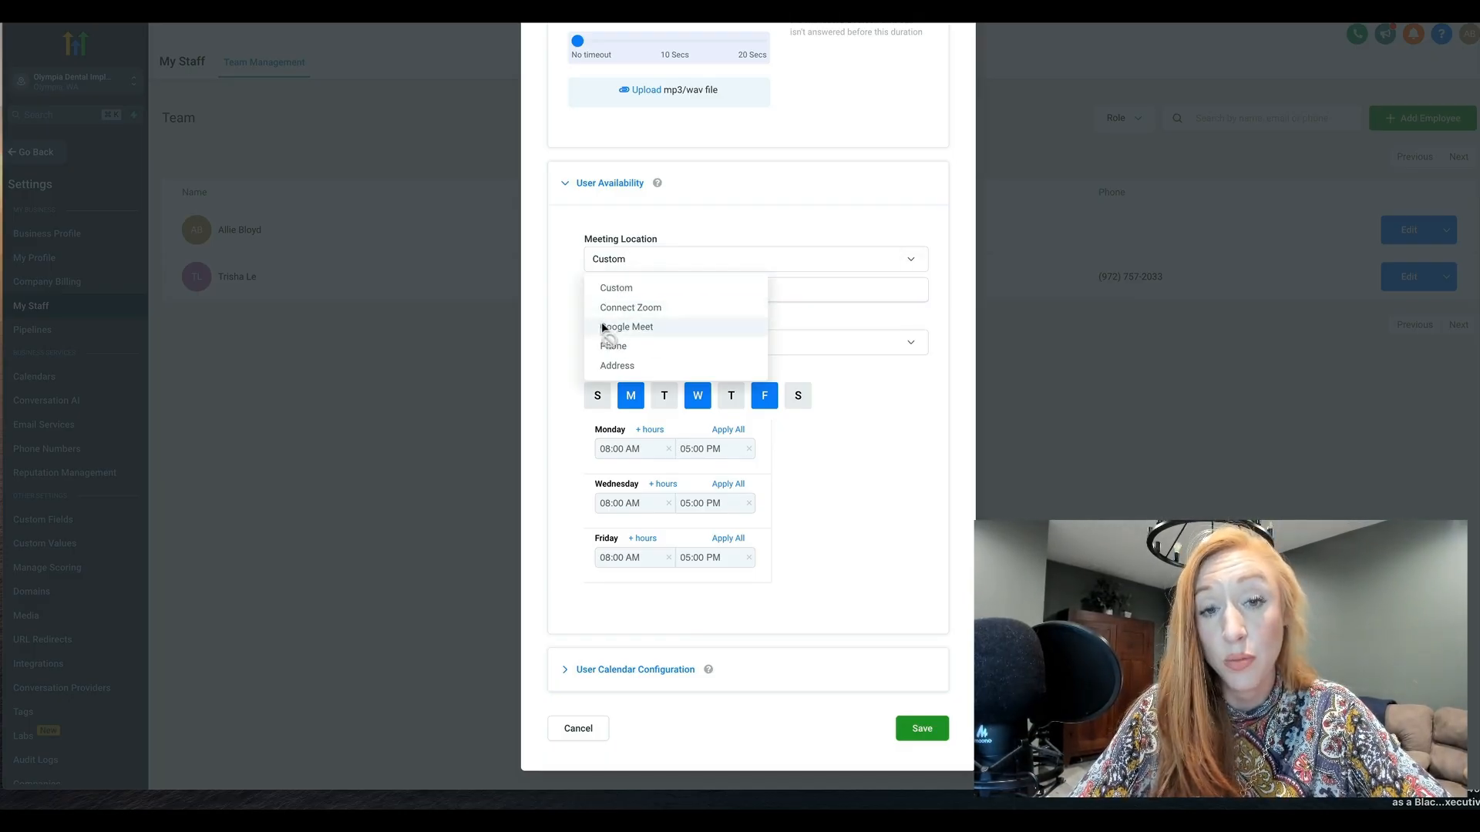
left_click(877, 386)
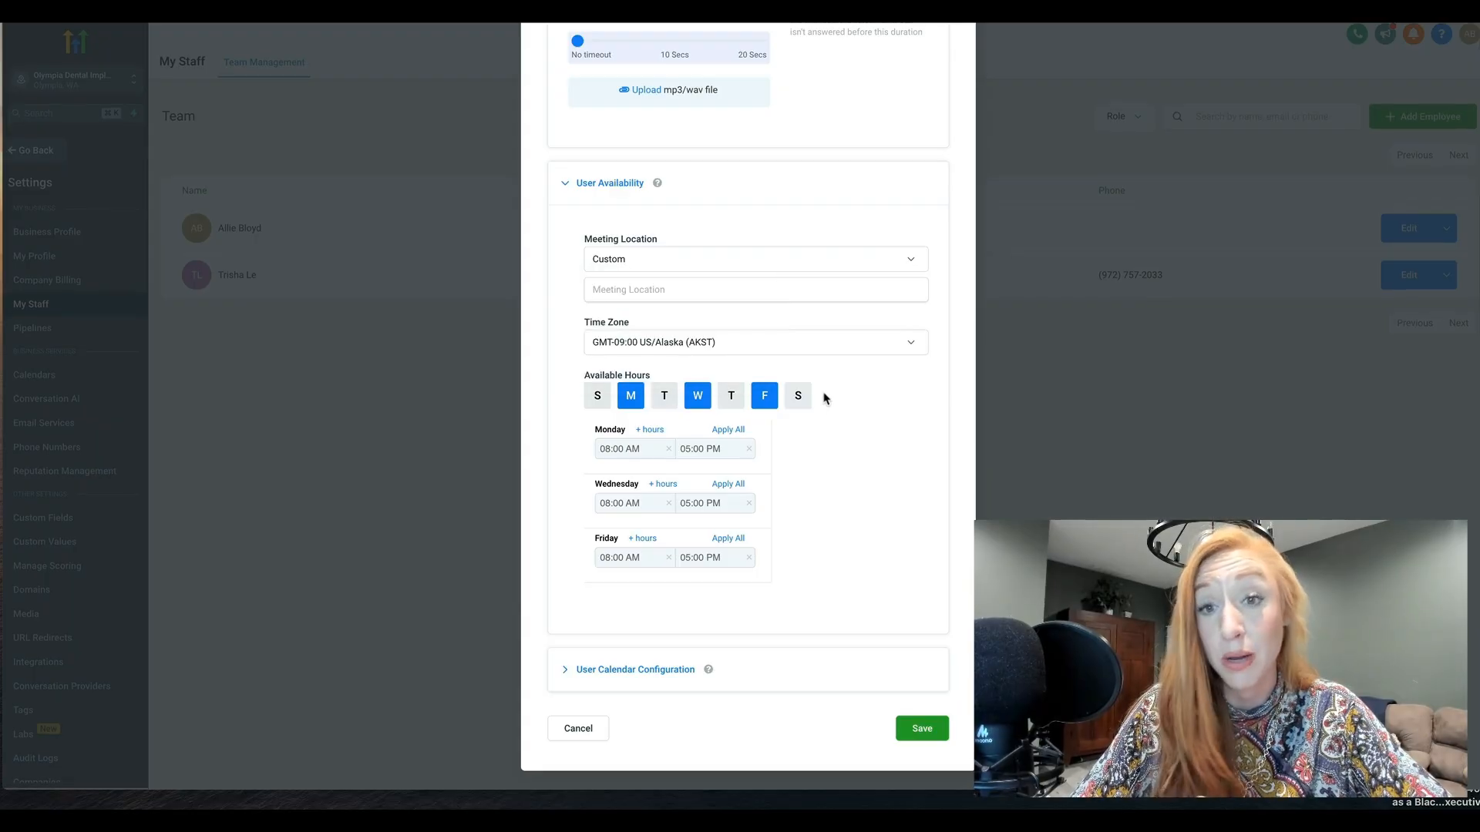
View the User Calendar Configuration, discarding the new employee before opening the Pipelines settings
left_click(630, 672)
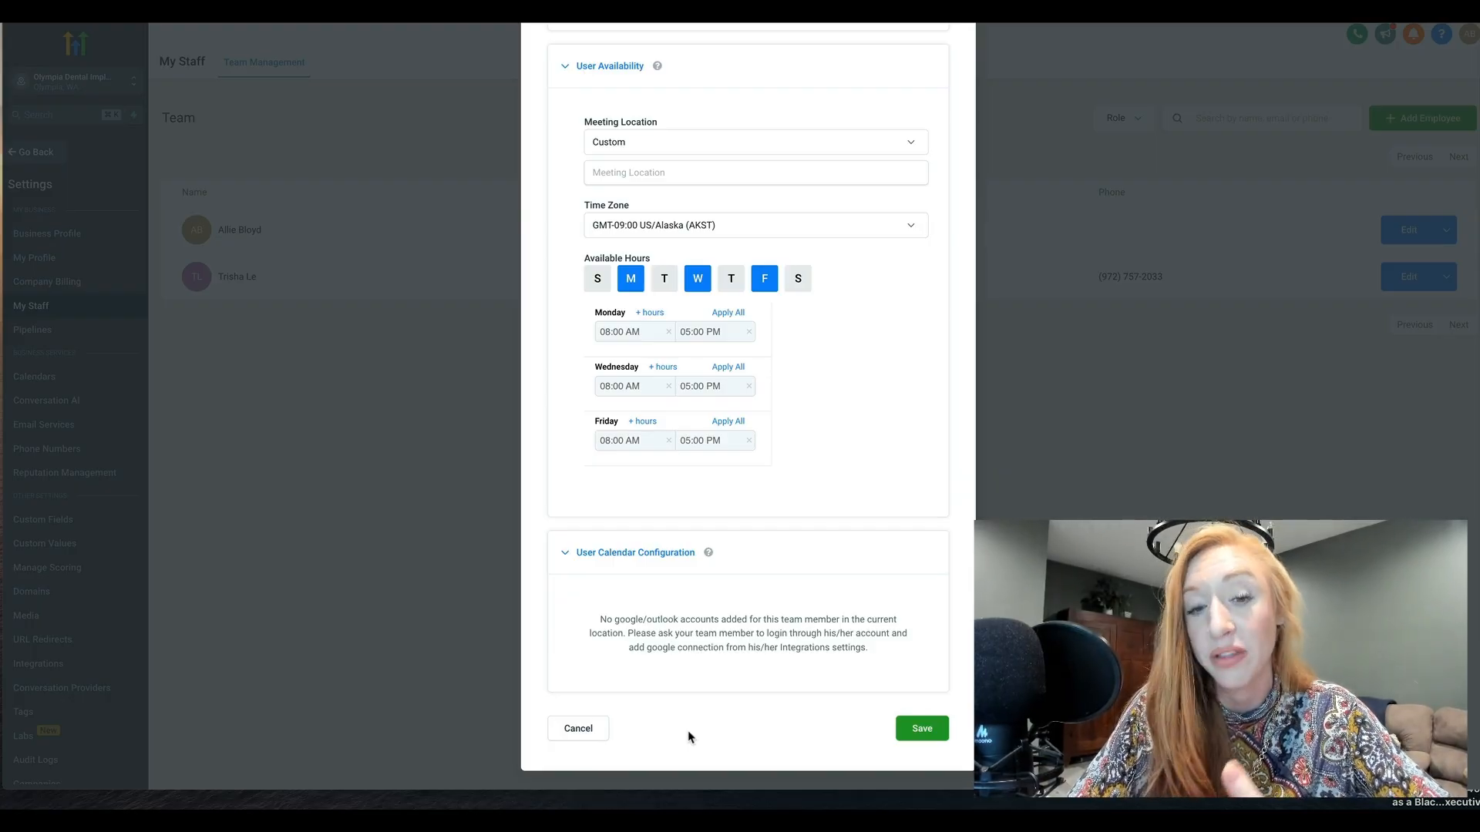
left_click(580, 729)
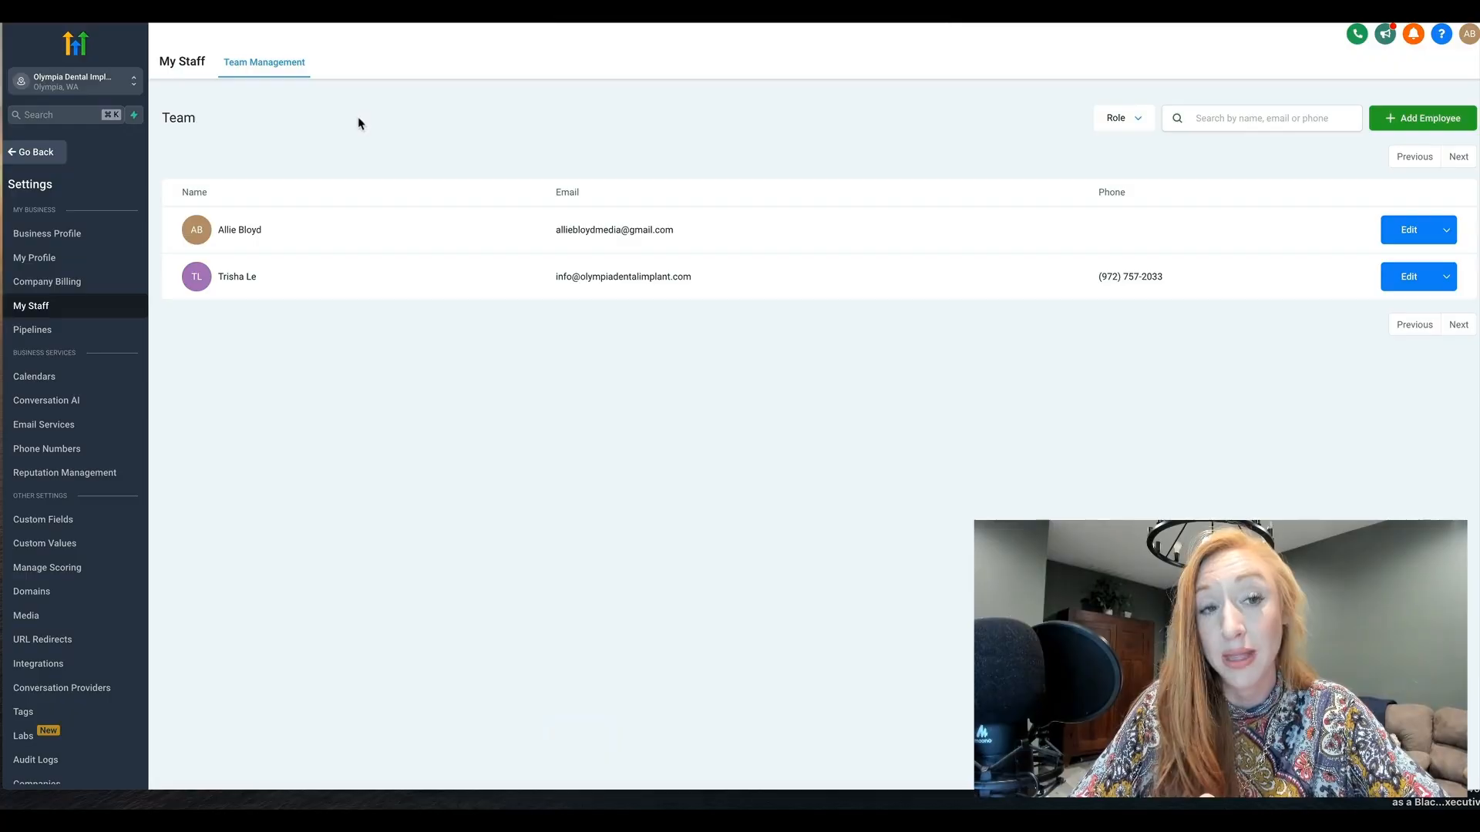
left_click(40, 330)
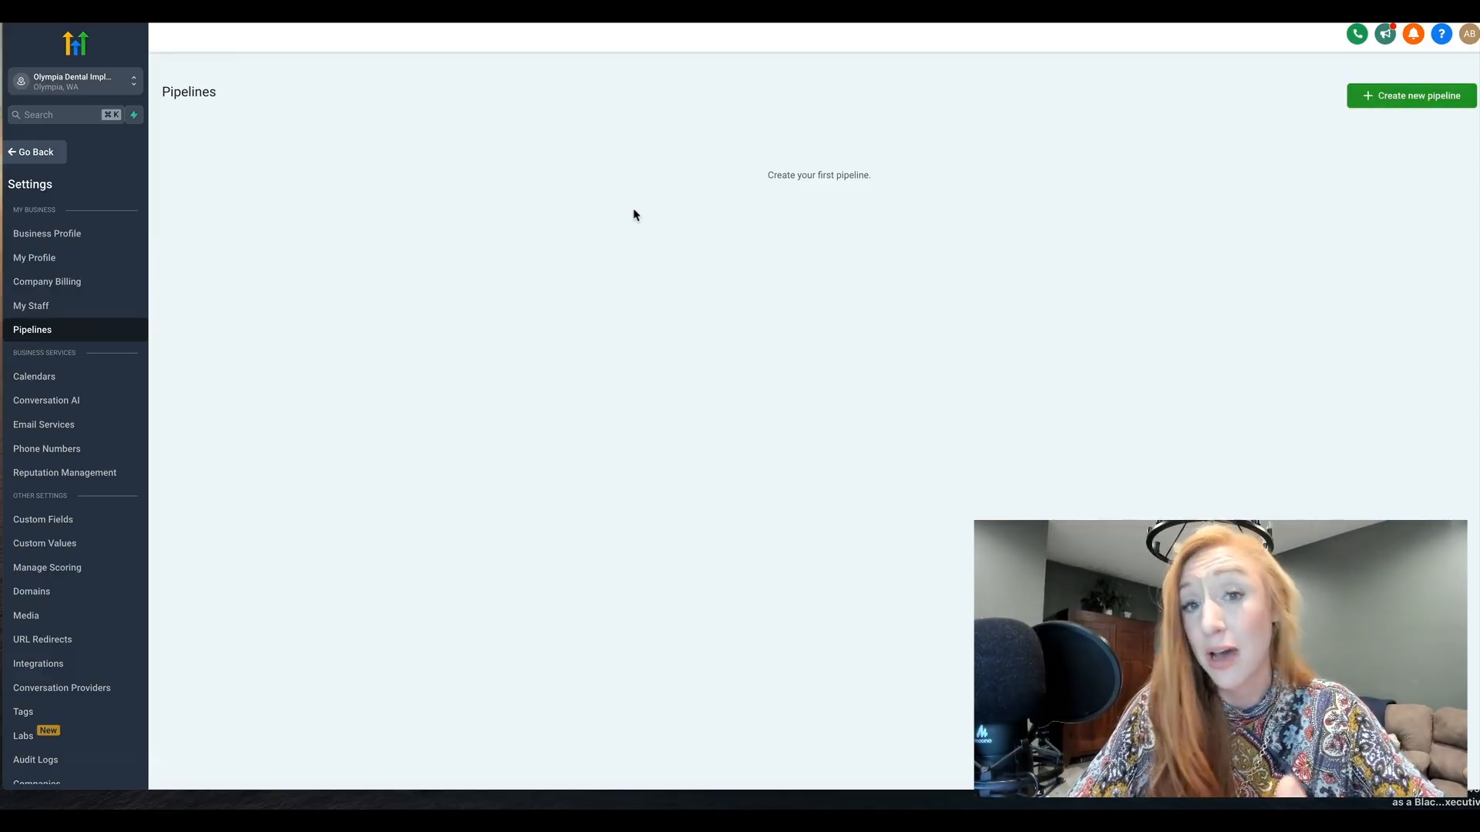
Start a new pipeline named Sales Pipeline with Lead as its first stage
left_click(1371, 98)
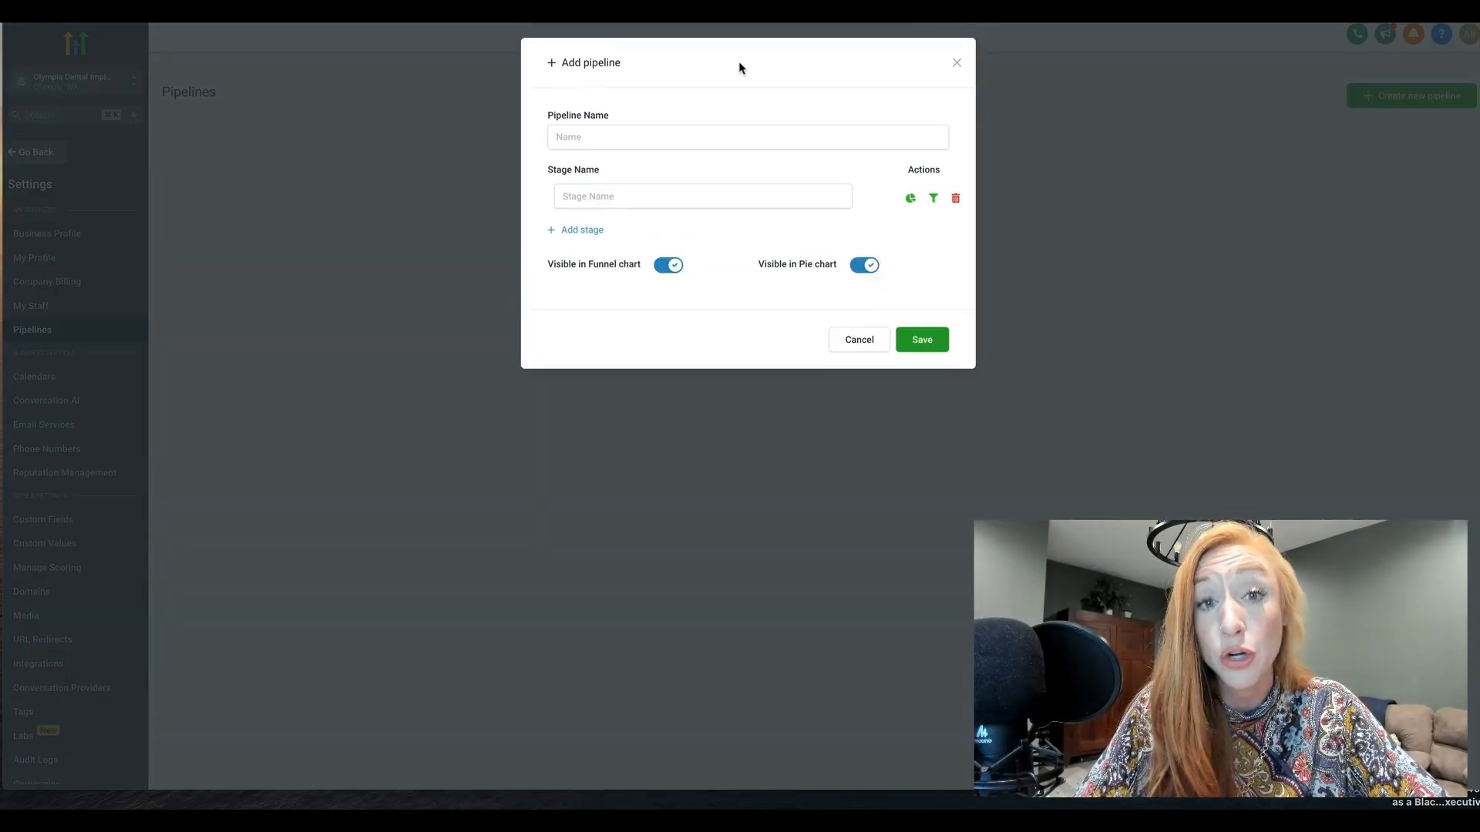
left_click(716, 142)
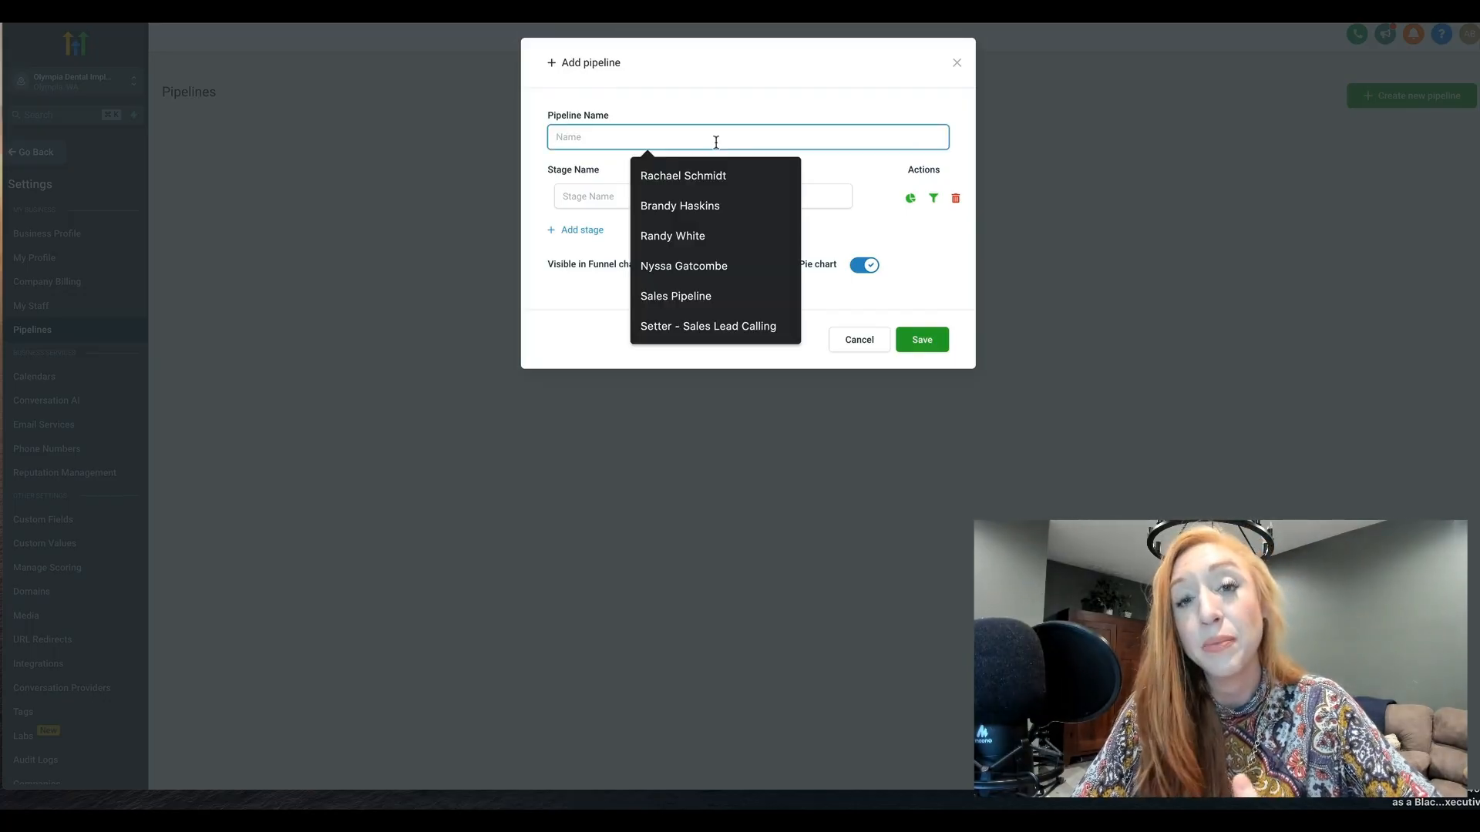
left_click(713, 107)
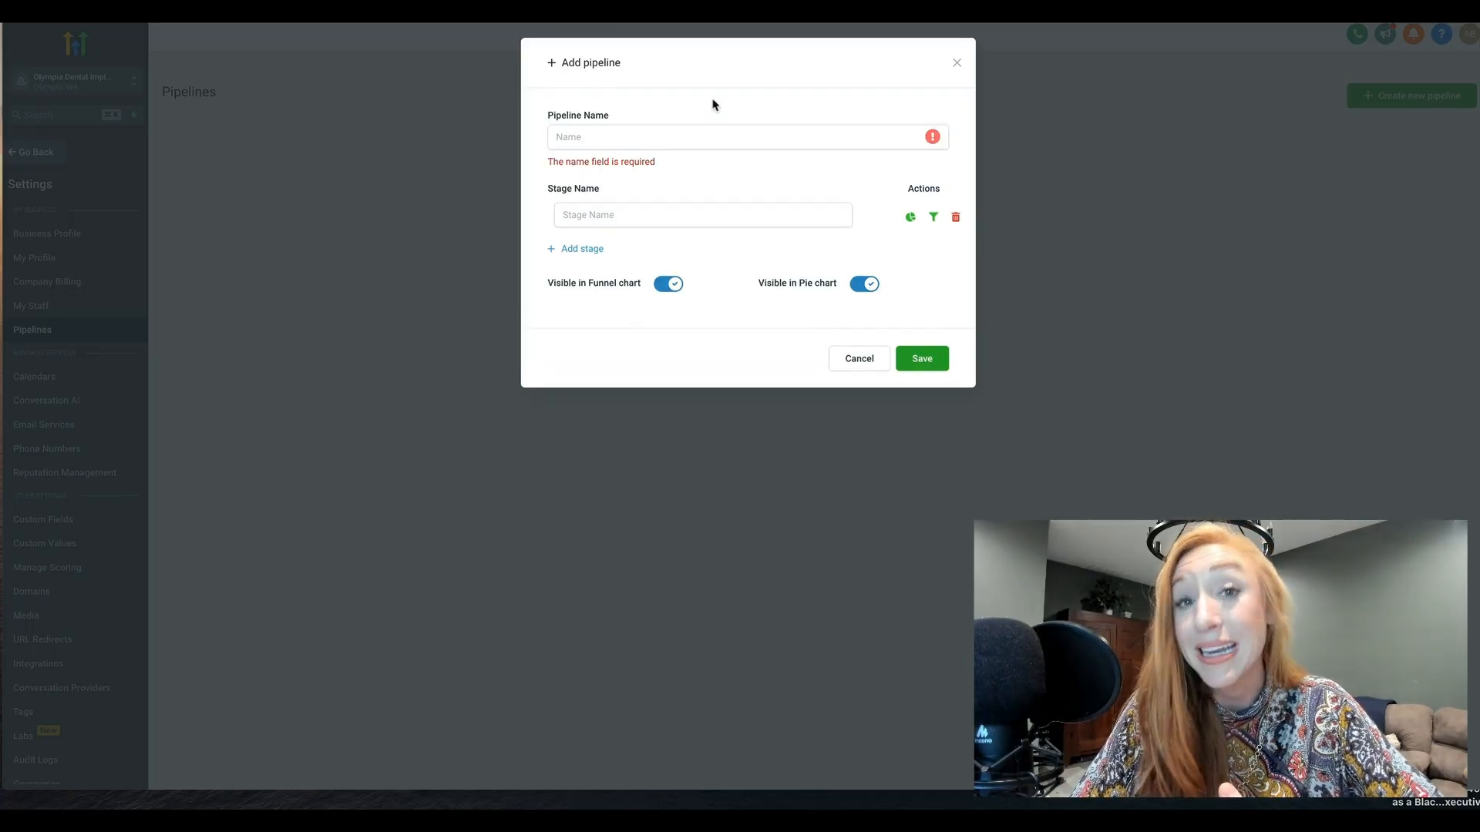
left_click(680, 134)
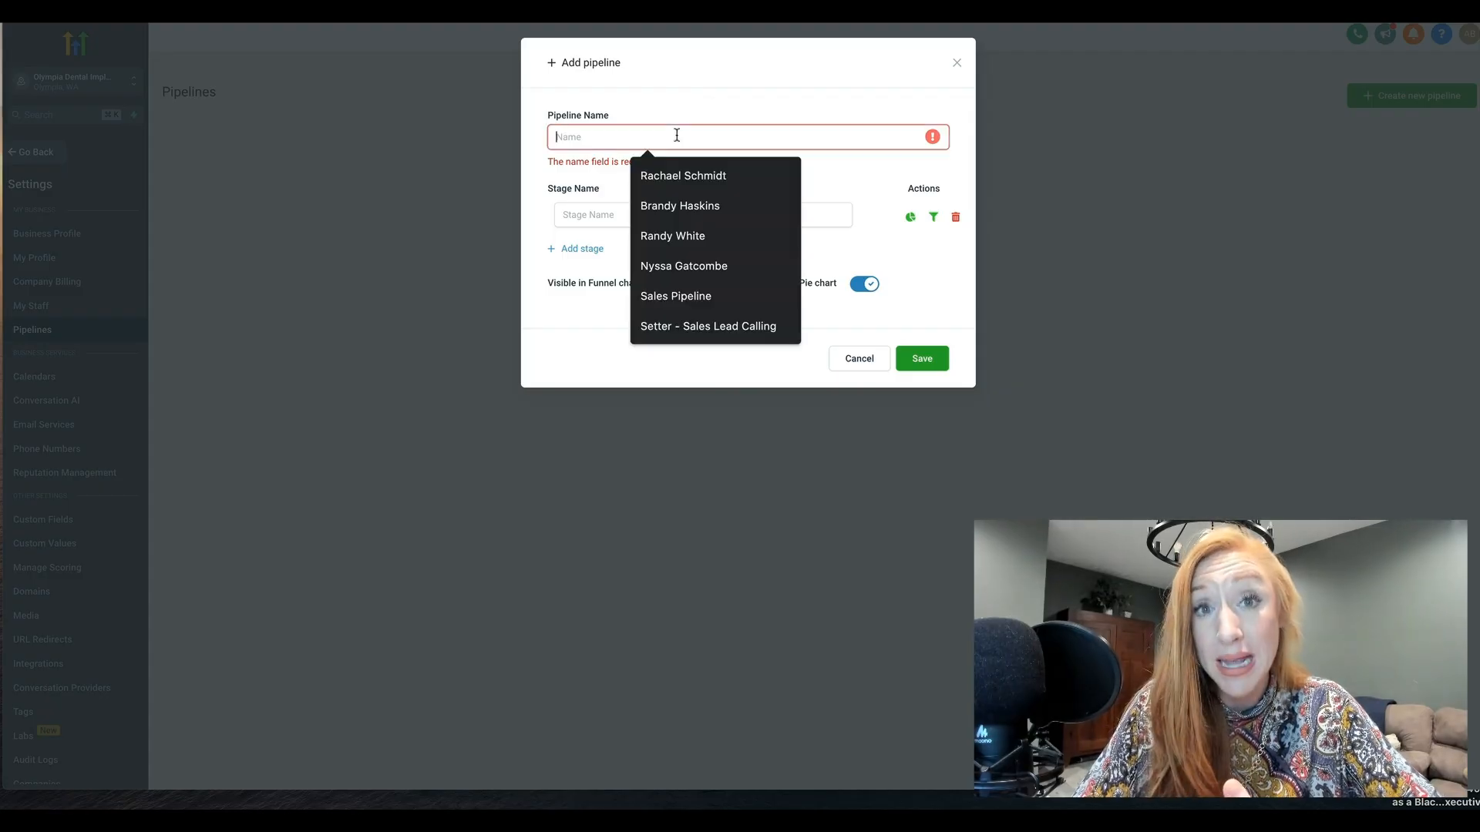
left_click(702, 300)
left_click(633, 198)
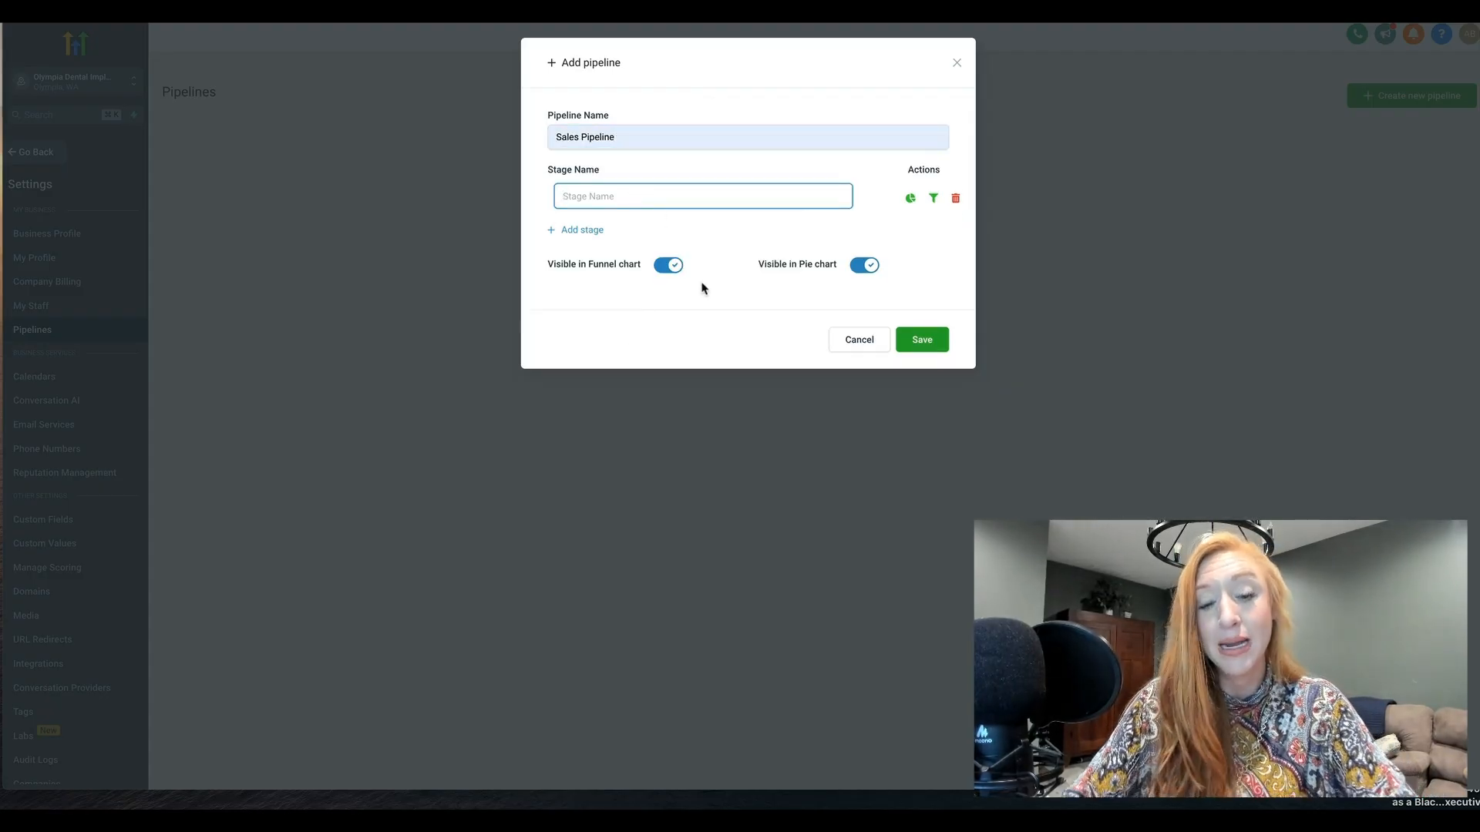
type("Lead")
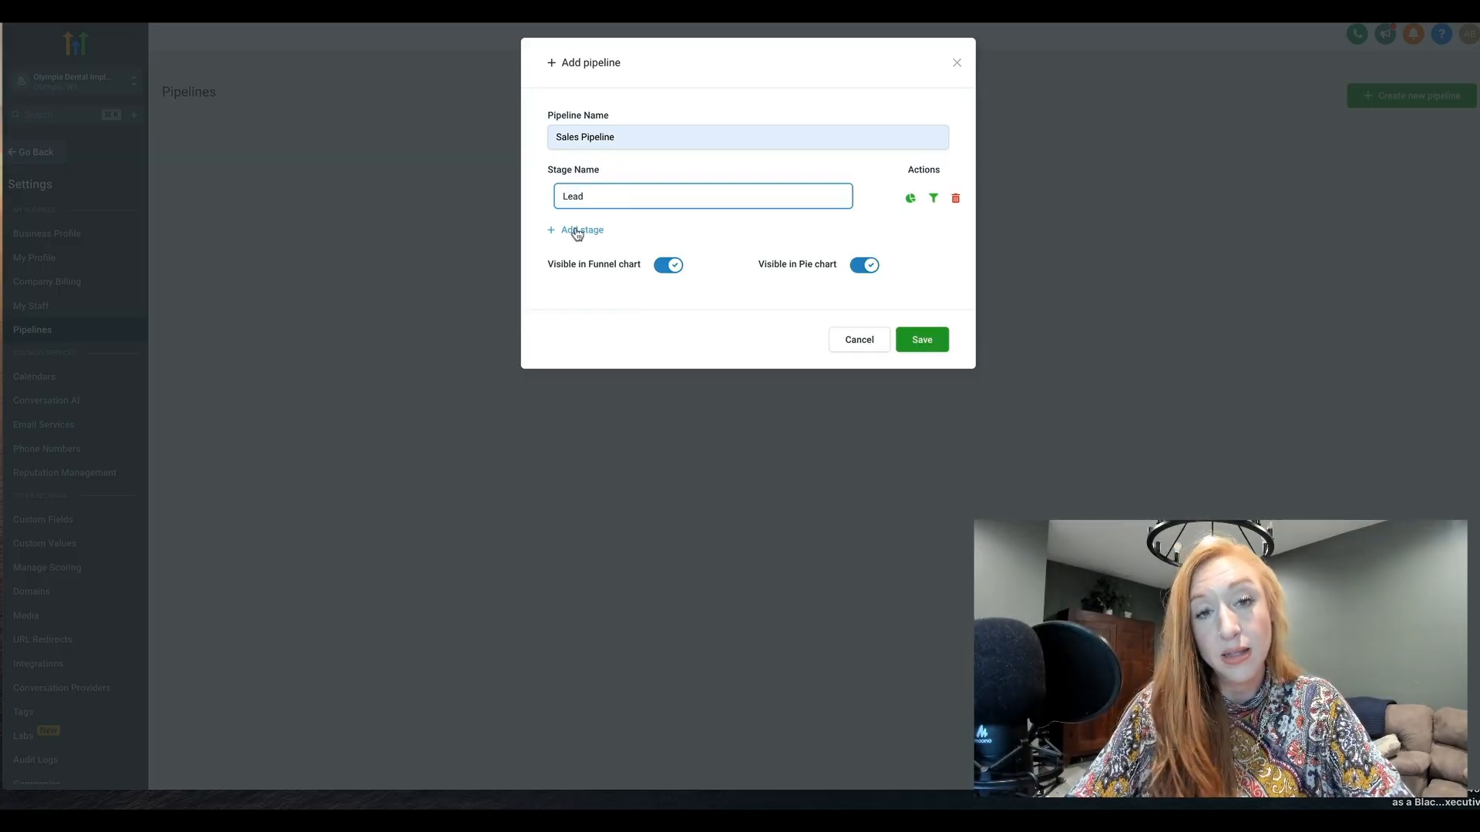
Add Booked Call and No Show as the second and third stages of the new pipeline
left_click(580, 230)
type("Booked ")
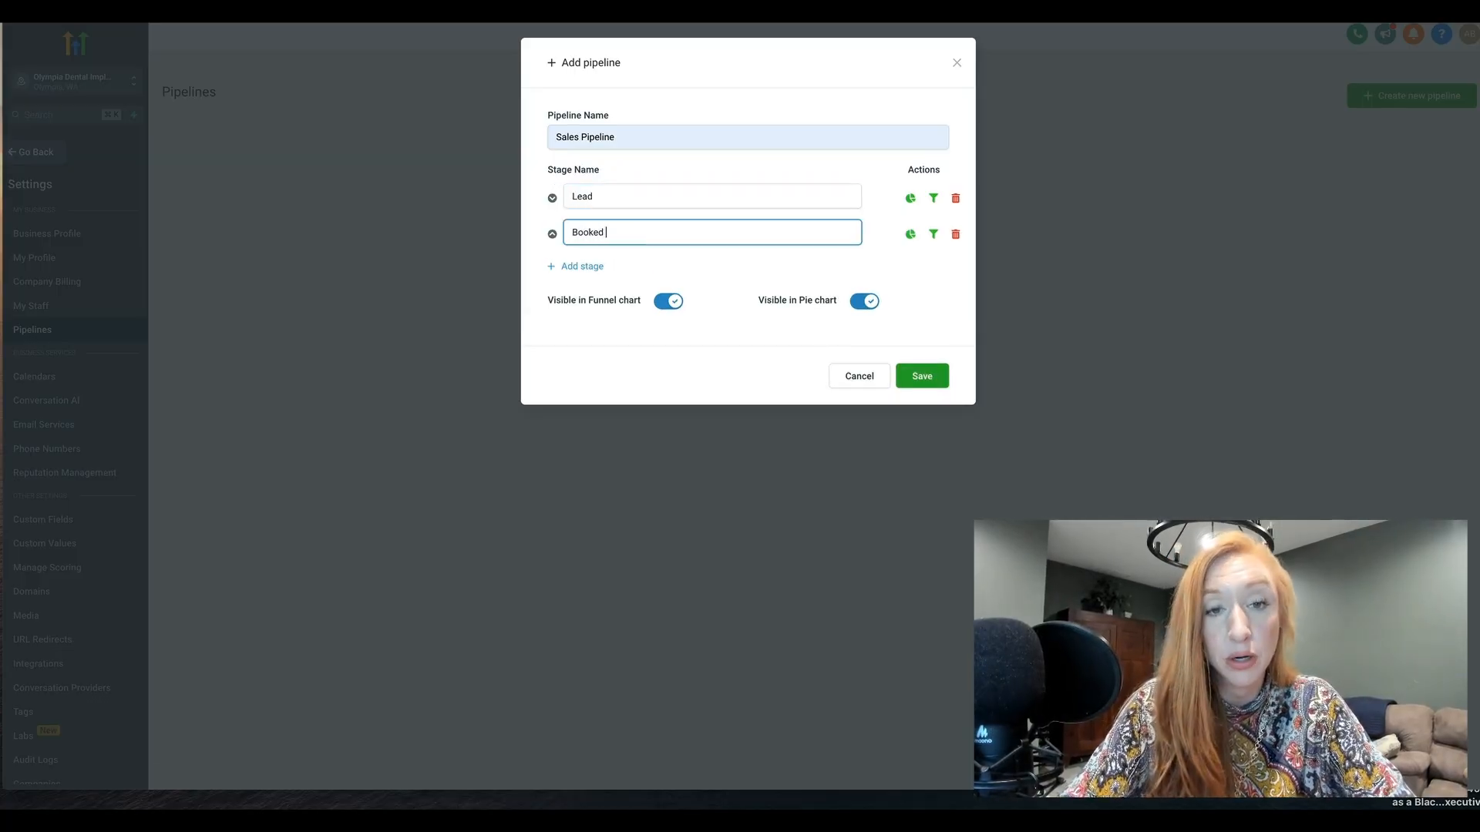
type("Call")
left_click(580, 265)
type("No Show")
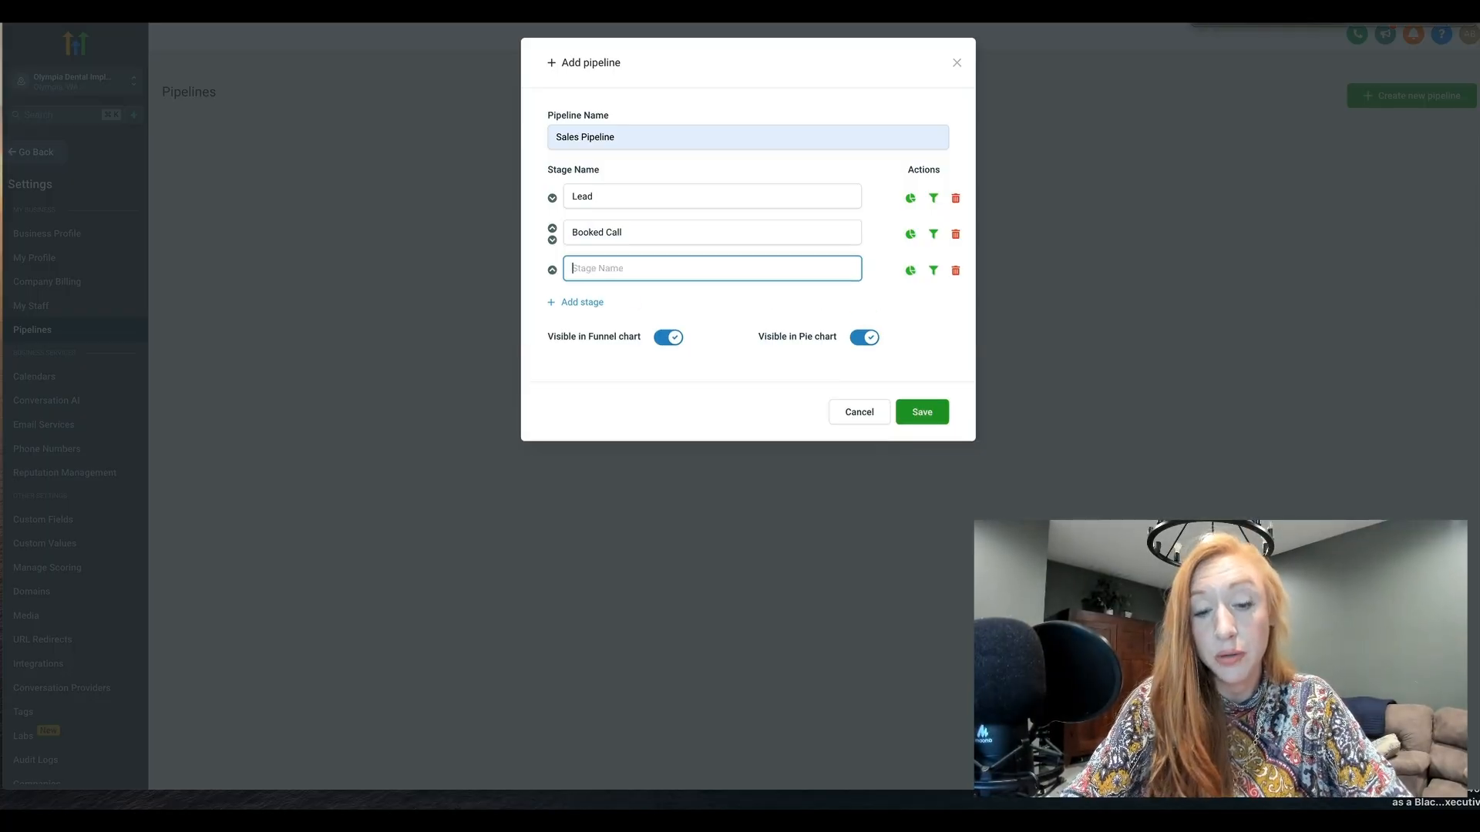
Add Follow Up and Won stages, and try the stage reordering by moving No Show above Booked Call and back
left_click(583, 302)
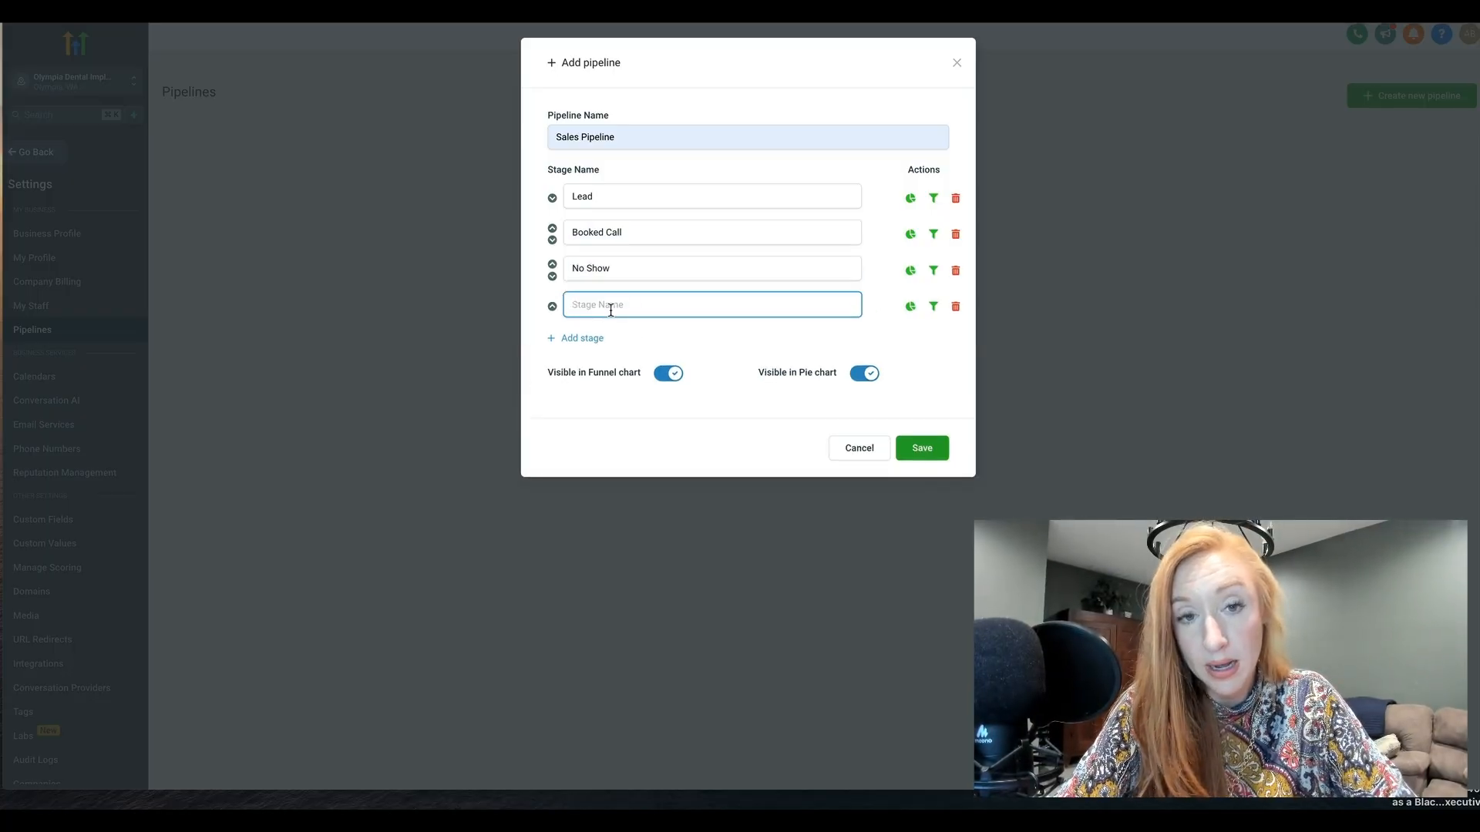
type("Follow Up")
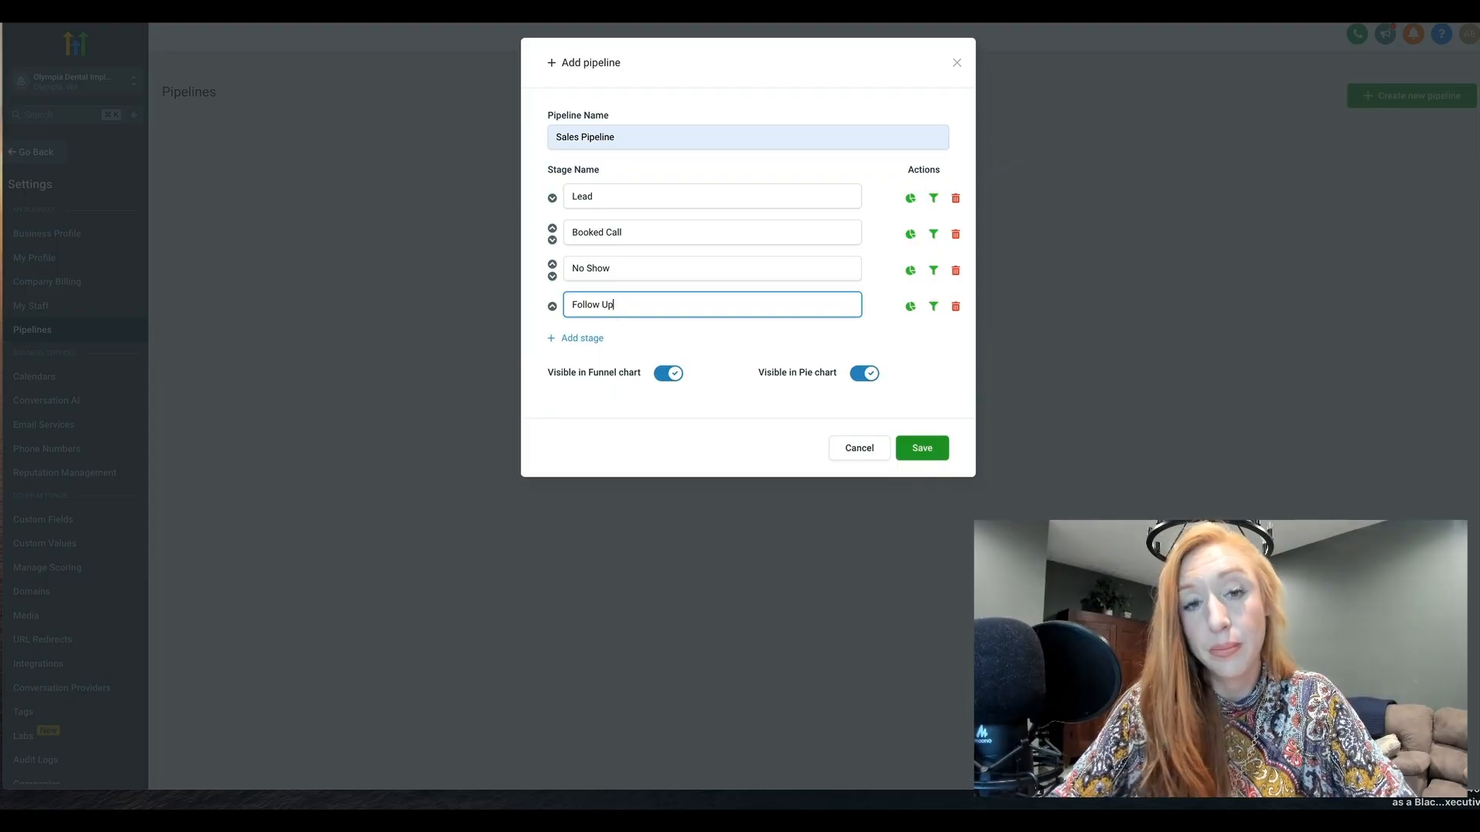
left_click(593, 337)
type("Won")
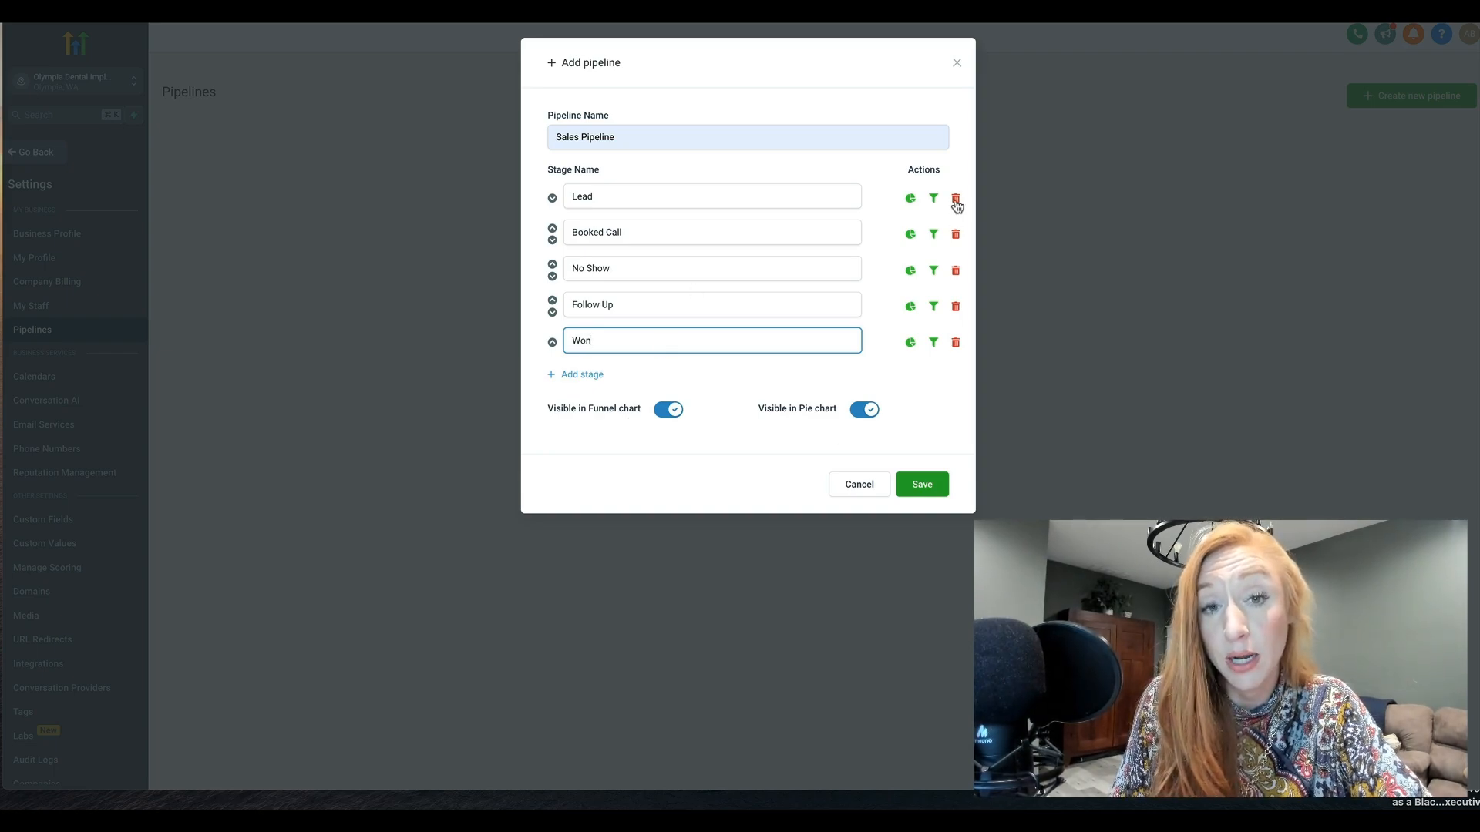
left_click(552, 264)
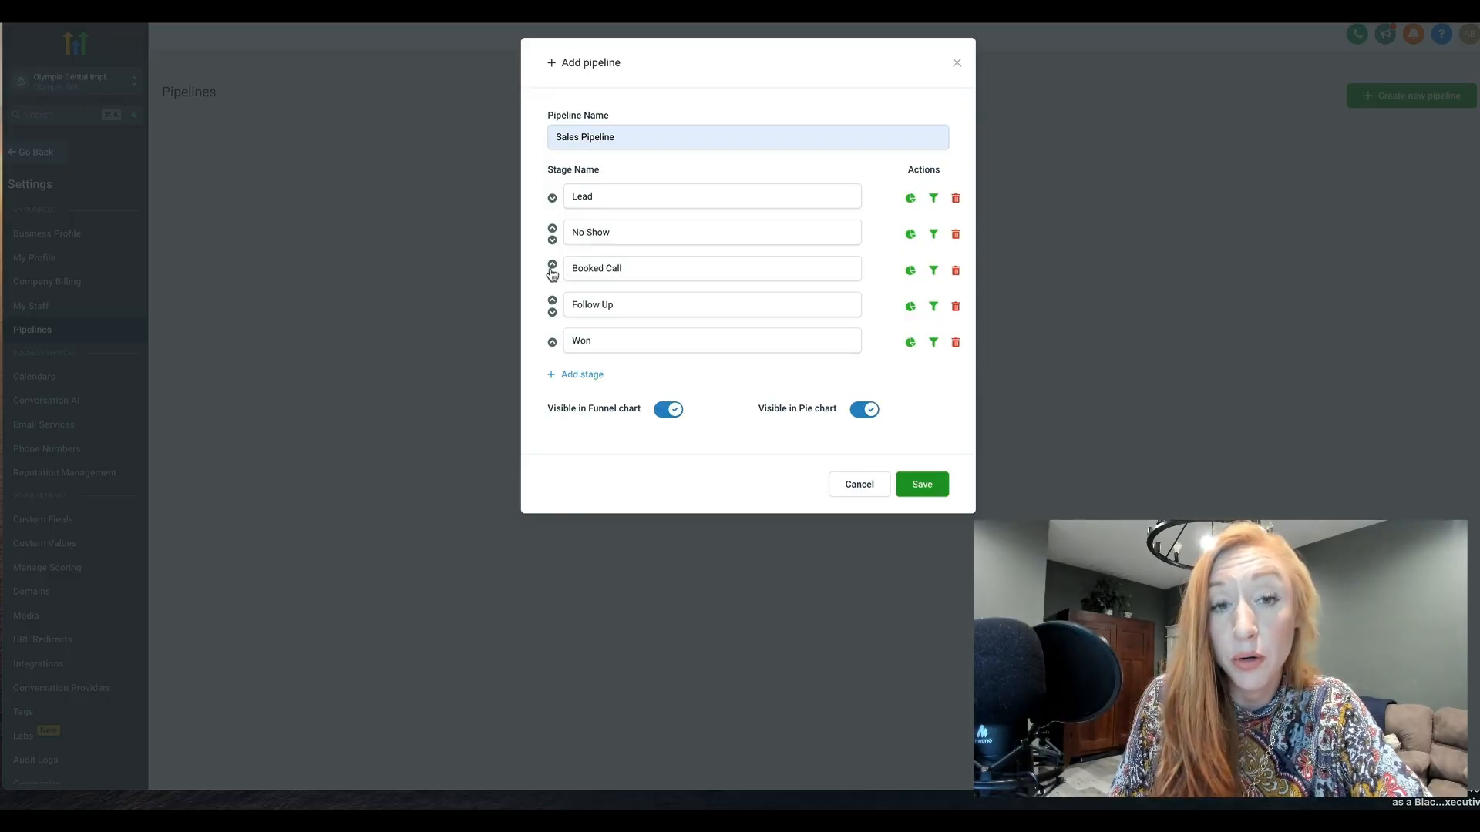
left_click(553, 240)
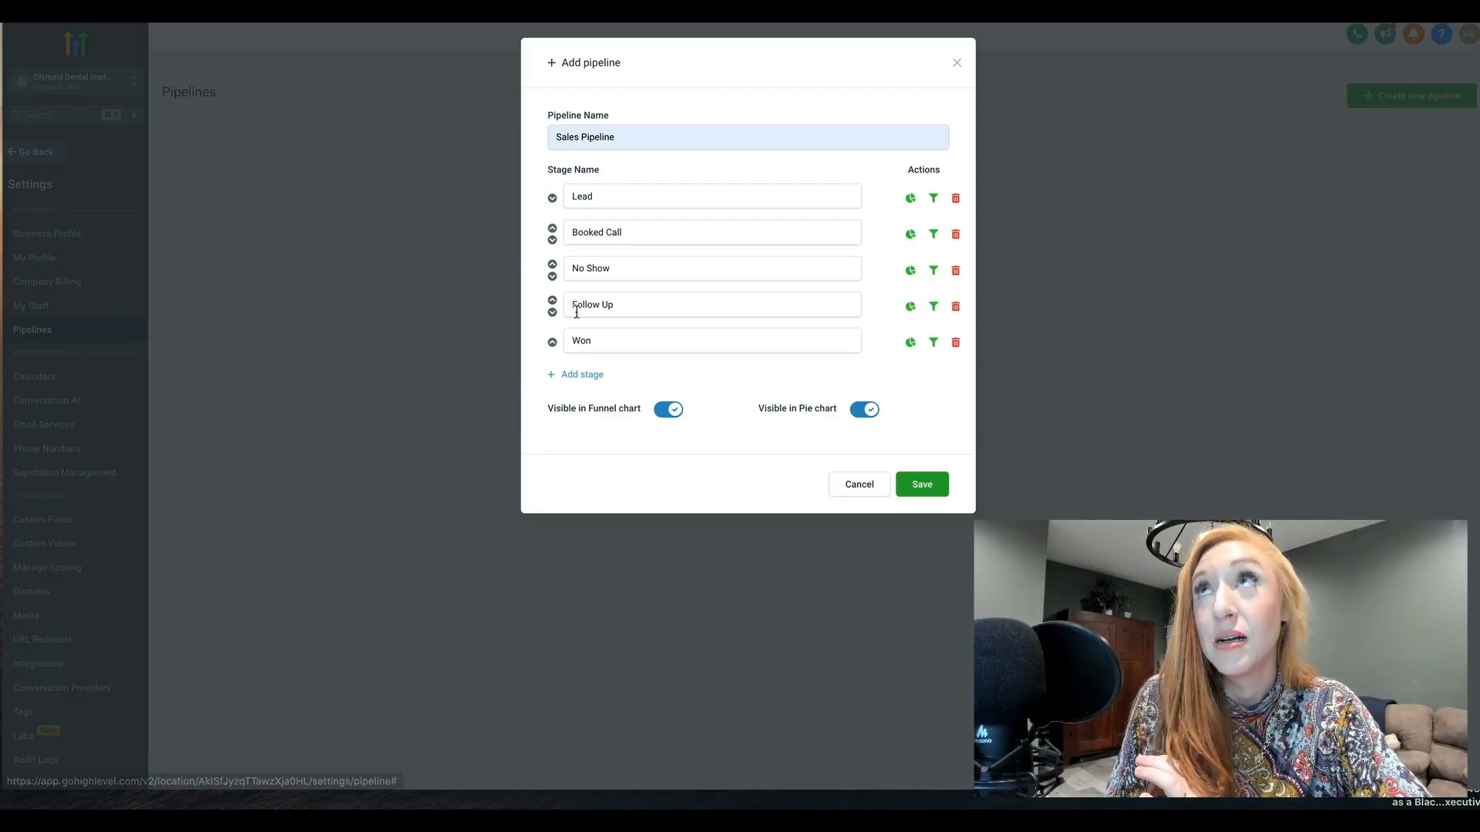
Rename the Booked Call stage to "Booked Onboarding Appontment"
triple_click(604, 235)
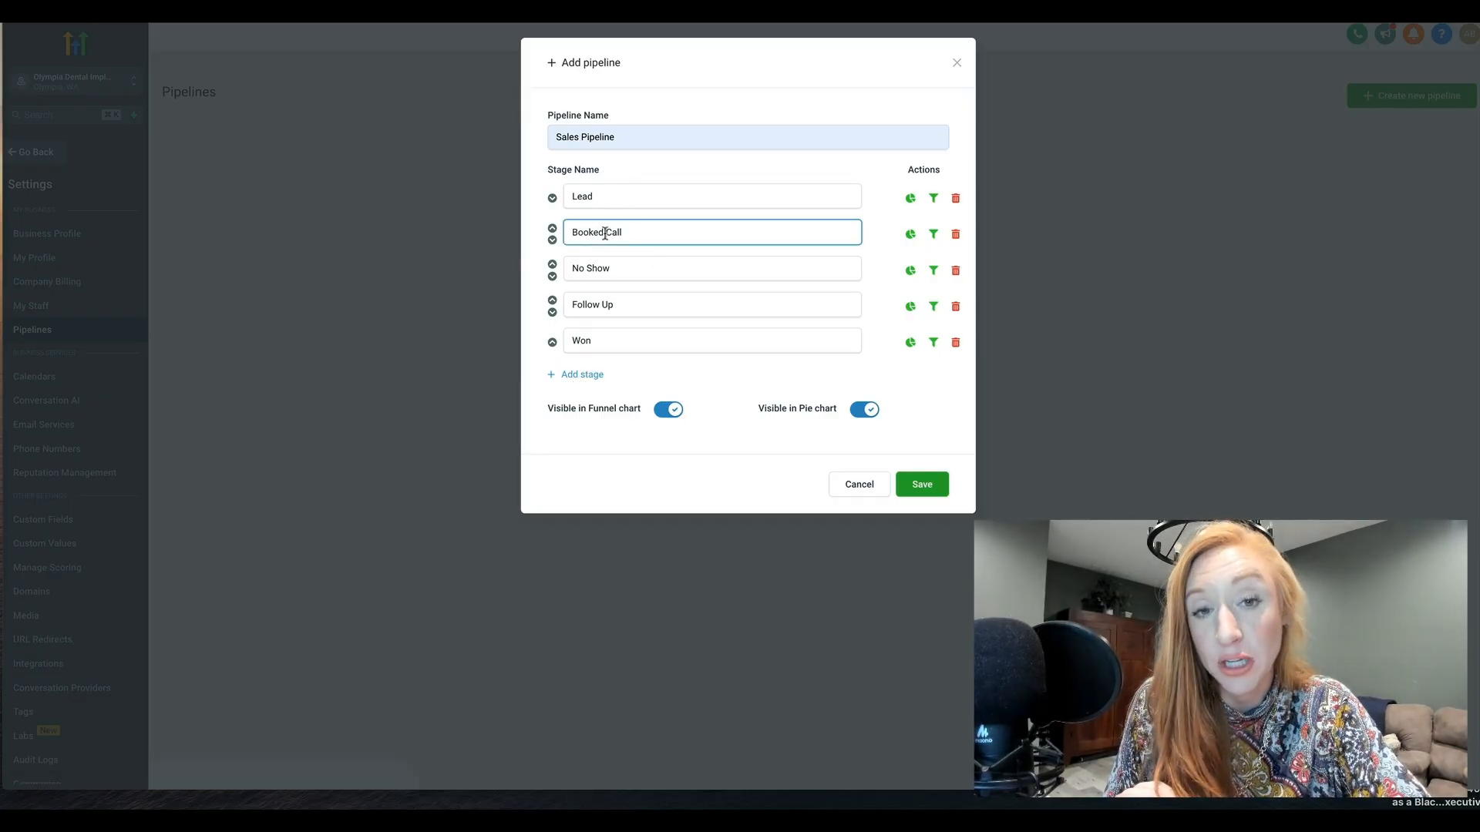
left_click(623, 233)
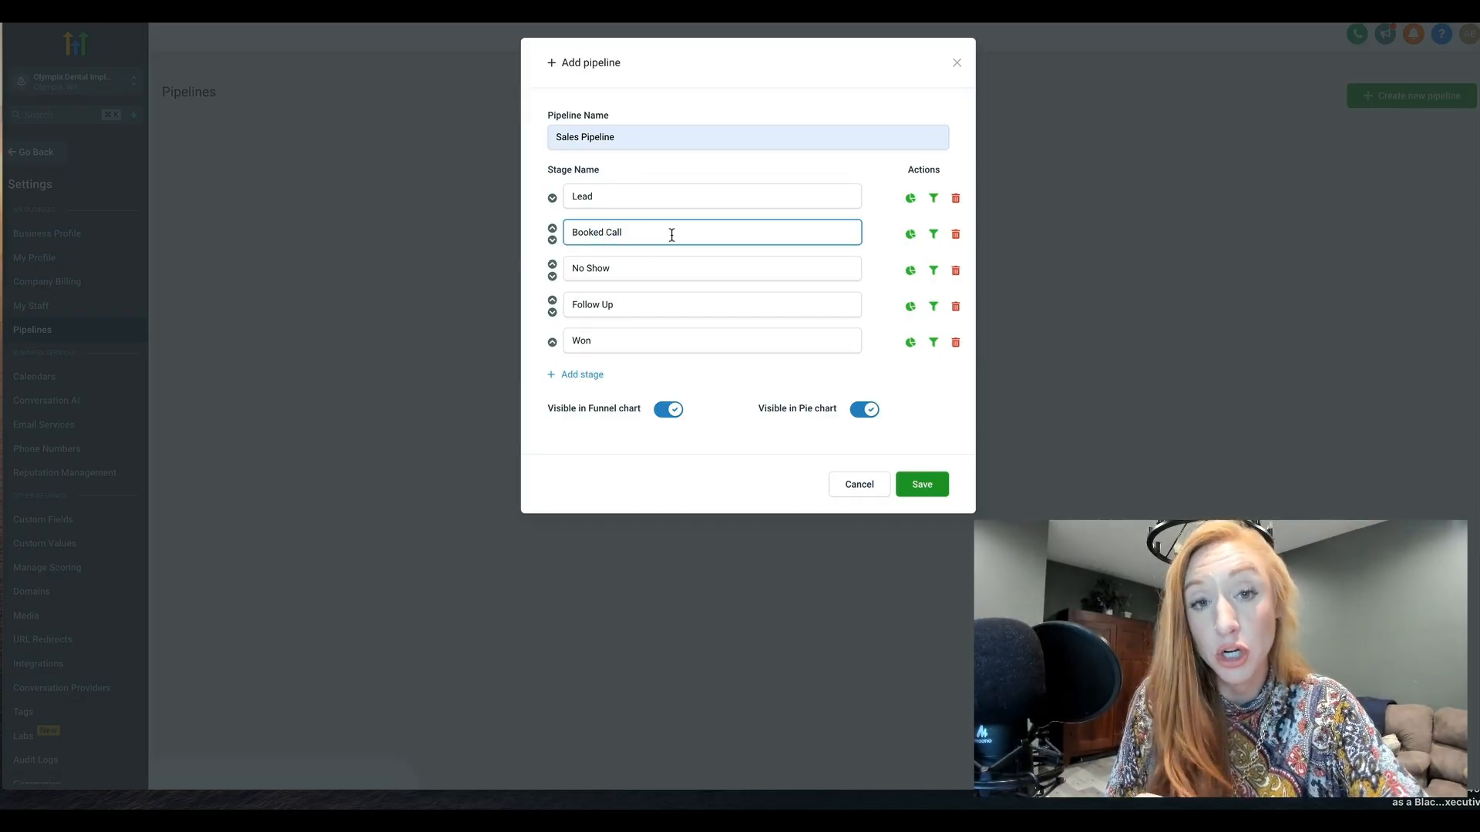
left_click_drag(671, 235, 539, 237)
key("BackSpace")
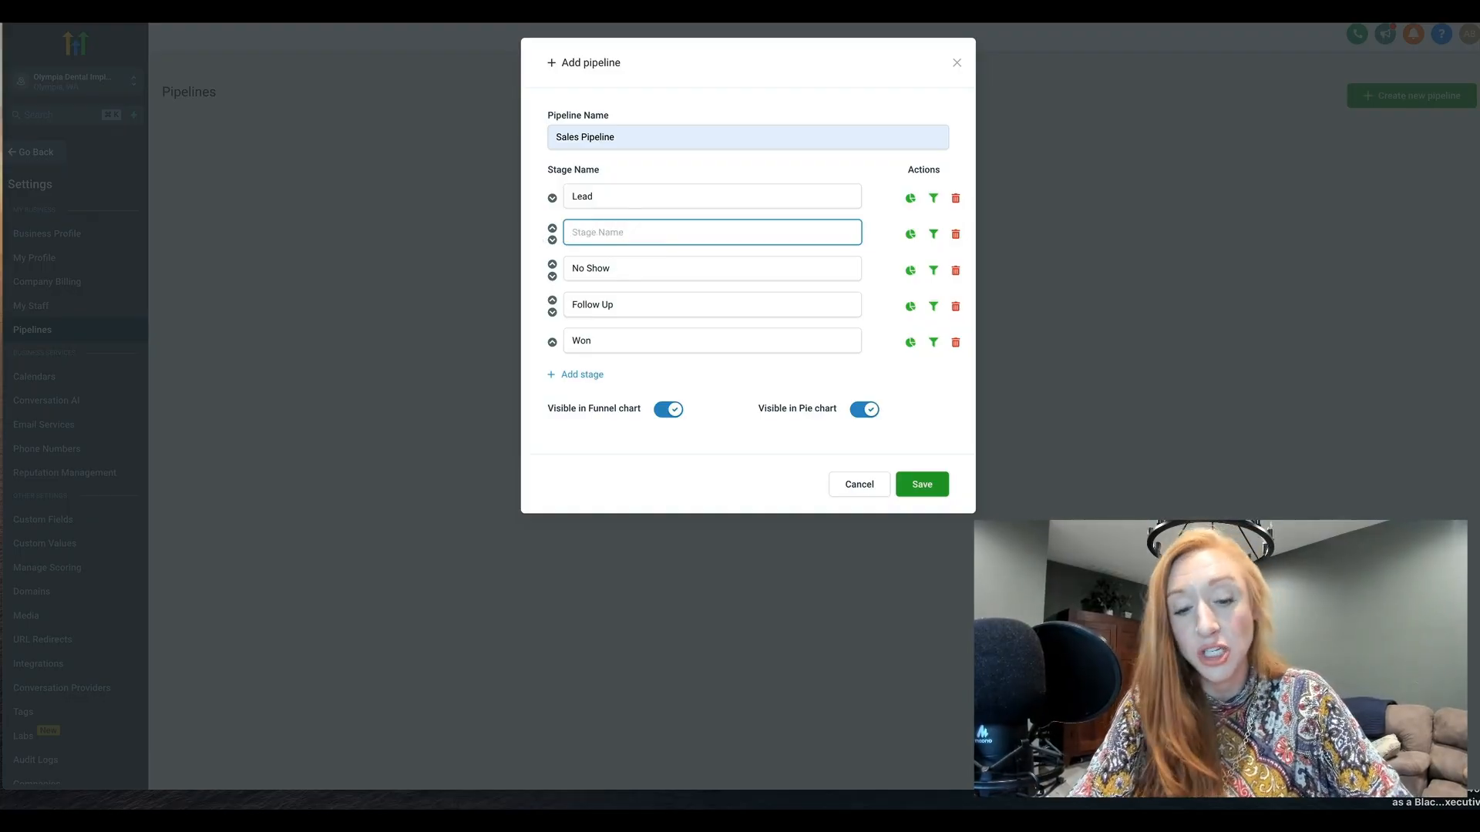
type("Booked Onboarding Appontment")
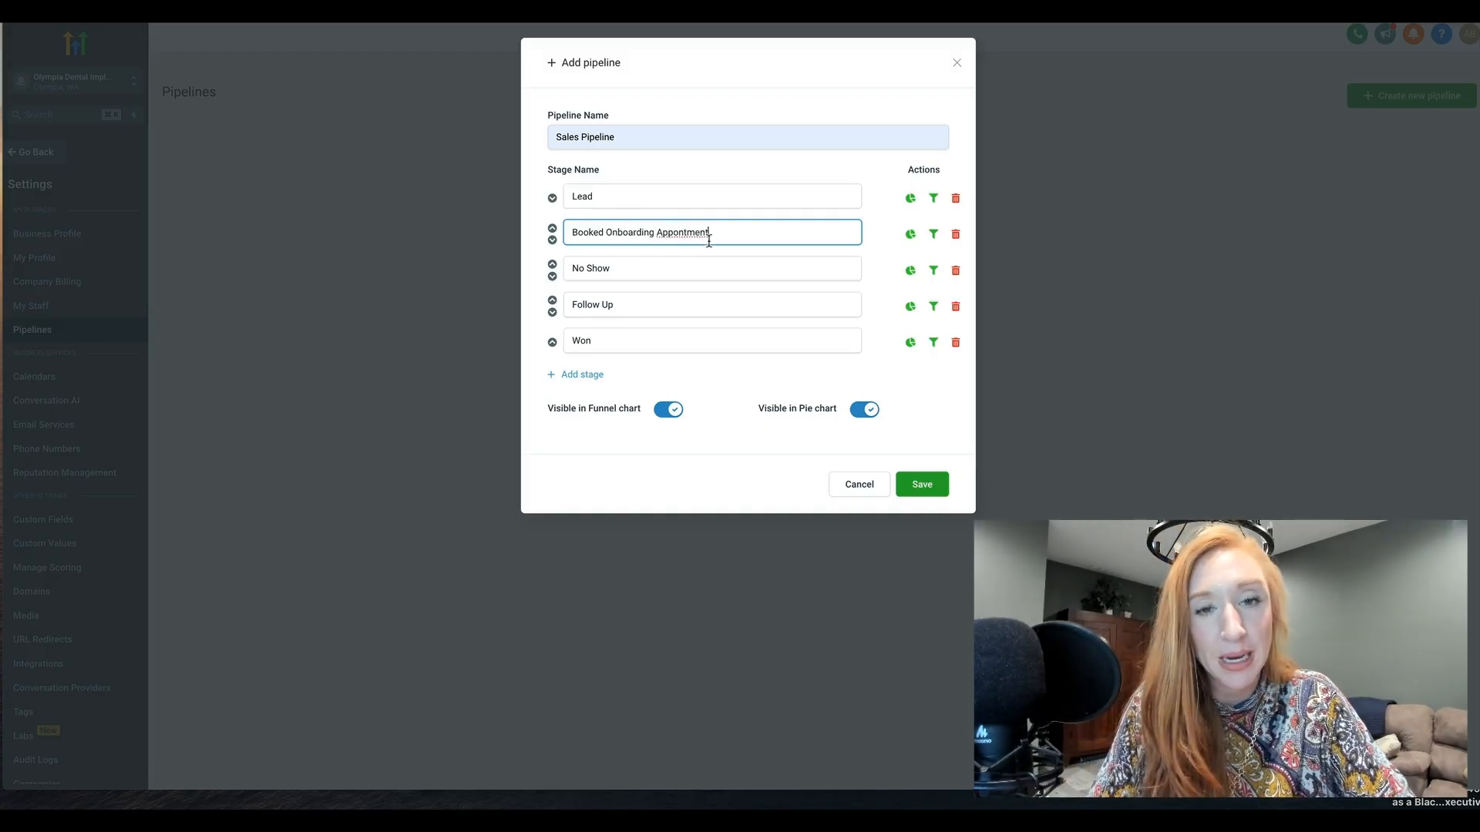
Rename the No Show stage to "First call completed"
left_click(635, 267)
left_click_drag(629, 267, 505, 266)
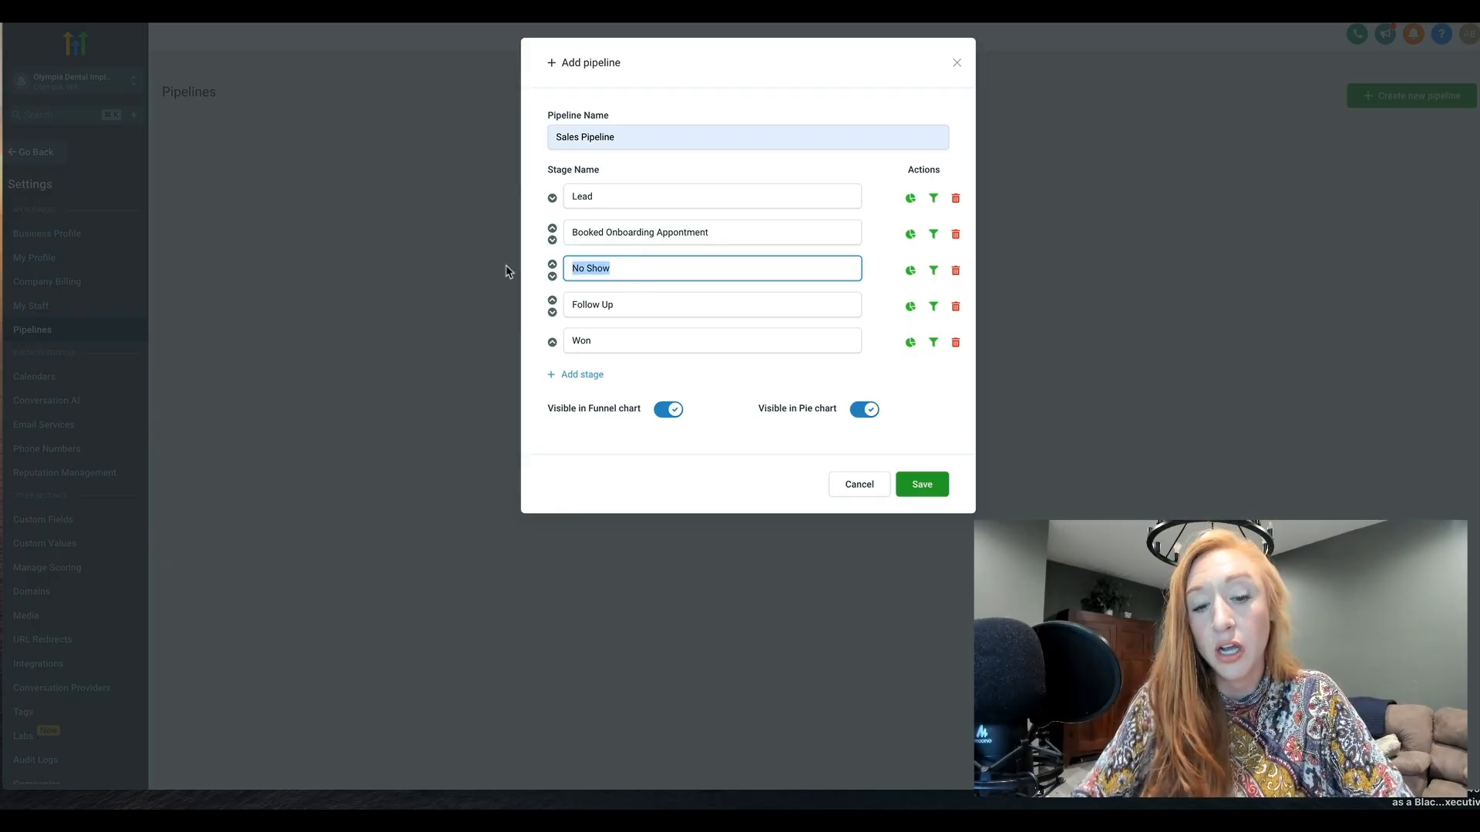
type("First ca")
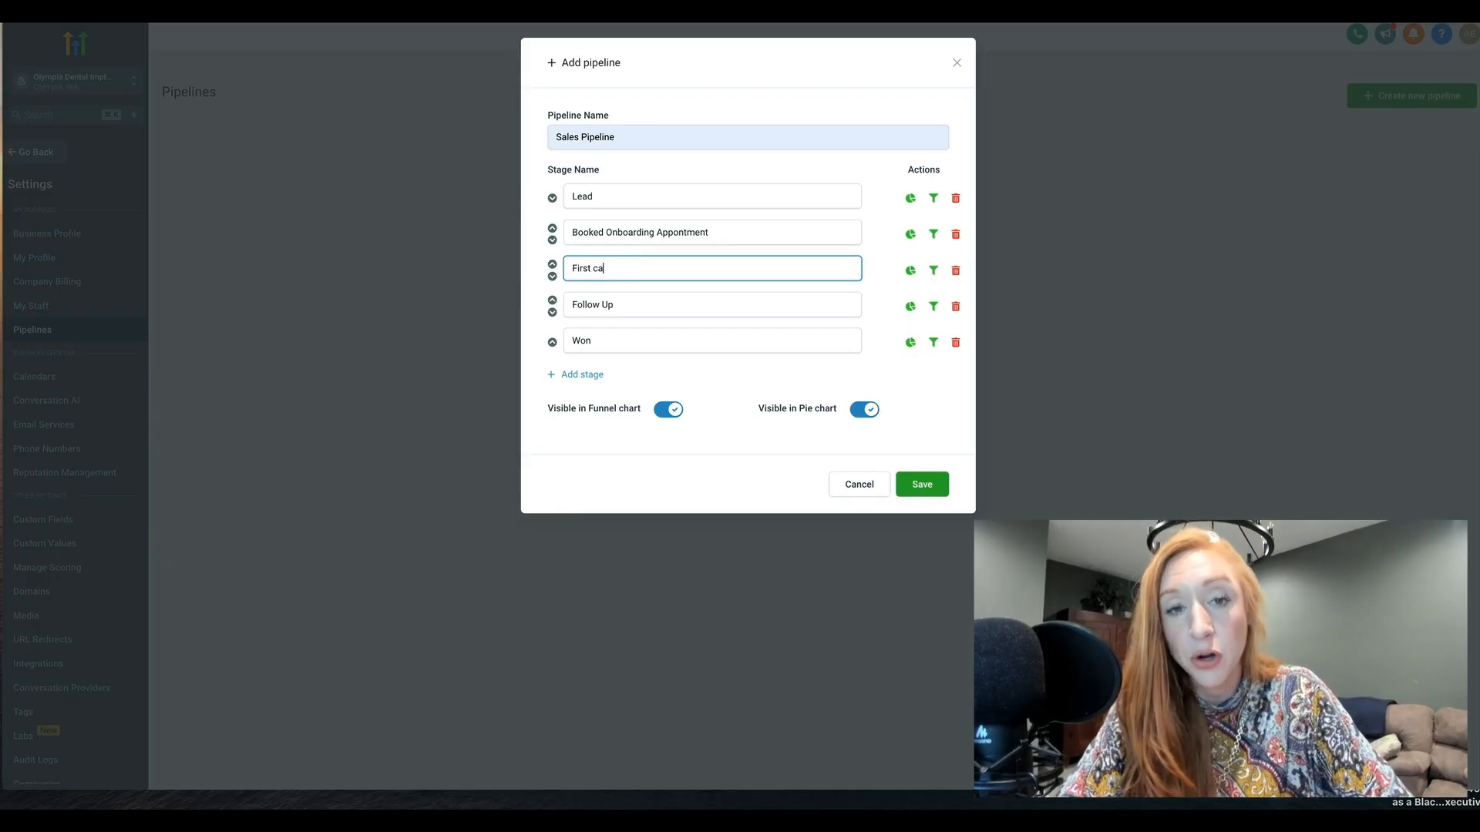
type("ll completed")
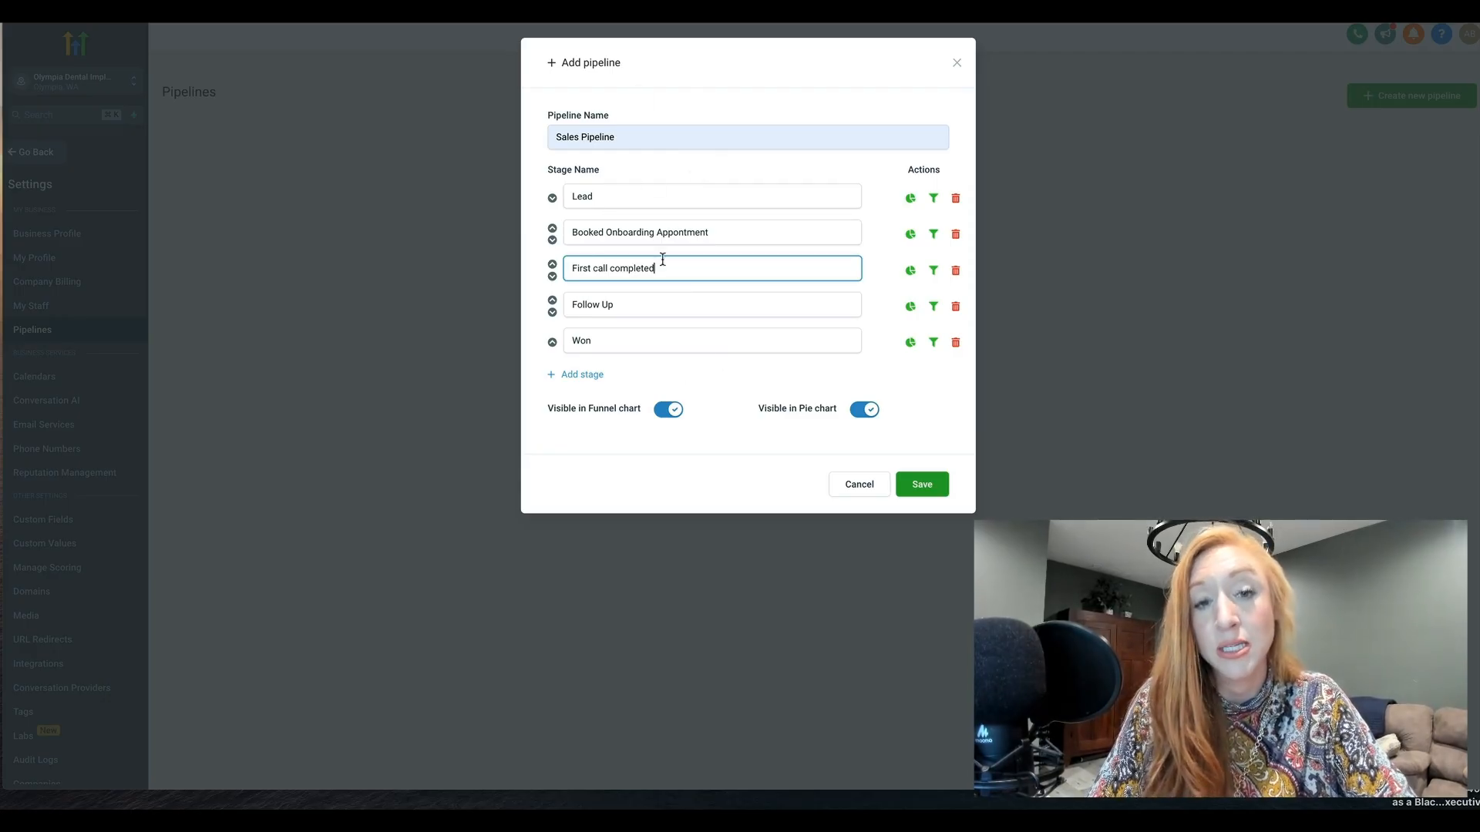
Add an unnamed stage and move it up the list to directly above Follow Up
left_click(559, 374)
left_click(578, 377)
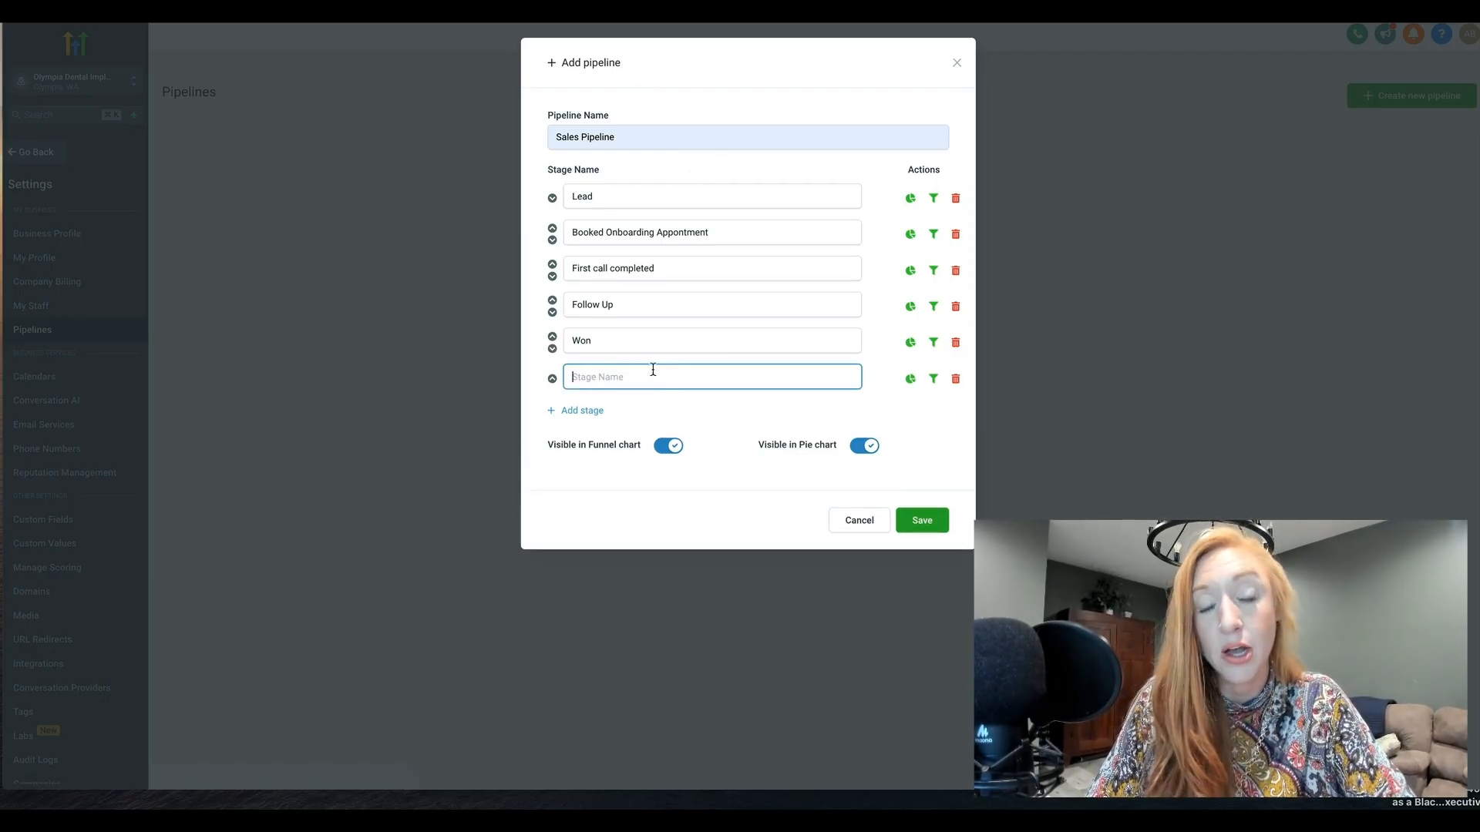
left_click(552, 378)
left_click(552, 337)
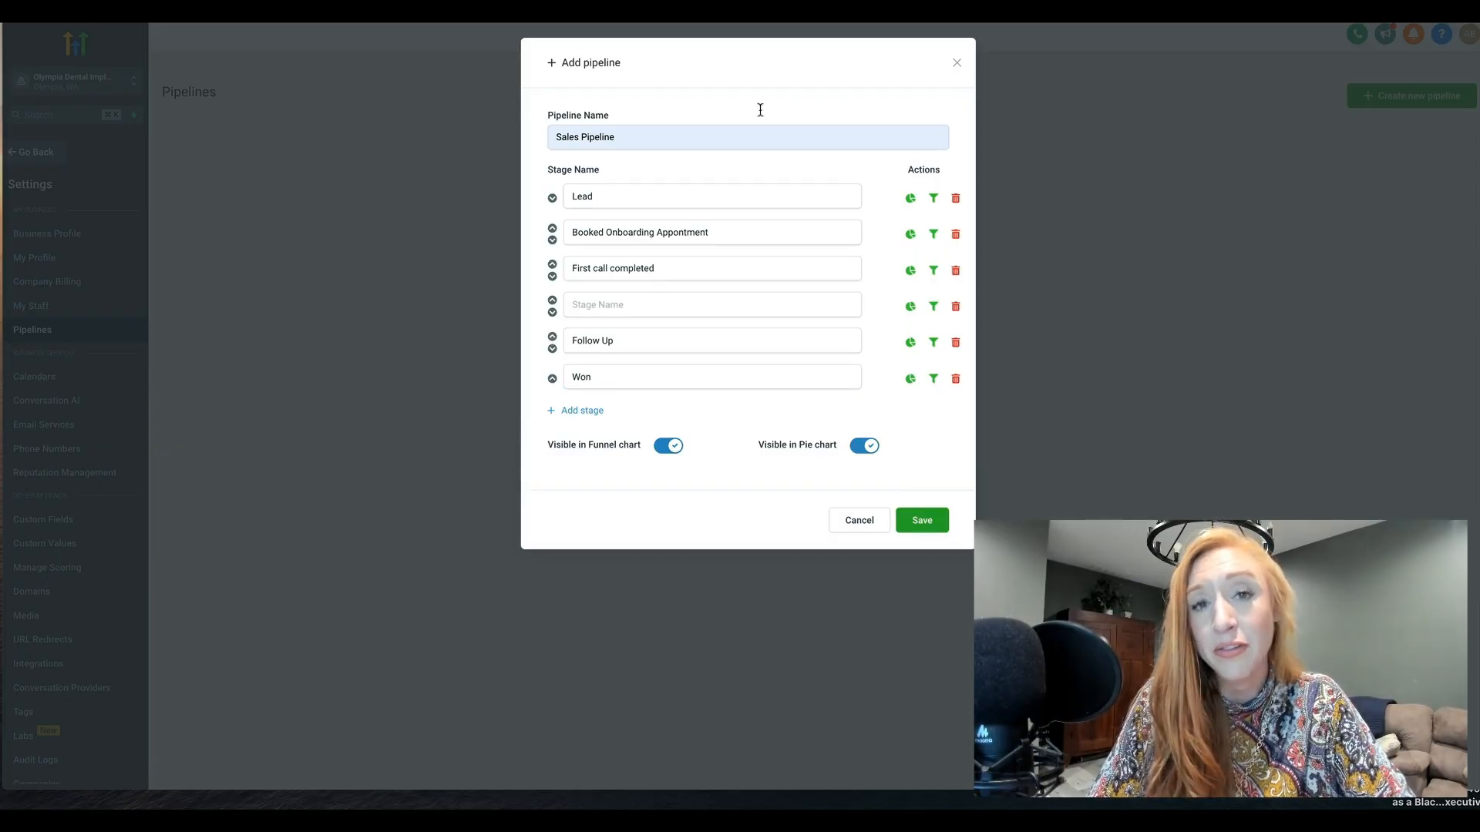
Discard the new Sales Pipeline without saving and open the Calendars settings
left_click(860, 521)
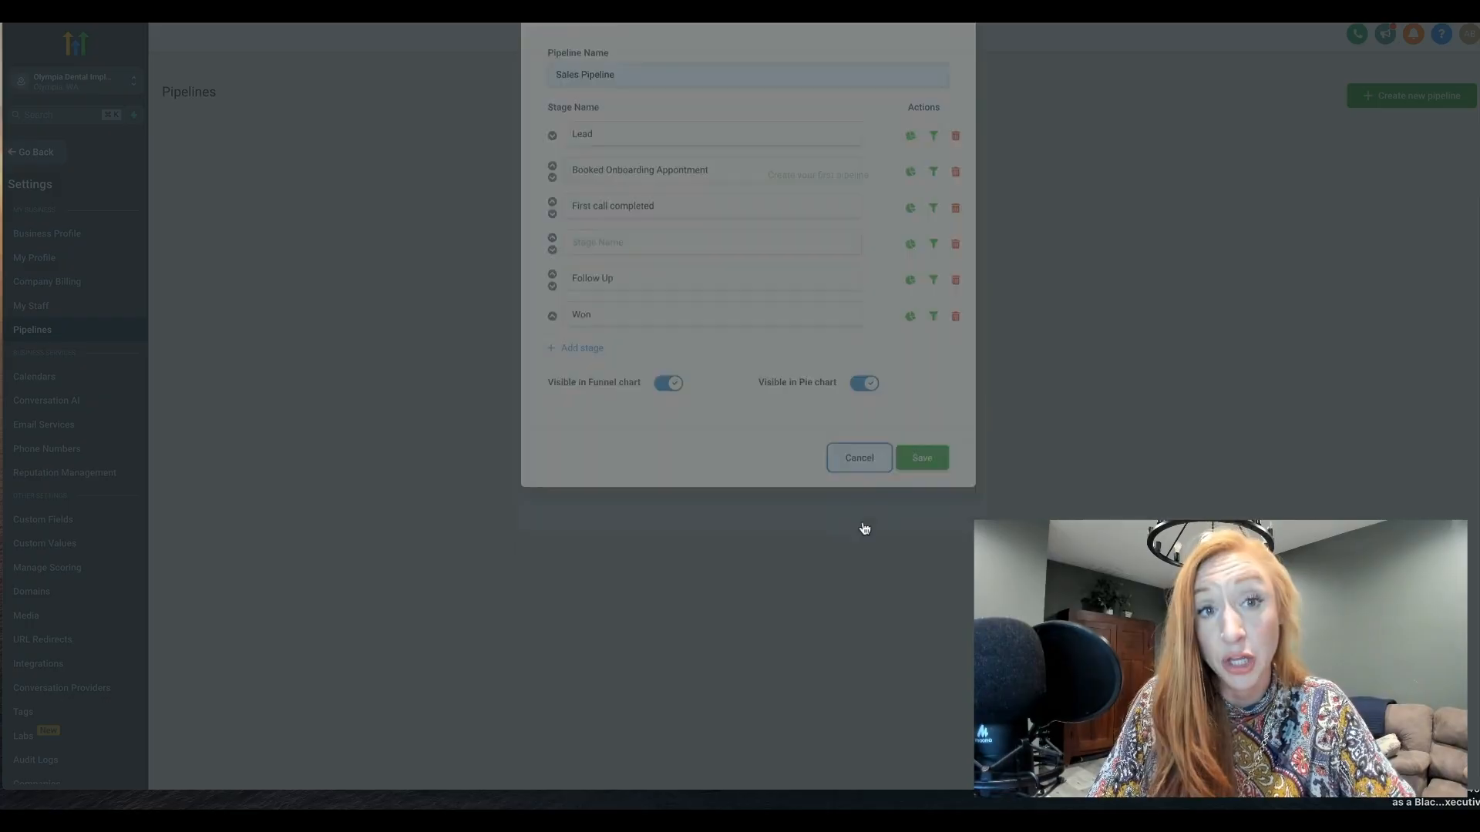
left_click(37, 379)
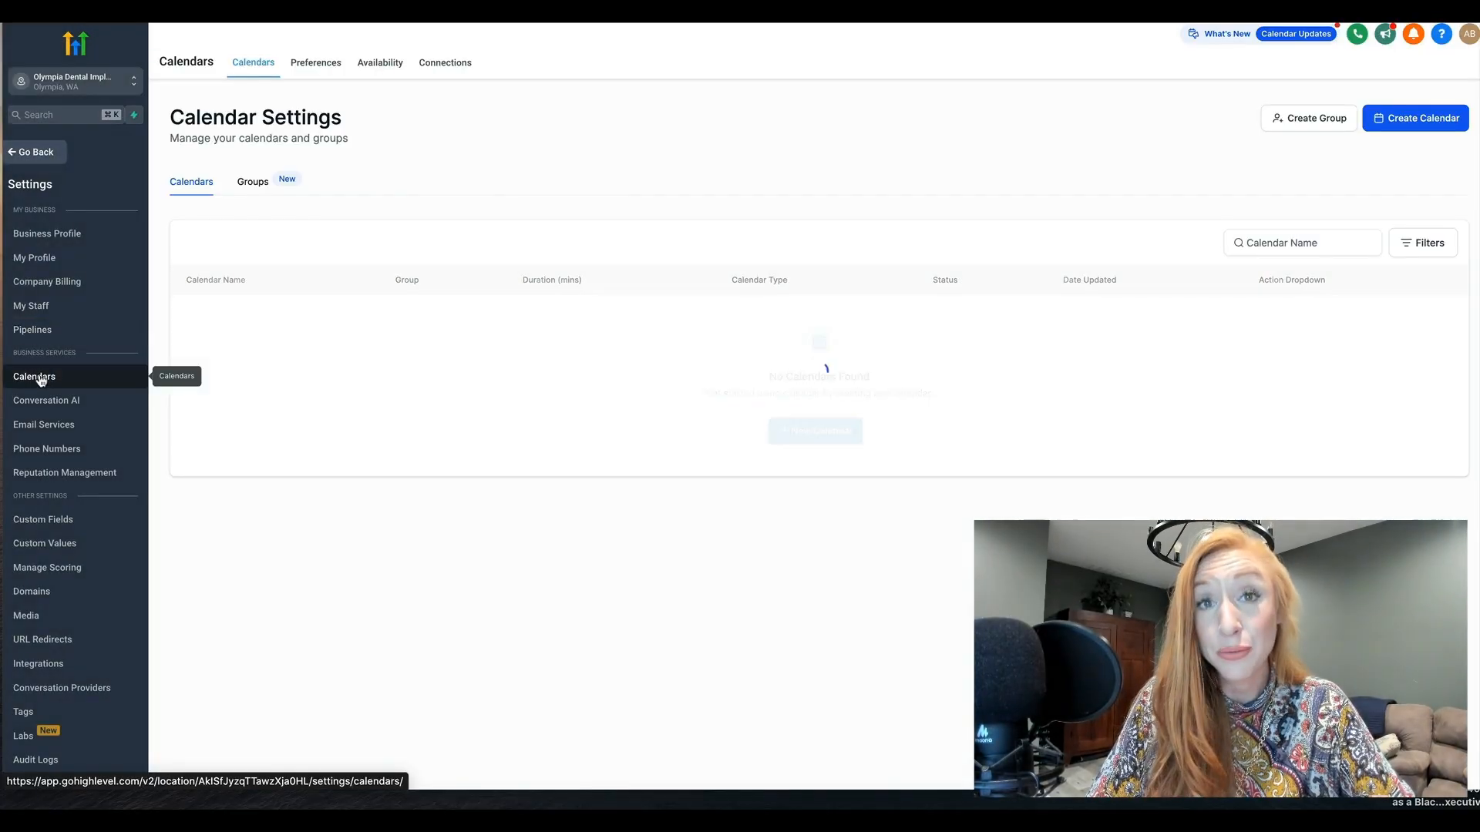